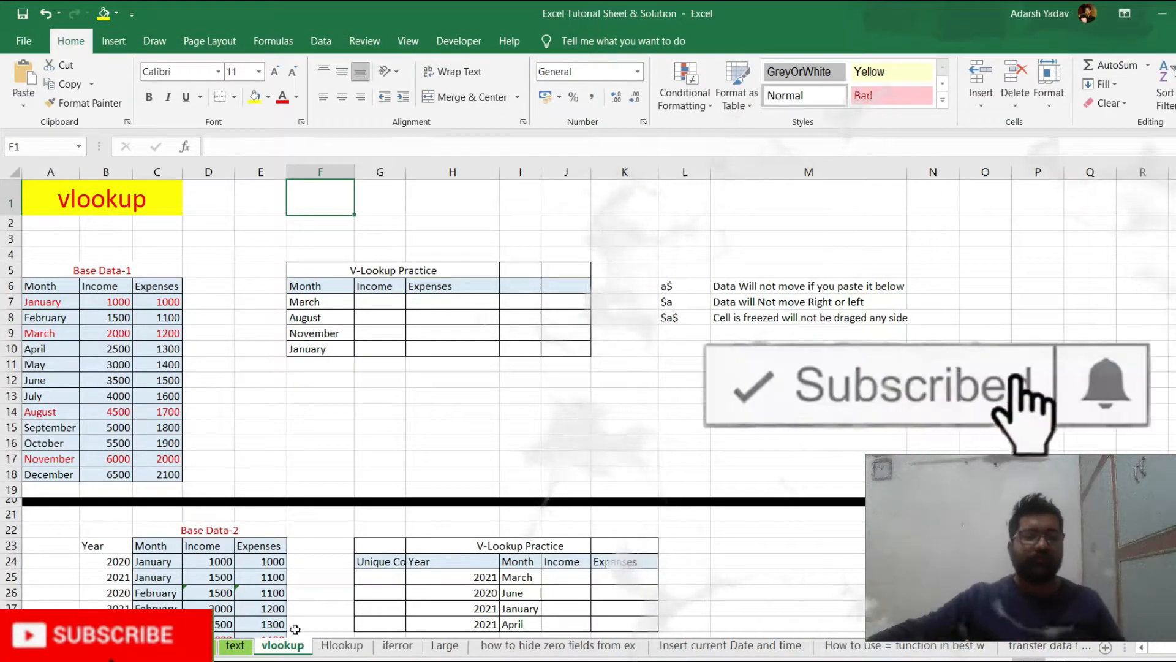
# Examine the Month, Income and Expenses columns of Base Data-1 and the months listed in the first V-Lookup Practice table
pyautogui.scroll(3, 364, 447)
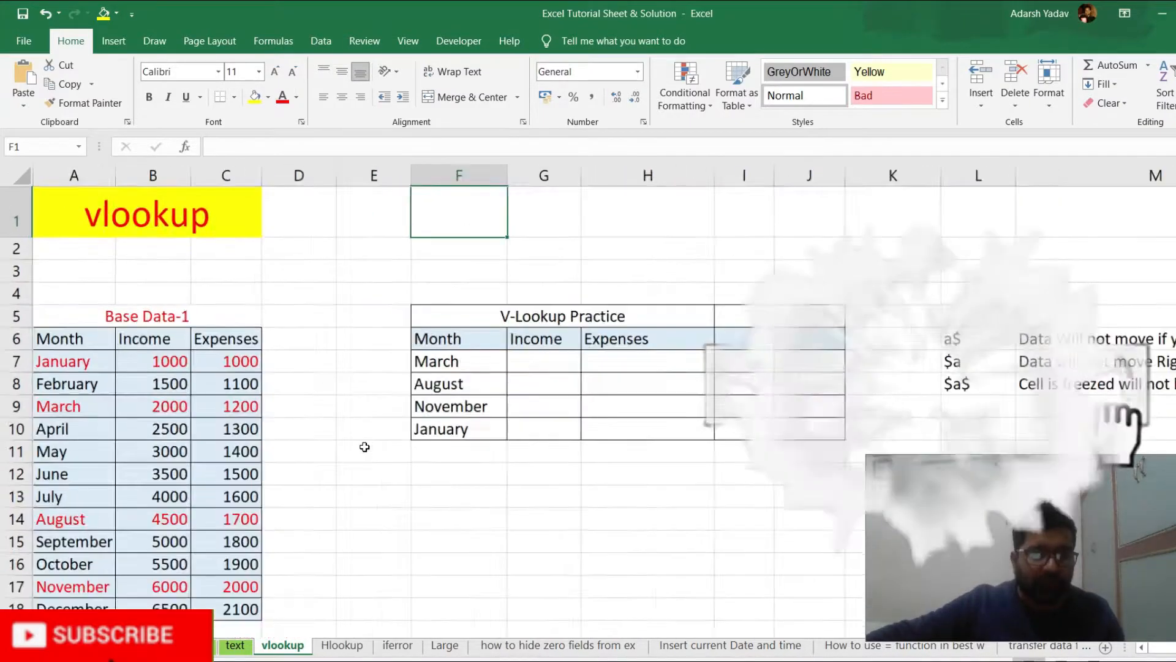
pyautogui.scroll(-1, 364, 448)
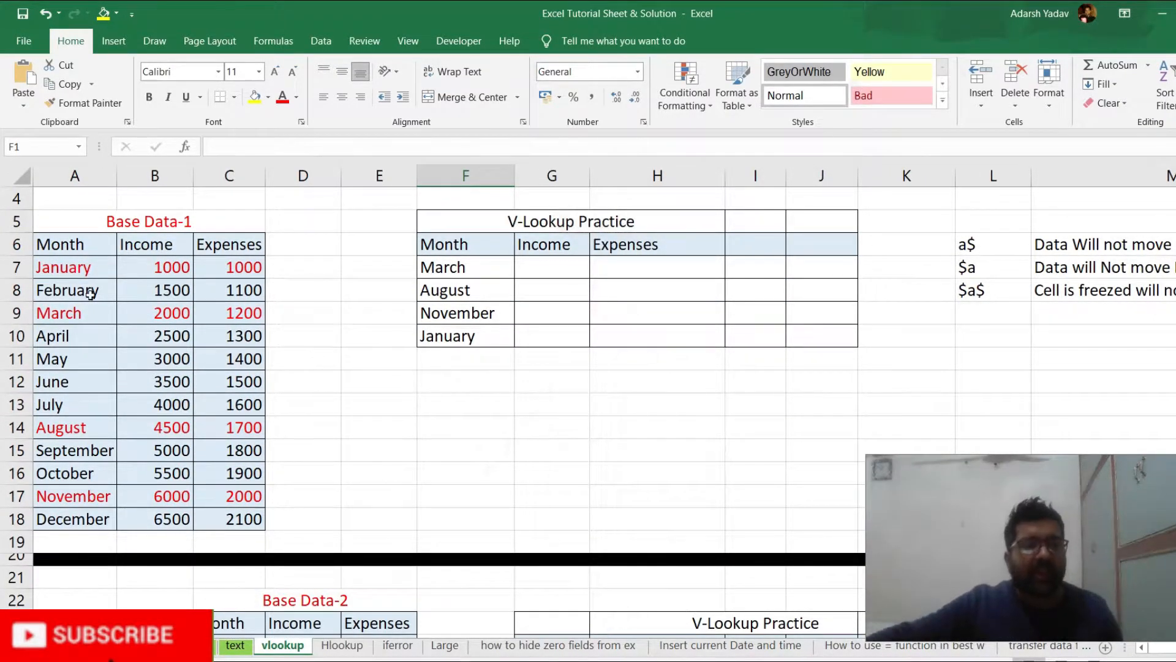
pyautogui.moveTo(69, 266); pyautogui.dragTo(60, 473)
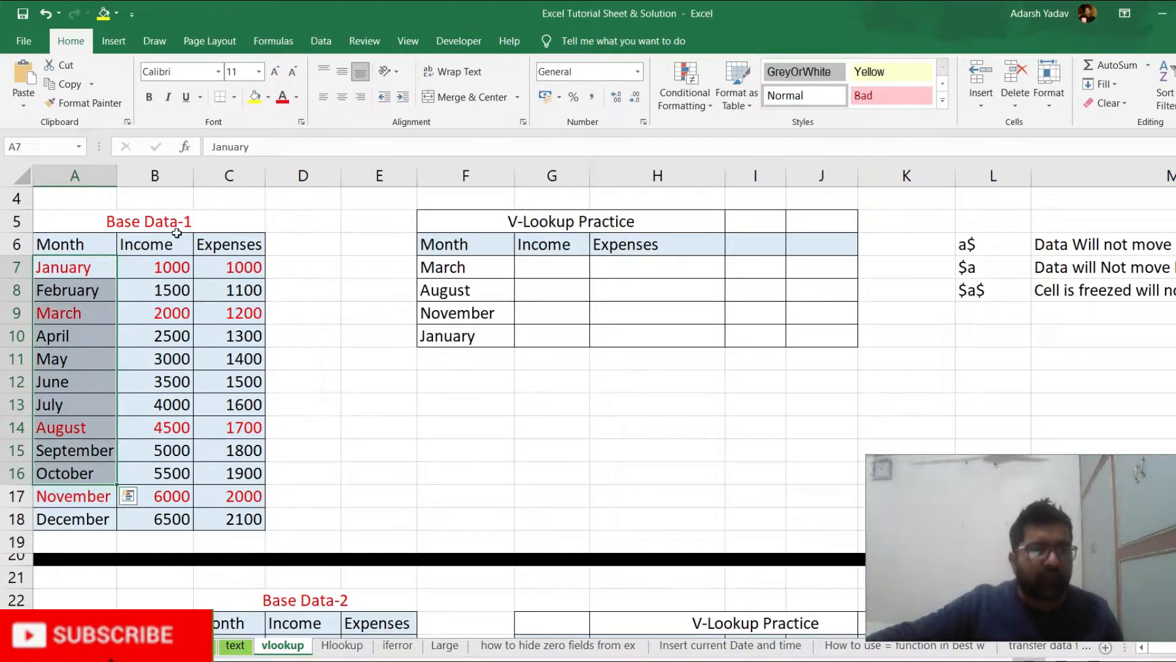
pyautogui.click(171, 245)
pyautogui.click(213, 246)
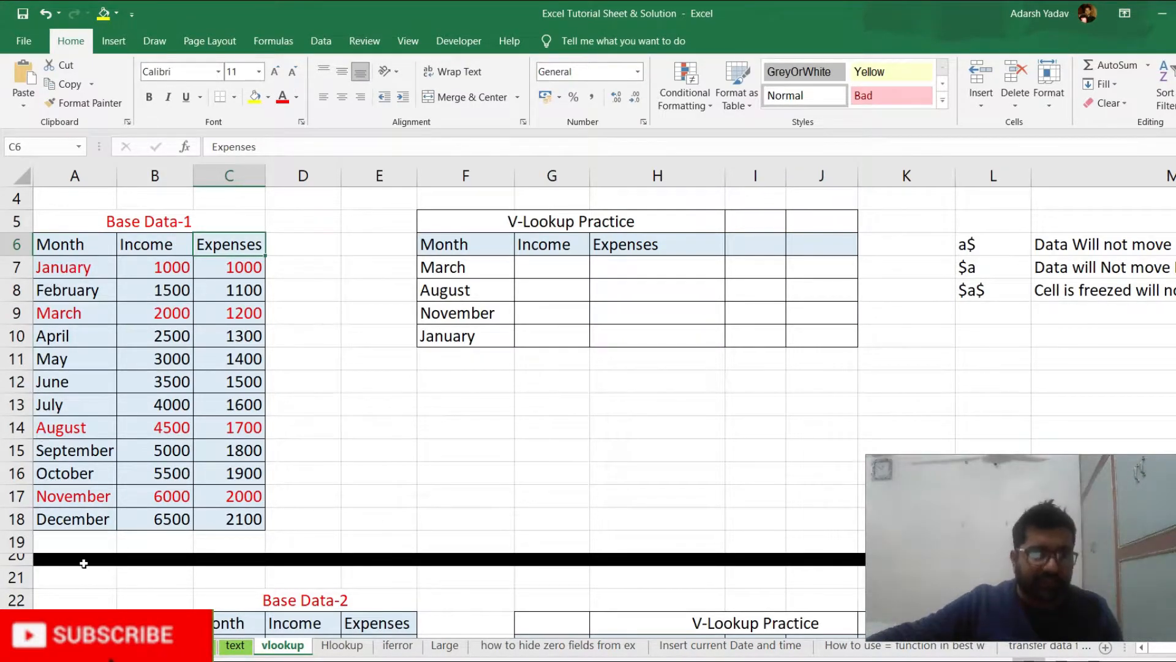
pyautogui.click(465, 404)
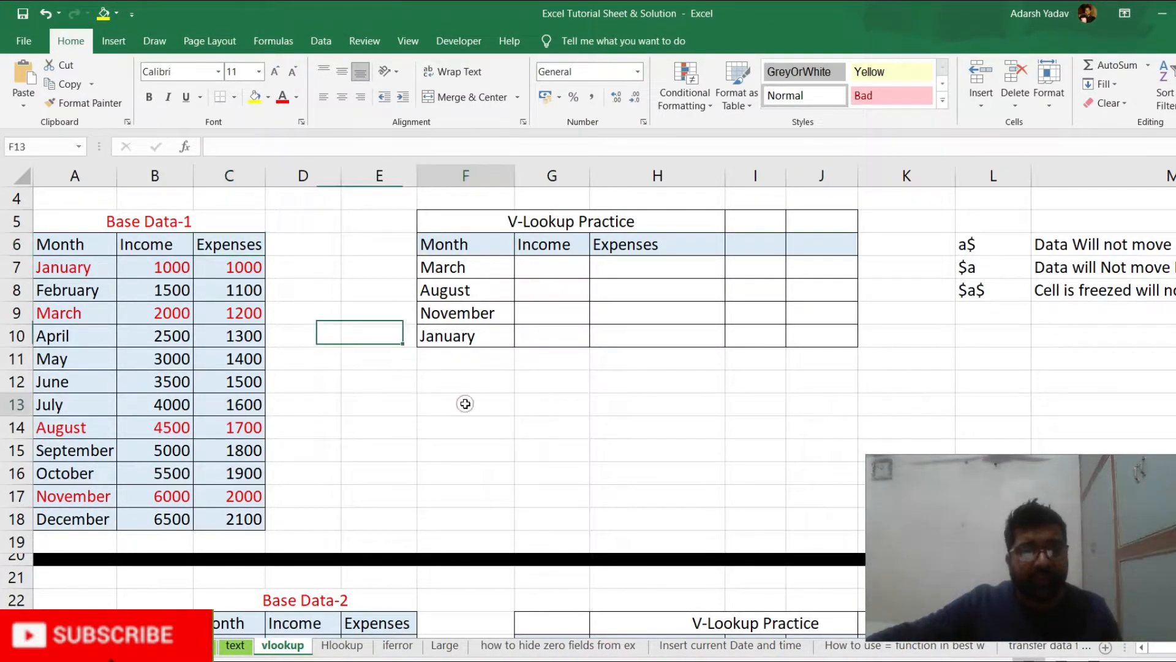
pyautogui.click(461, 266)
pyautogui.click(463, 288)
pyautogui.click(472, 316)
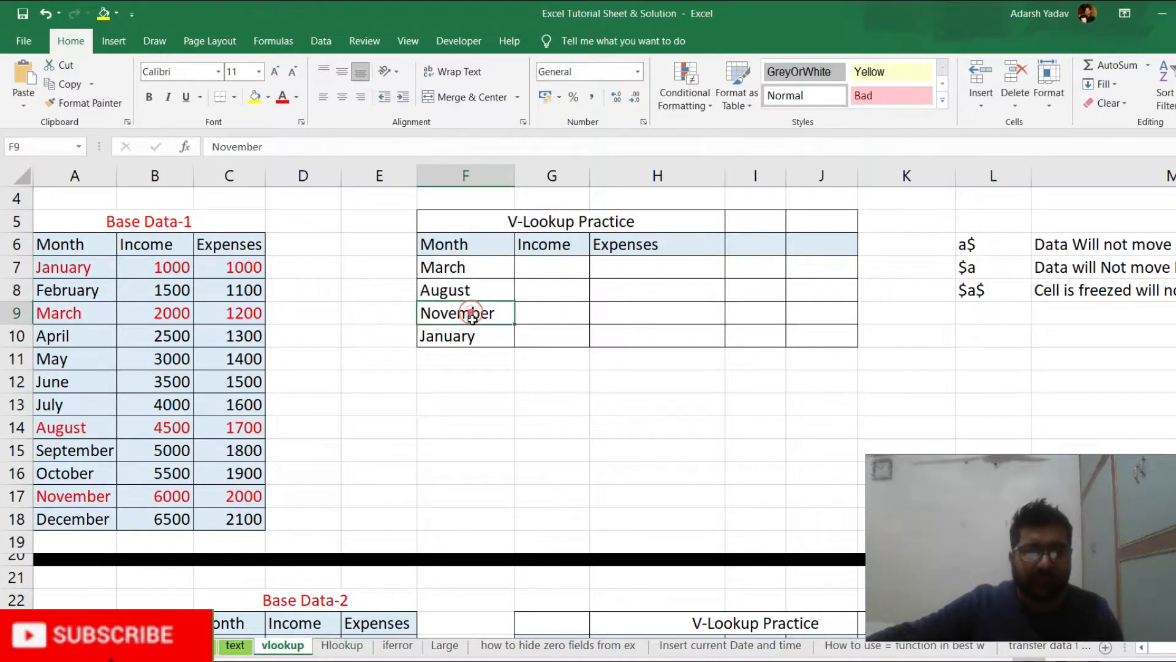
pyautogui.click(479, 336)
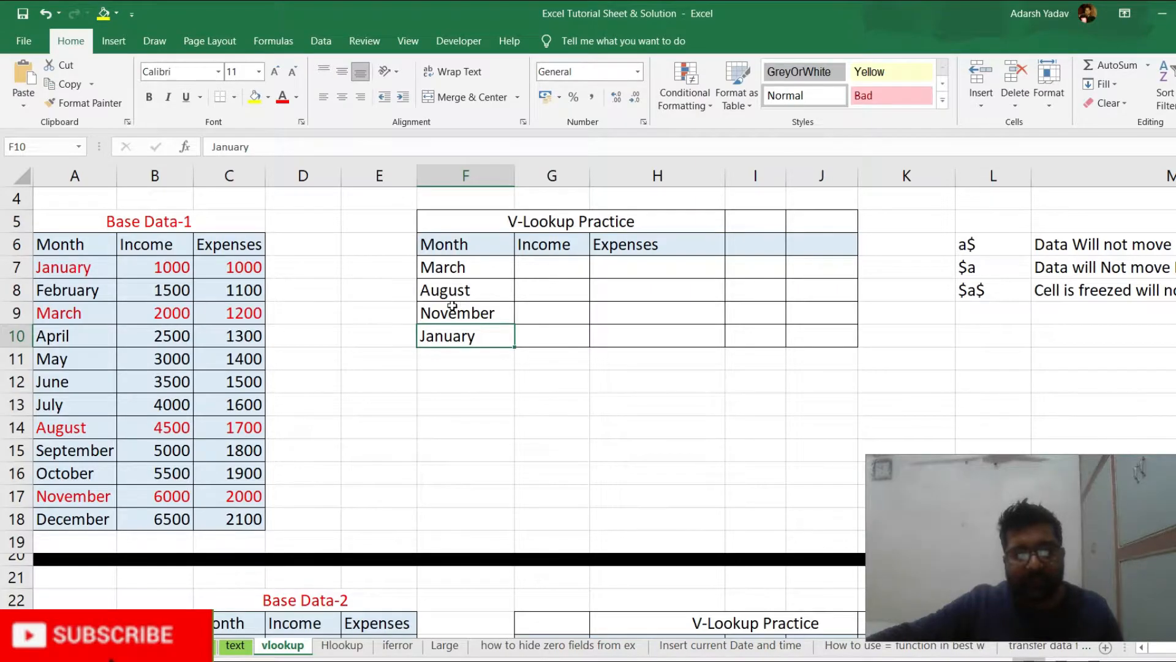
# Copy March's income and expenses from Base Data-1 and paste them as values into the March row of the practice table
pyautogui.moveTo(142, 310); pyautogui.dragTo(212, 312)
pyautogui.hotkey('ctrl', 'c')
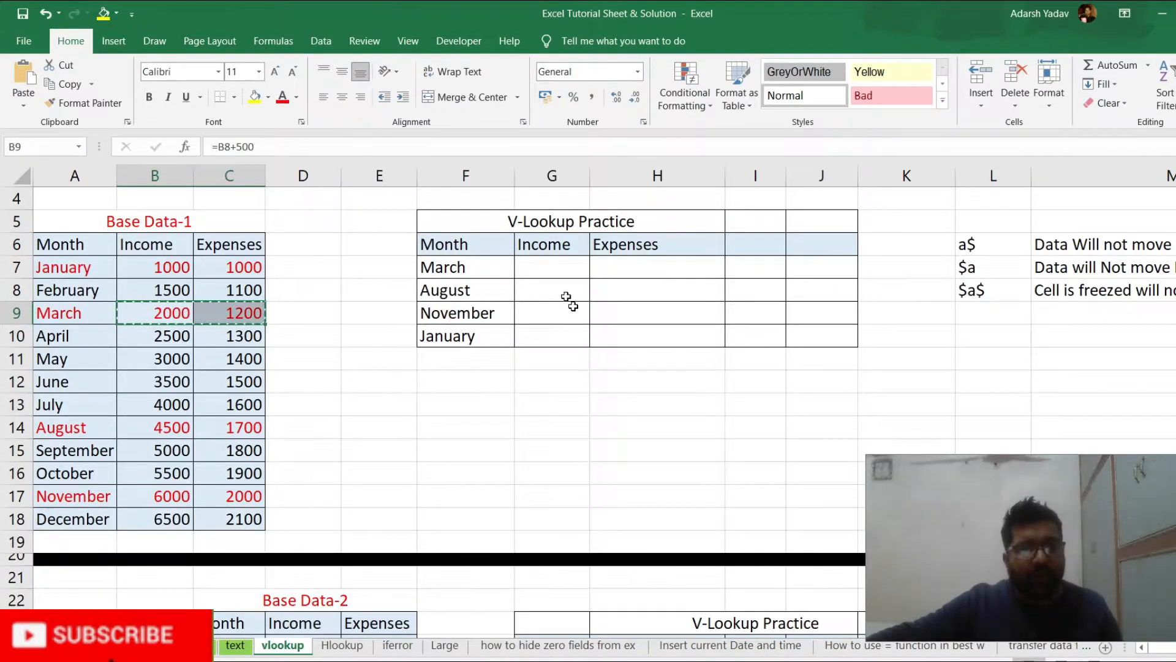
pyautogui.click(546, 267)
pyautogui.hotkey('shift', 'Right')
pyautogui.hotkey('alt', 'e')
pyautogui.press('s')
pyautogui.press('v')
pyautogui.press('Return')
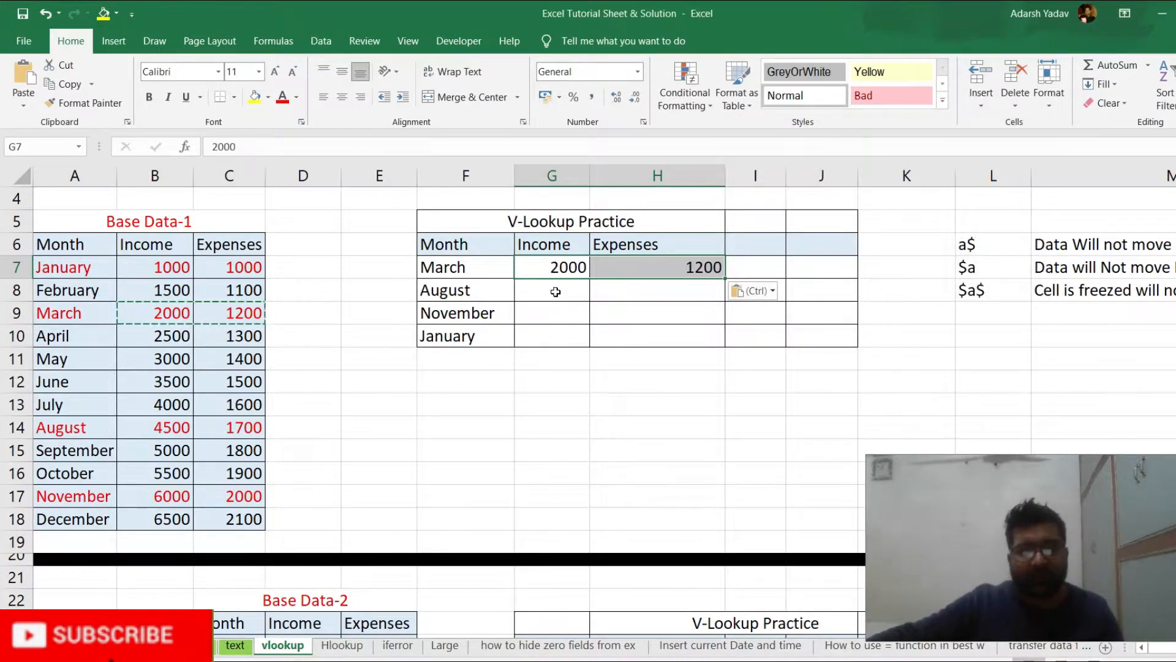
# Undo the pasted March values and clear the copy selection
pyautogui.hotkey('ctrl', 'z')
pyautogui.click(561, 345)
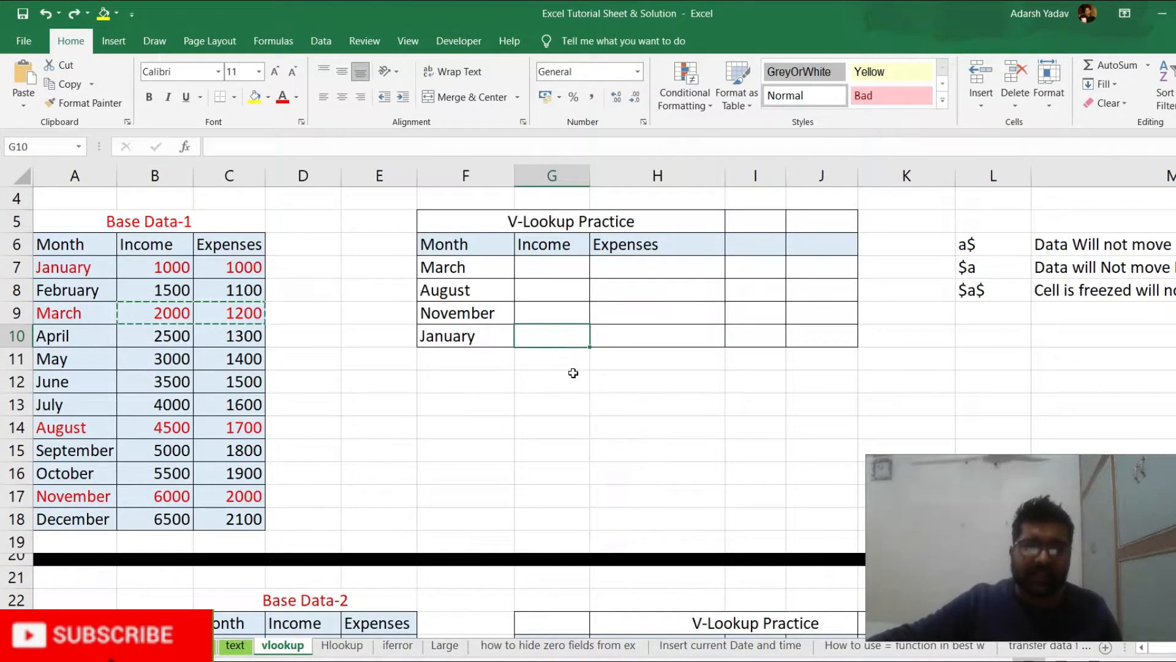
pyautogui.click(571, 372)
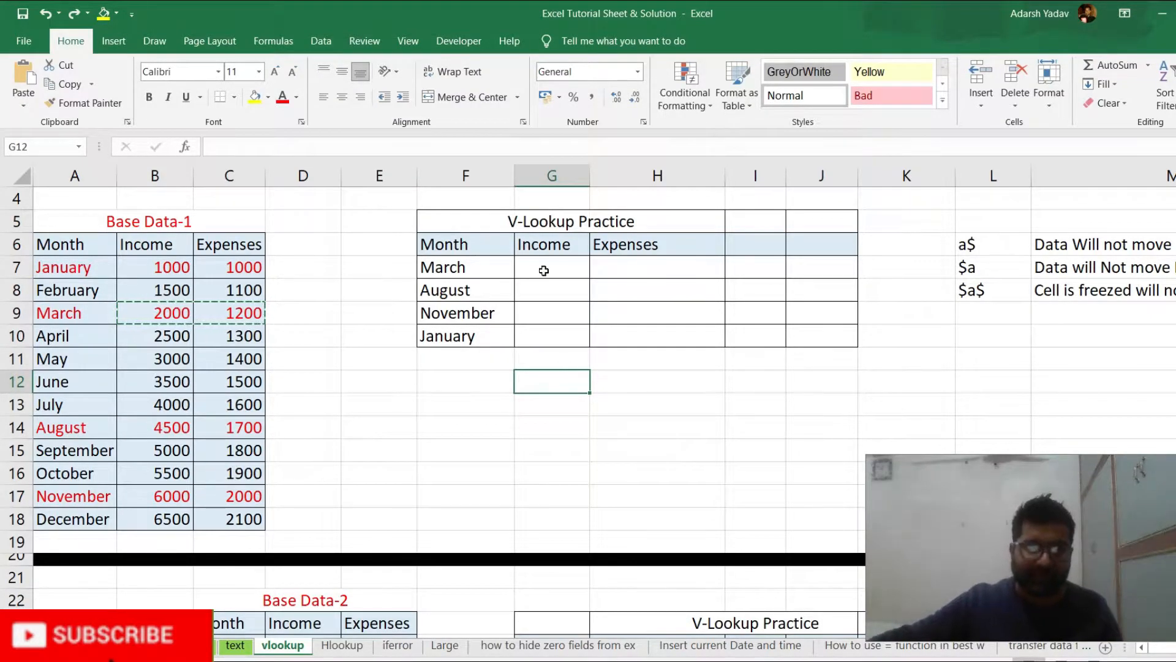
pyautogui.press('Escape')
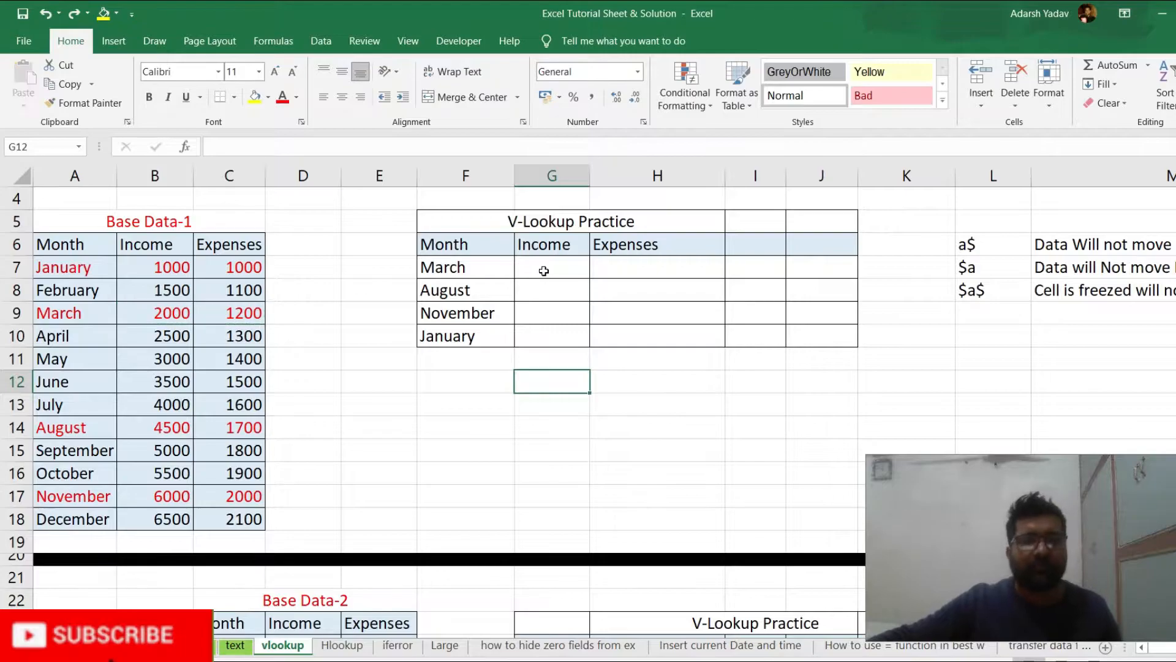
pyautogui.click(544, 270)
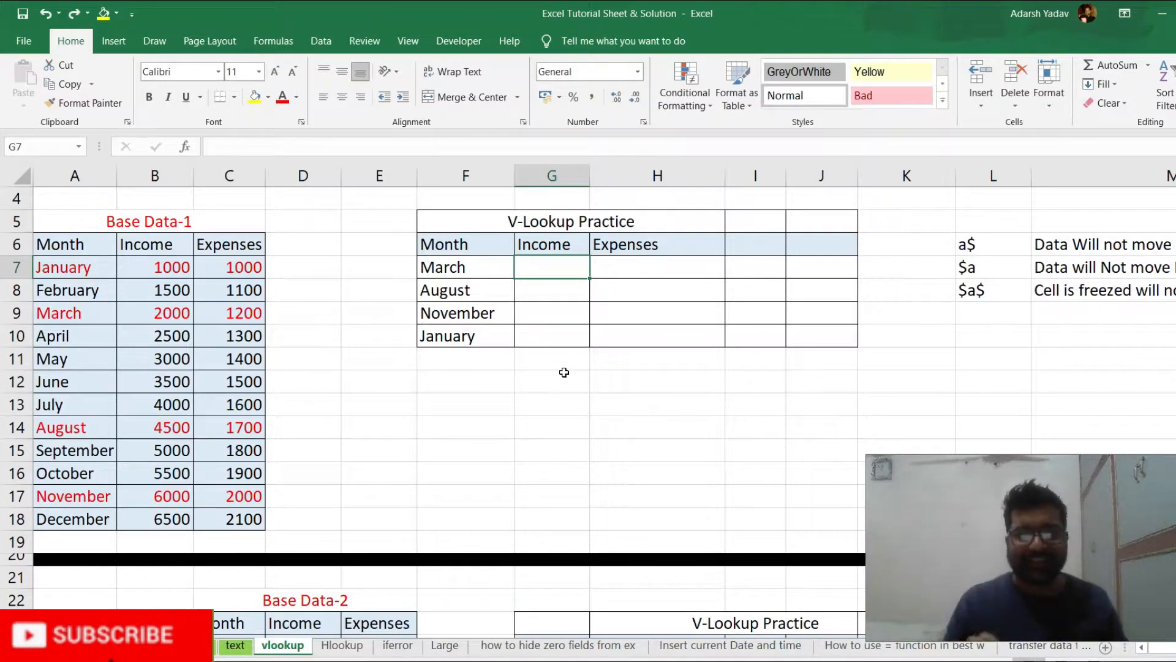
pyautogui.write('=')
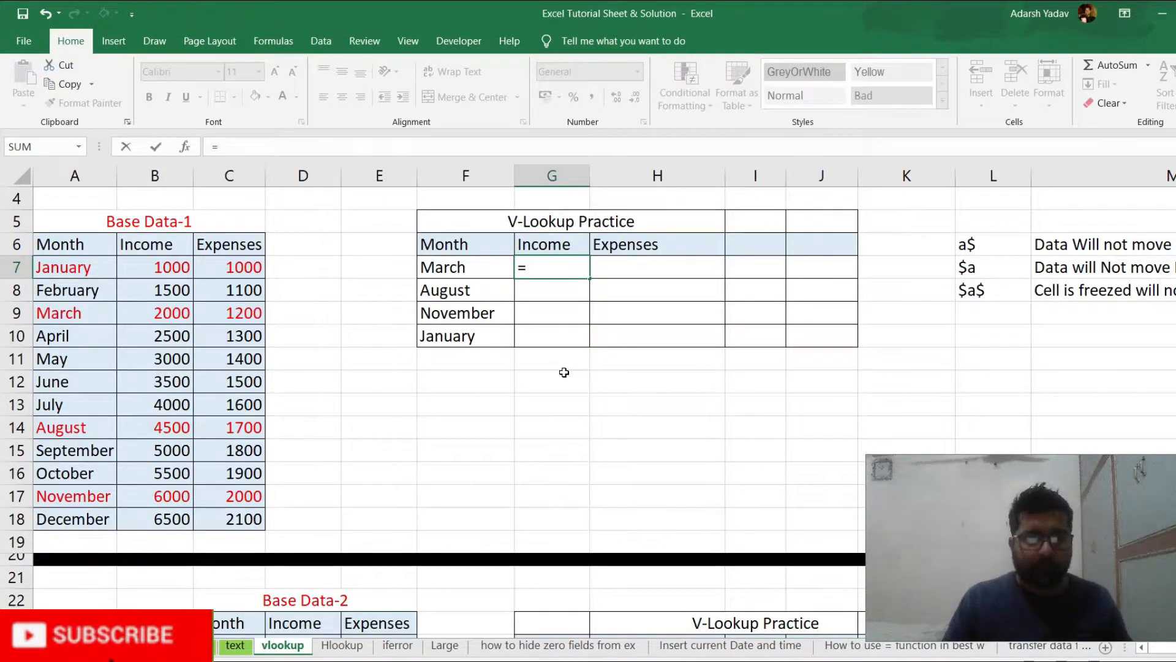
pyautogui.press('Escape')
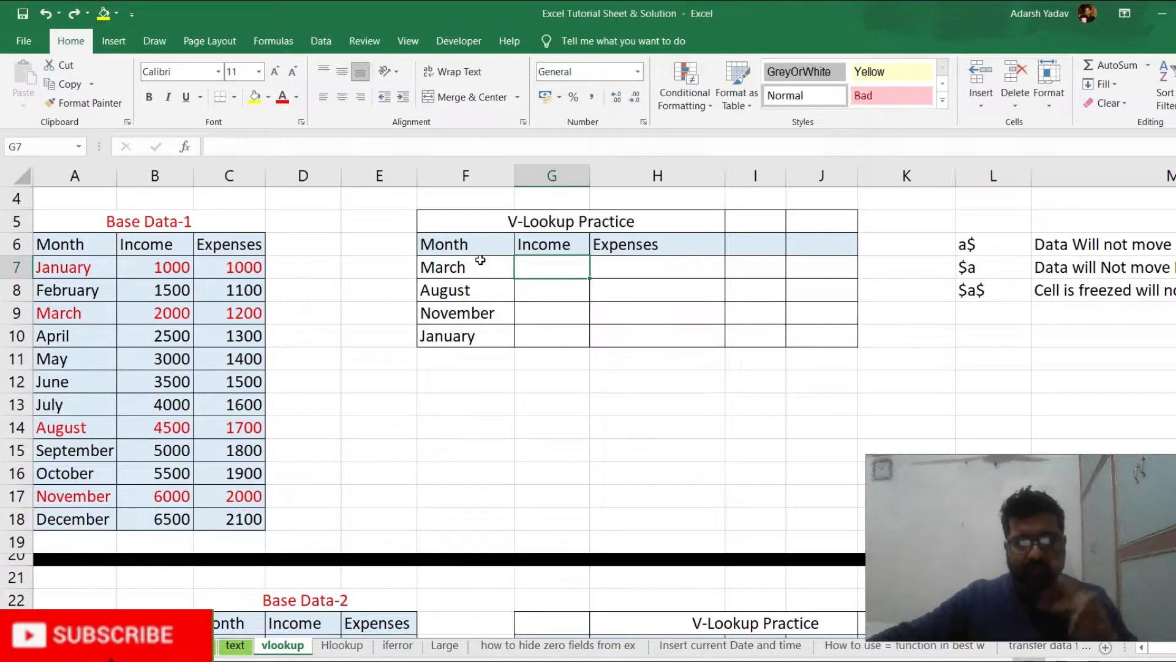
# Compare the Month column of the first practice table with the Month column of Base Data-1 as the common lookup field
pyautogui.click(448, 245)
pyautogui.moveTo(448, 245); pyautogui.dragTo(444, 331)
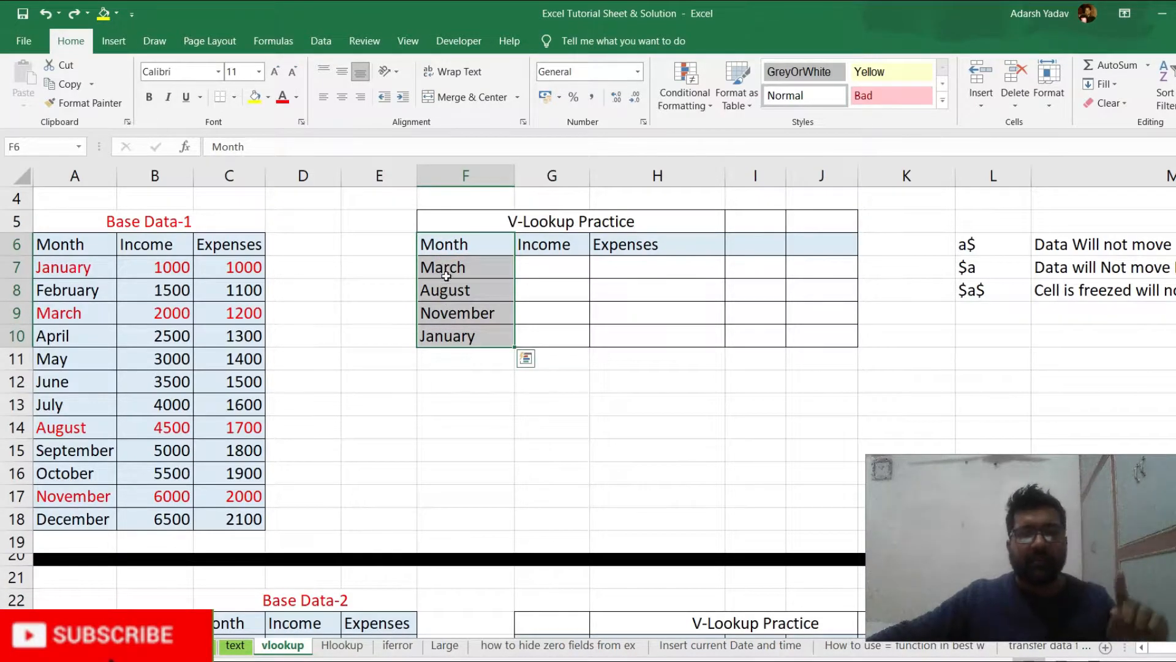
pyautogui.click(469, 381)
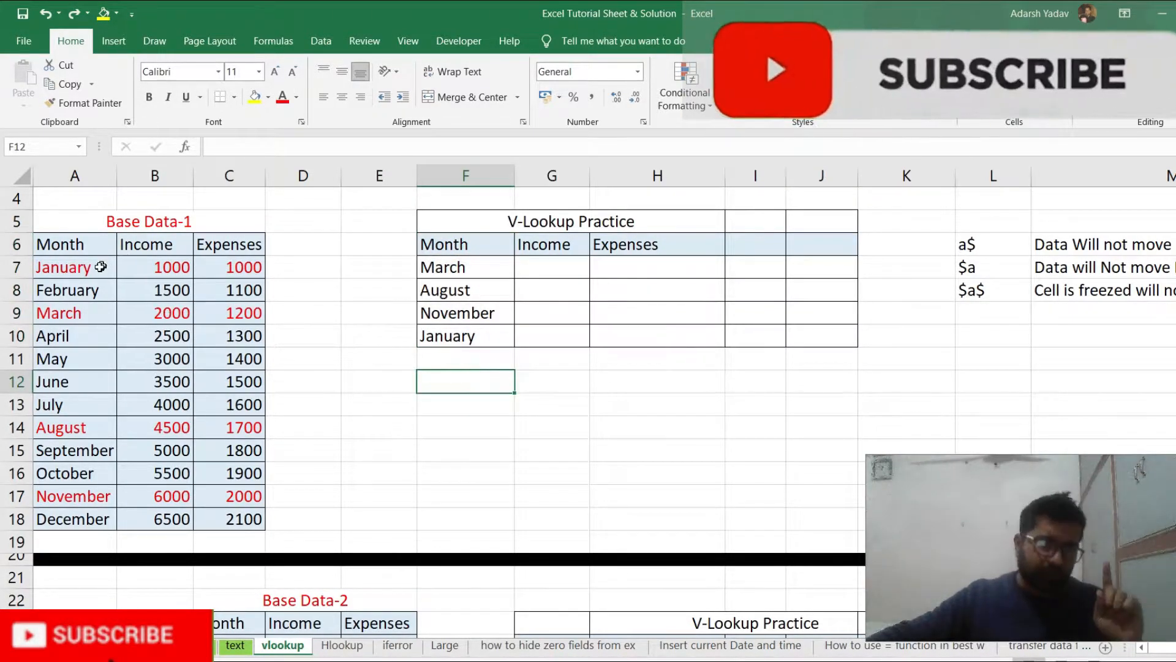
pyautogui.moveTo(100, 267); pyautogui.dragTo(80, 519)
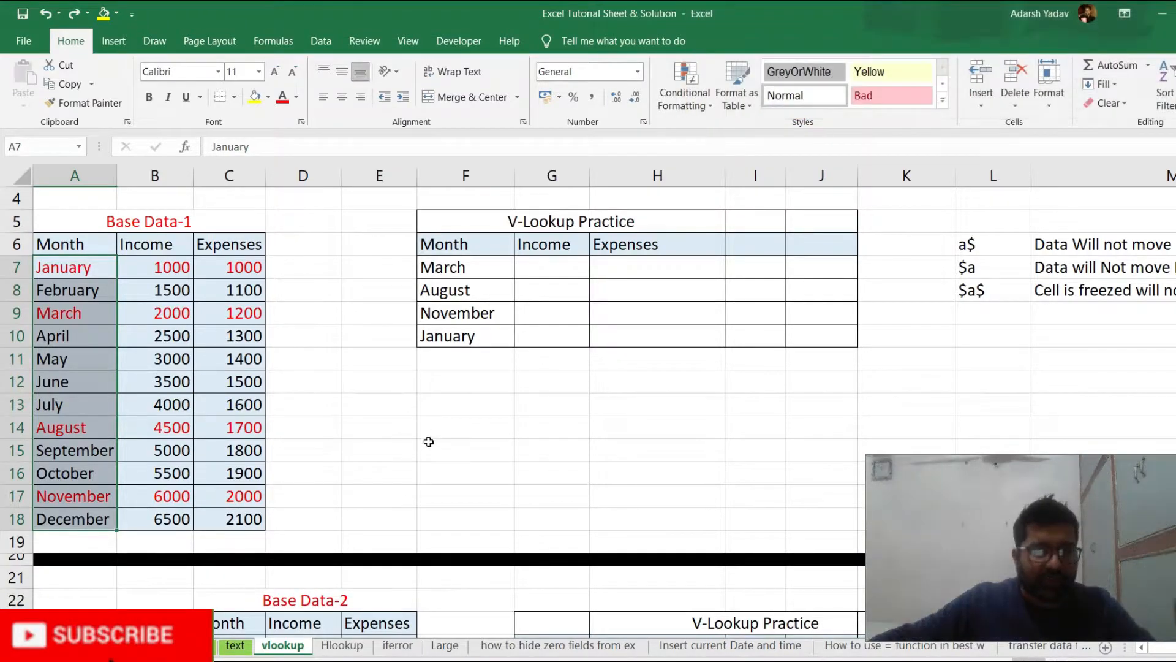
pyautogui.click(448, 391)
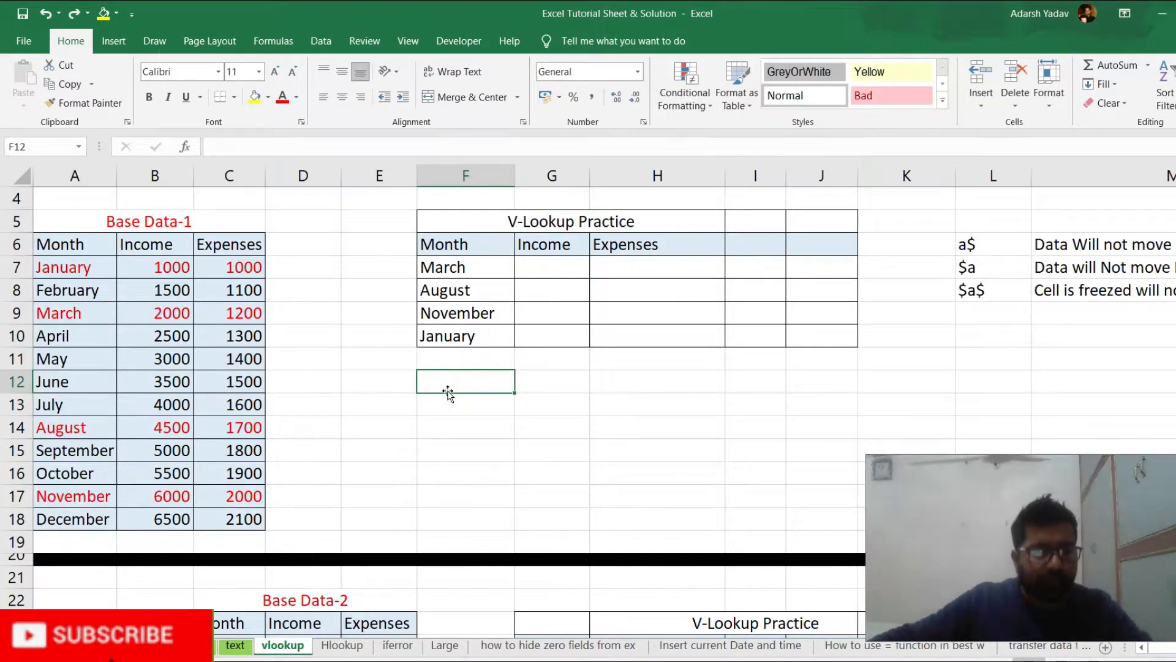
pyautogui.scroll(-4, 448, 391)
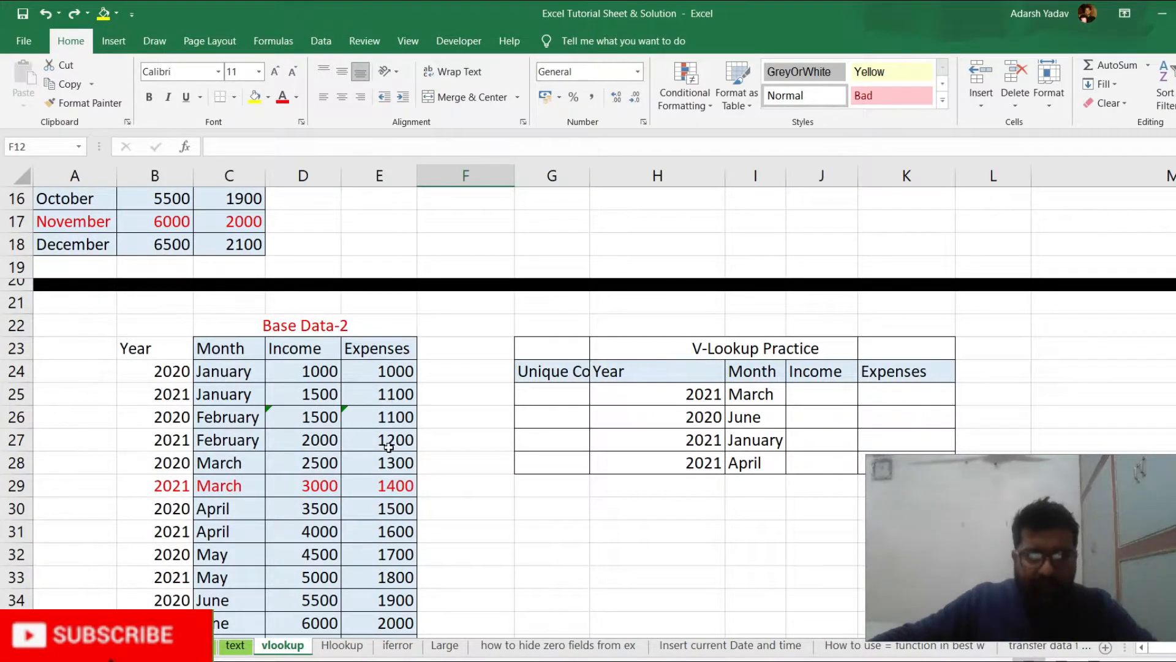
pyautogui.scroll(5, 389, 446)
pyautogui.scroll(-1, 276, 376)
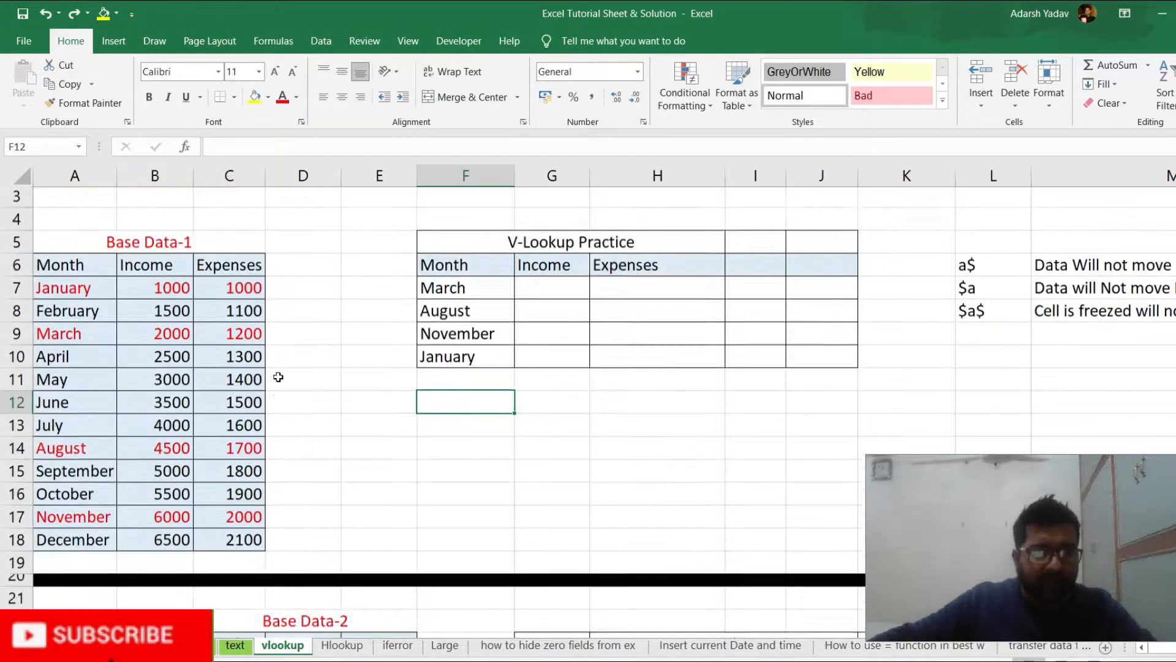
pyautogui.moveTo(69, 270); pyautogui.dragTo(70, 521)
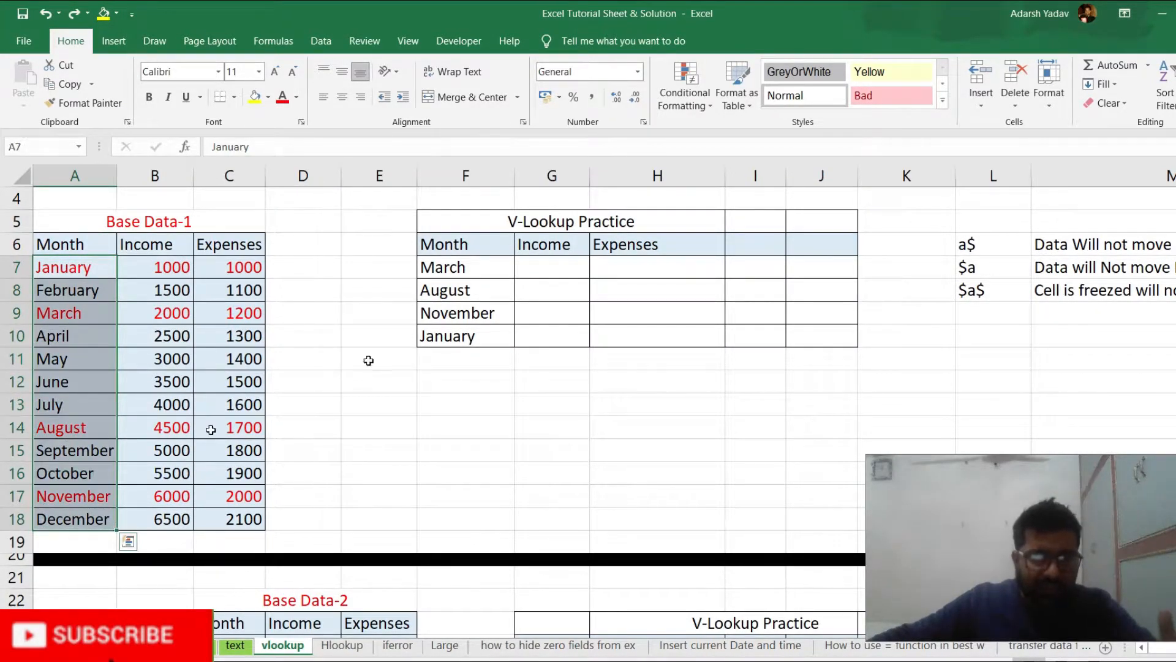
pyautogui.moveTo(460, 266); pyautogui.dragTo(464, 339)
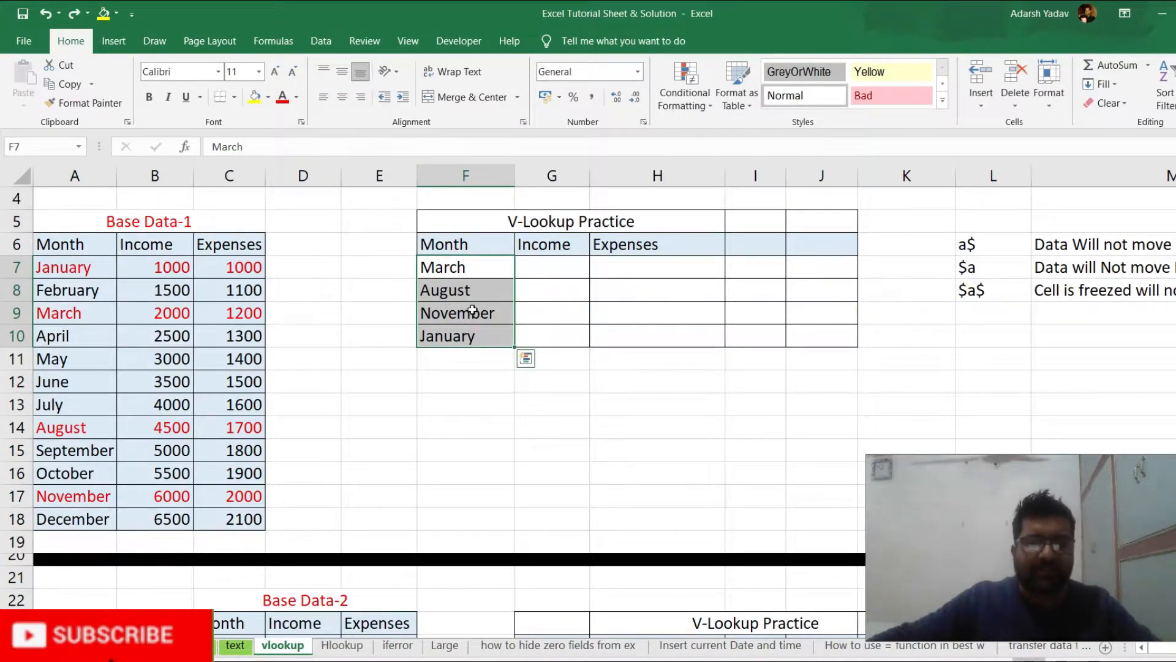
# Start a VLOOKUP formula in G7 with F7 as the lookup value and A6:C18 as the table array
pyautogui.click(556, 267)
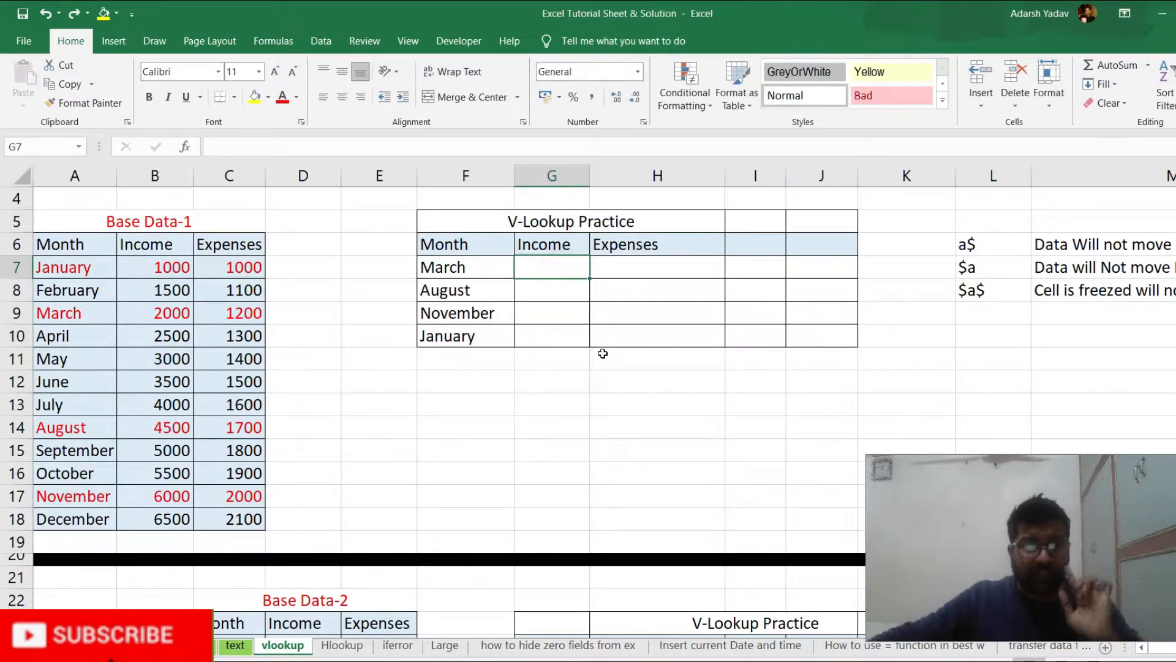
pyautogui.write('=')
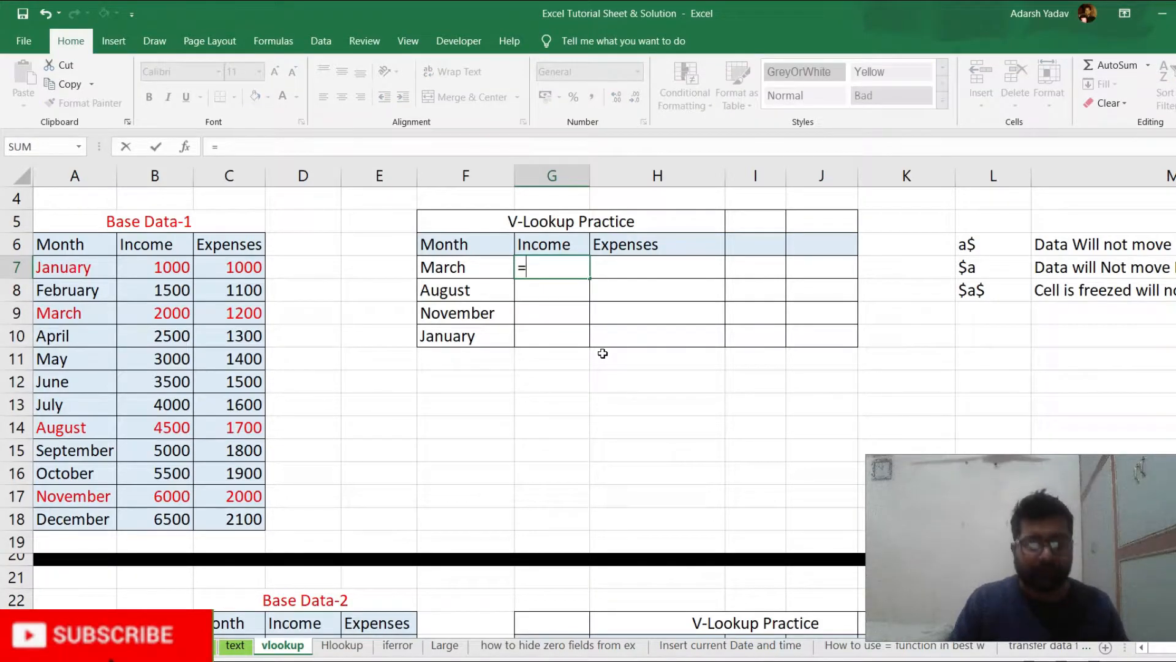
pyautogui.write('vl')
pyautogui.press('Tab')
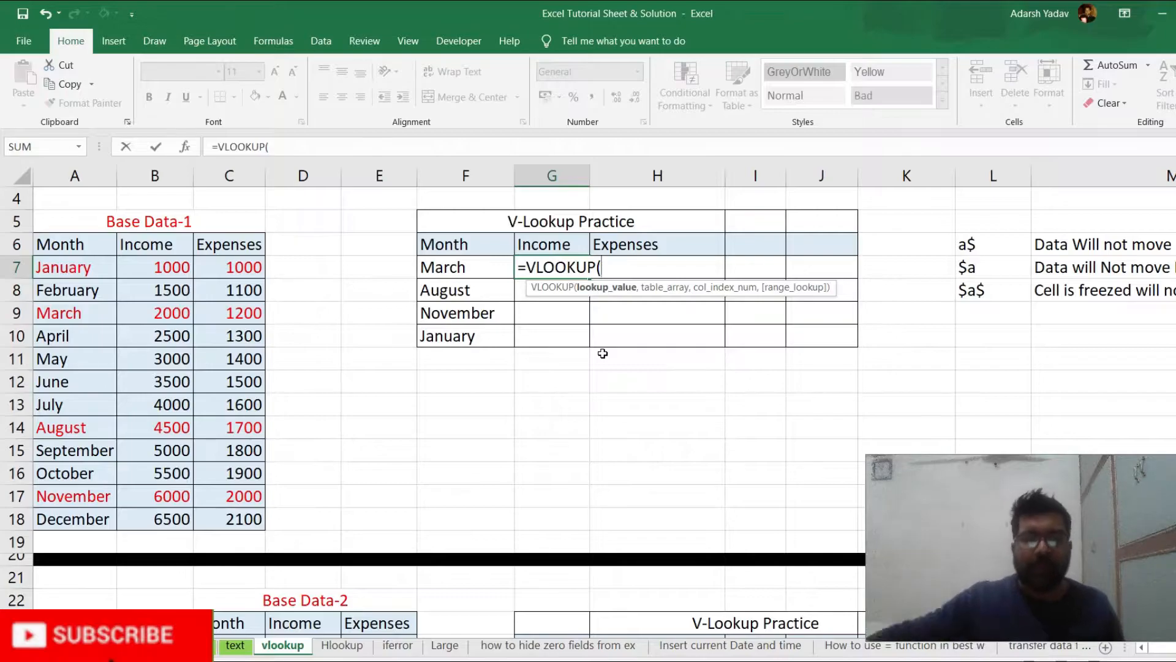
pyautogui.click(473, 269)
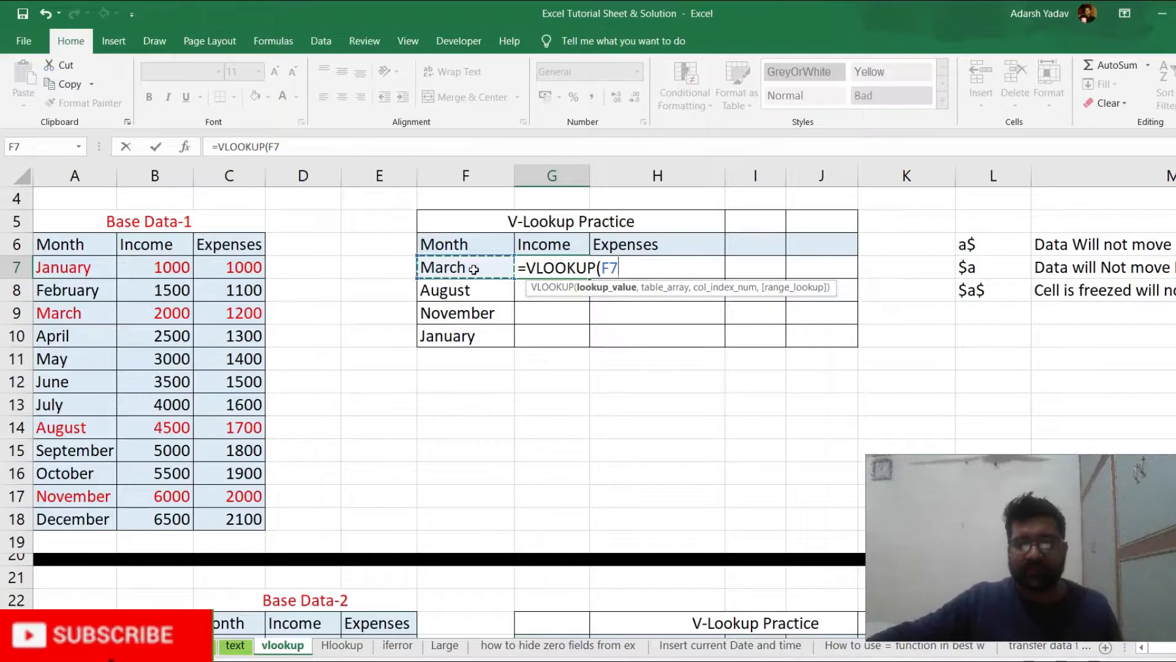
pyautogui.write(',')
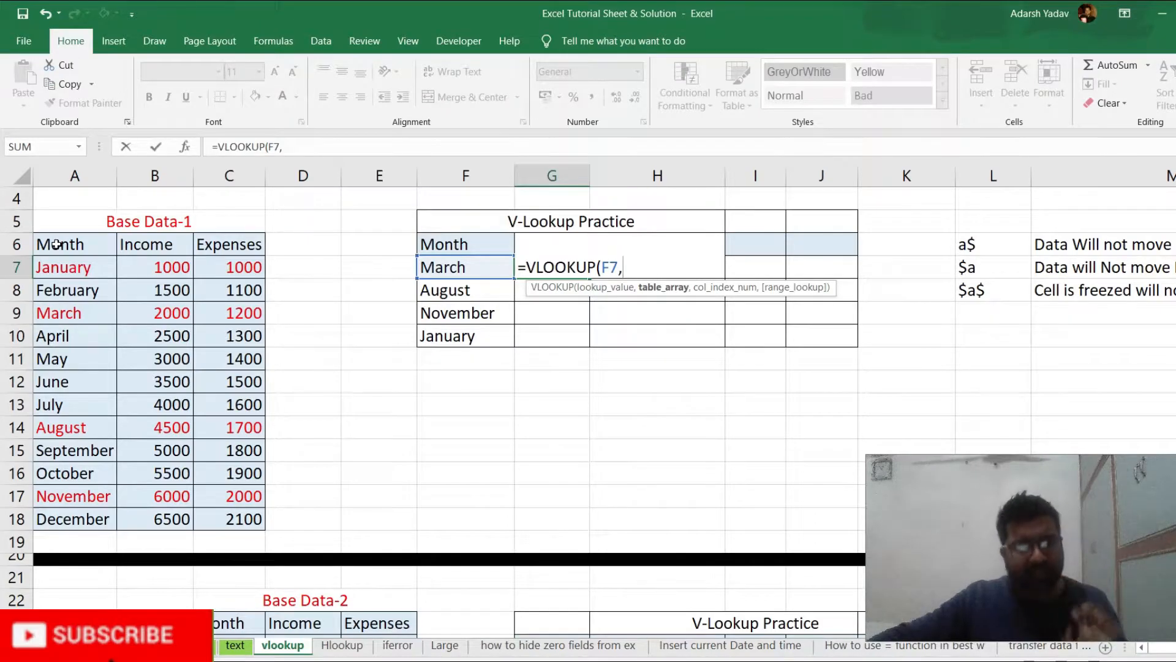
pyautogui.moveTo(57, 244); pyautogui.dragTo(243, 521)
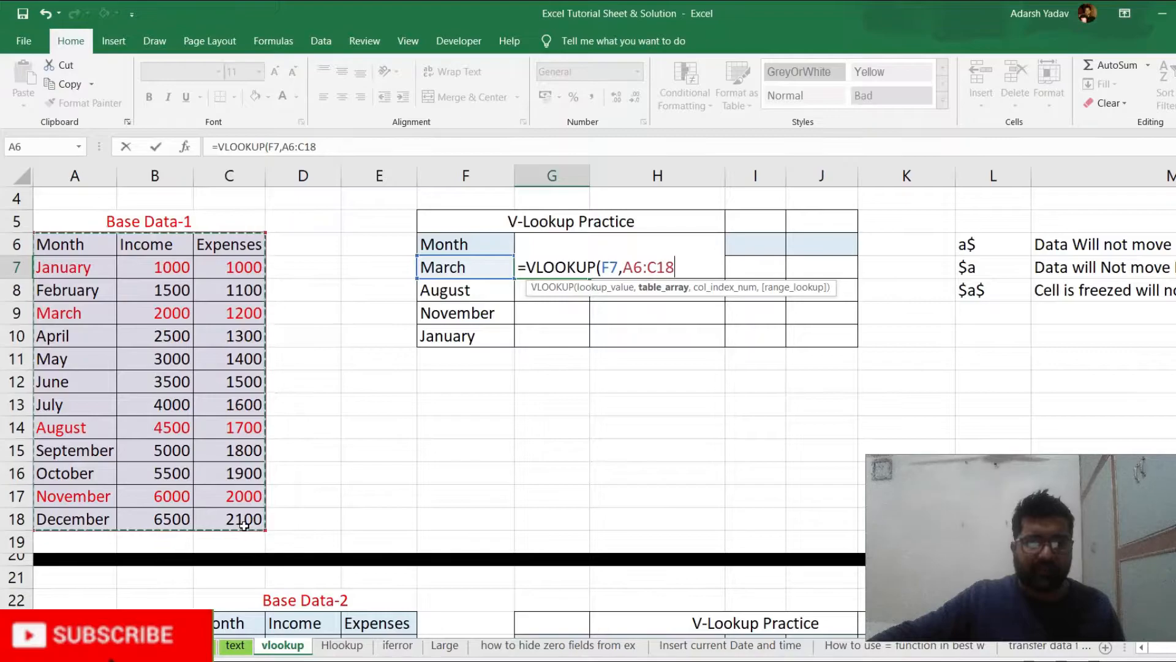
# Complete the G7 VLOOKUP with column index 2 and range lookup 0 for an exact match
pyautogui.write(',2')
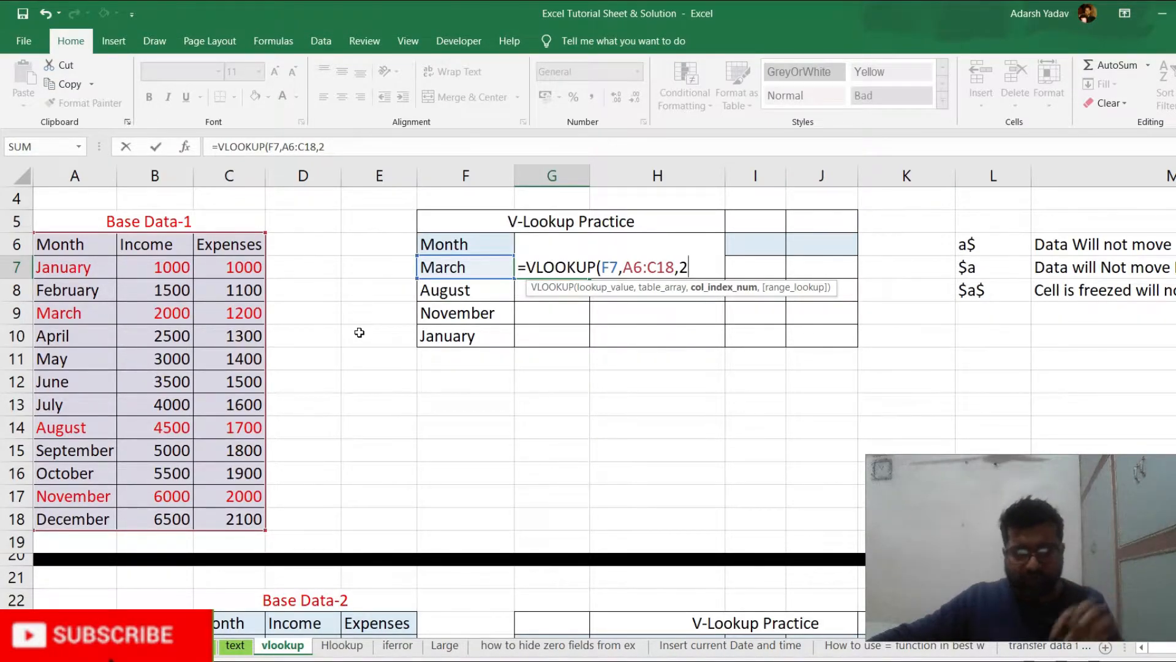
pyautogui.write(',')
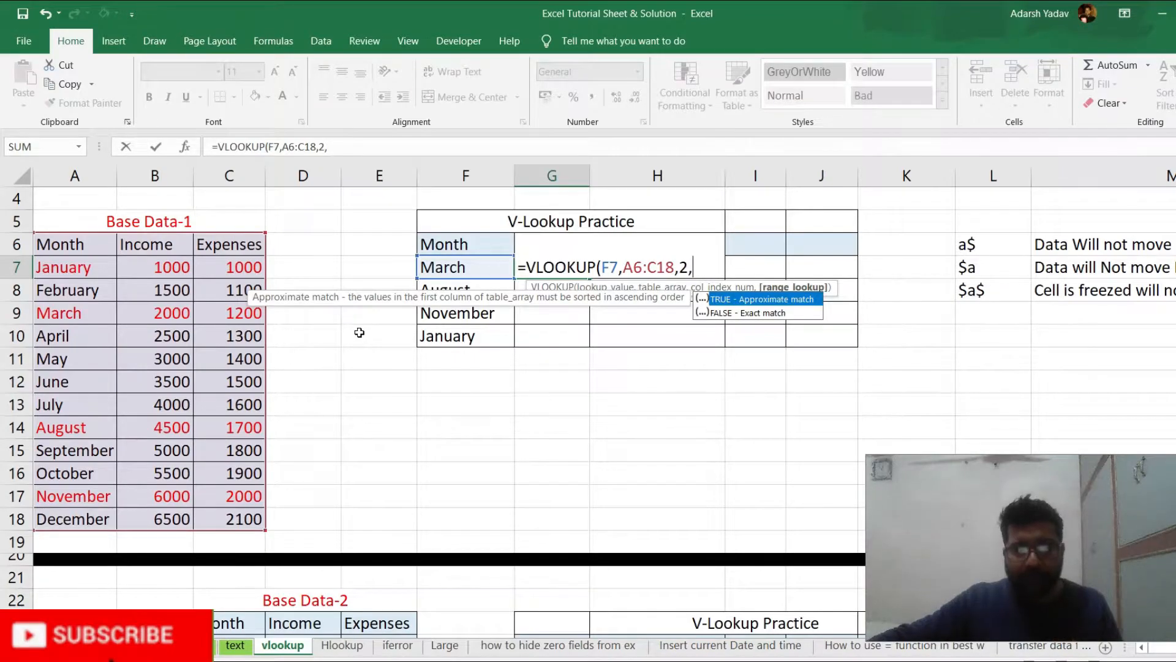
pyautogui.write('o')
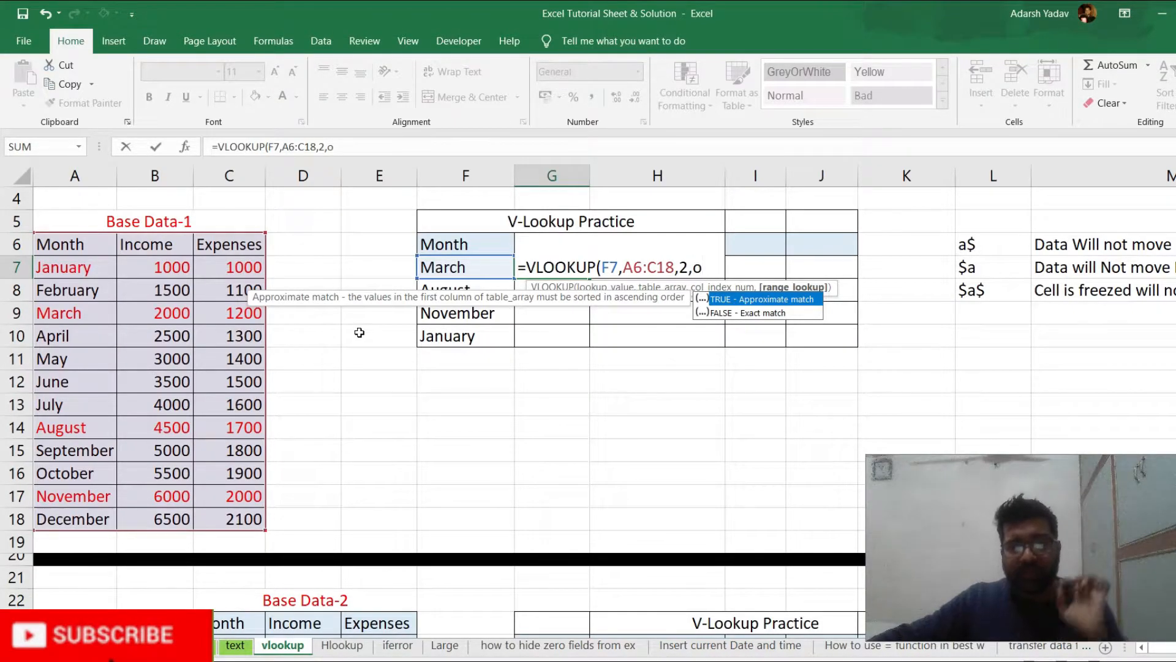
pyautogui.press('BackSpace')
pyautogui.write('0')
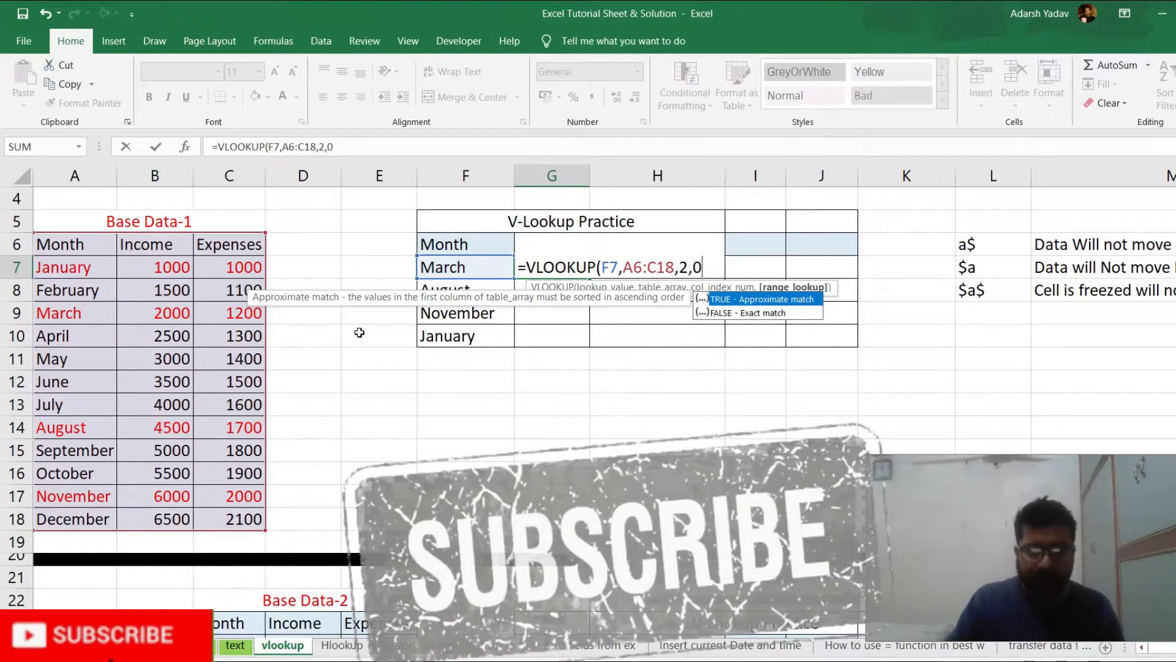
pyautogui.write(')')
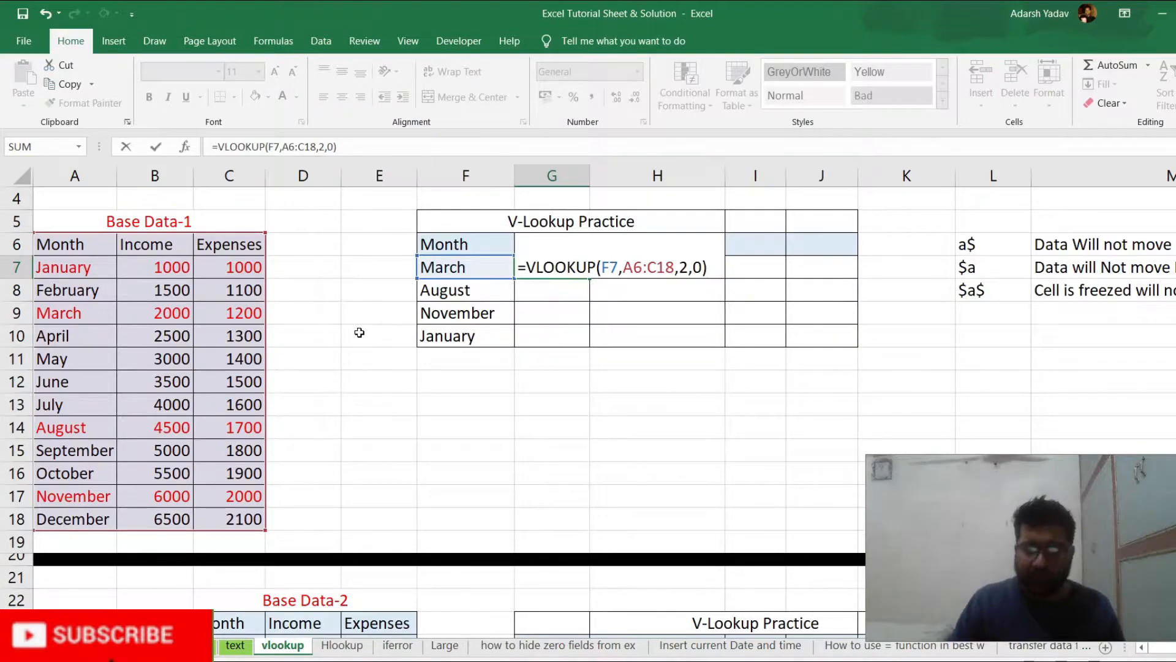
pyautogui.press('Return')
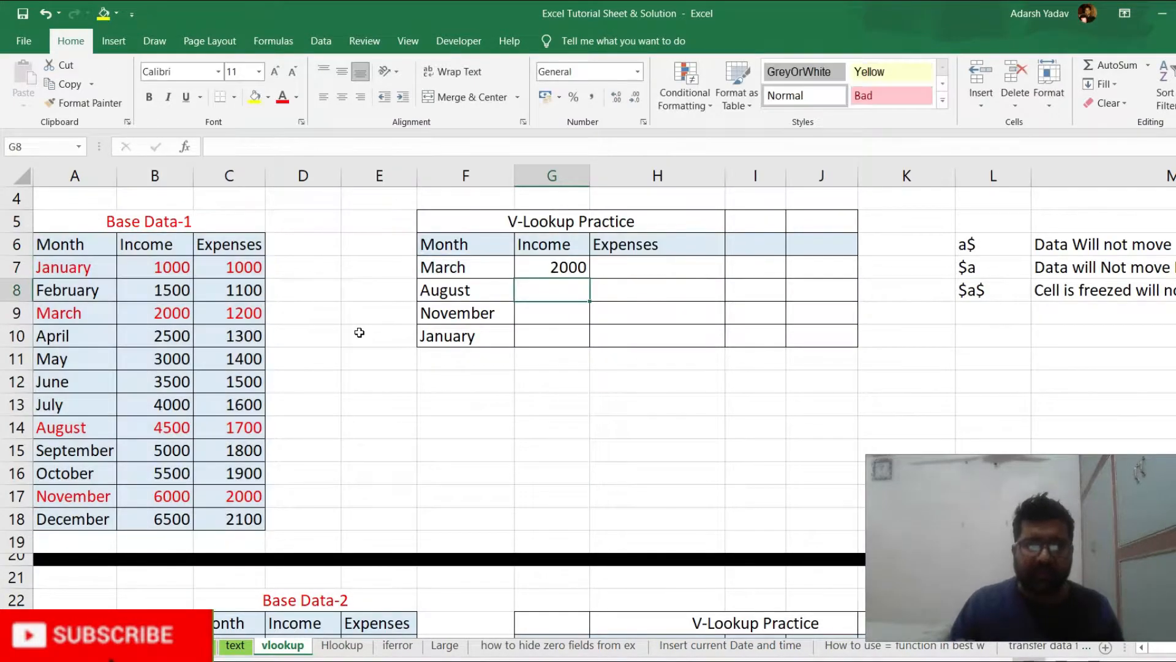
# Edit the VLOOKUP in G7 to use $F7 as lookup value and the fixed table array $A$6:$C$18
pyautogui.press('Up')
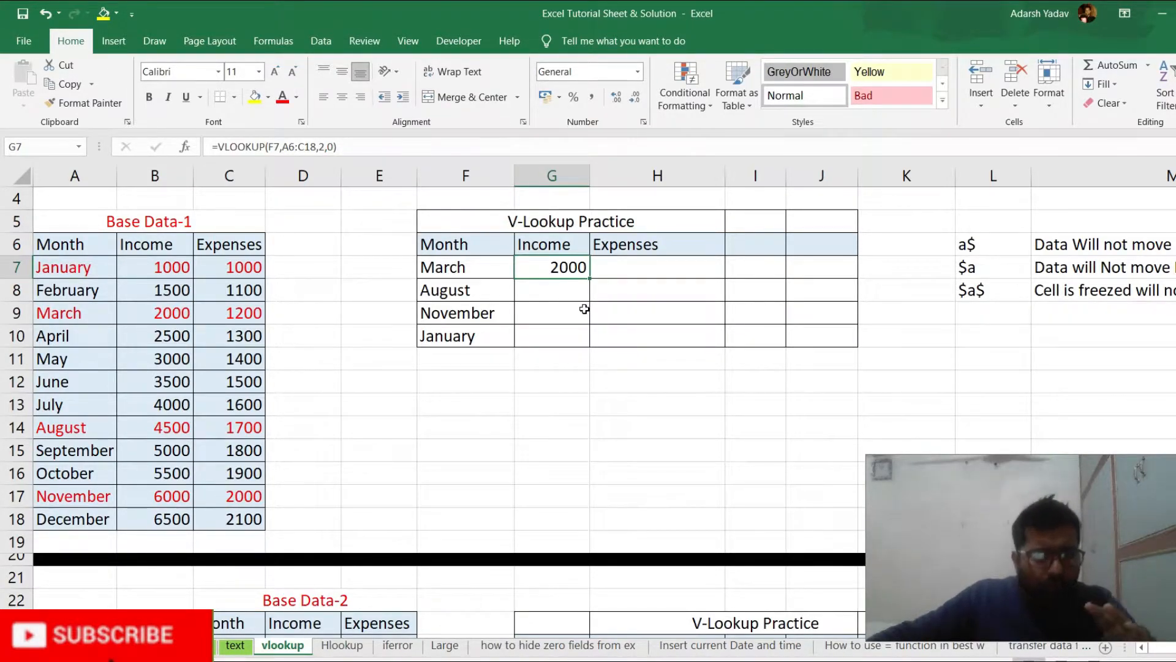
pyautogui.doubleClick(557, 267)
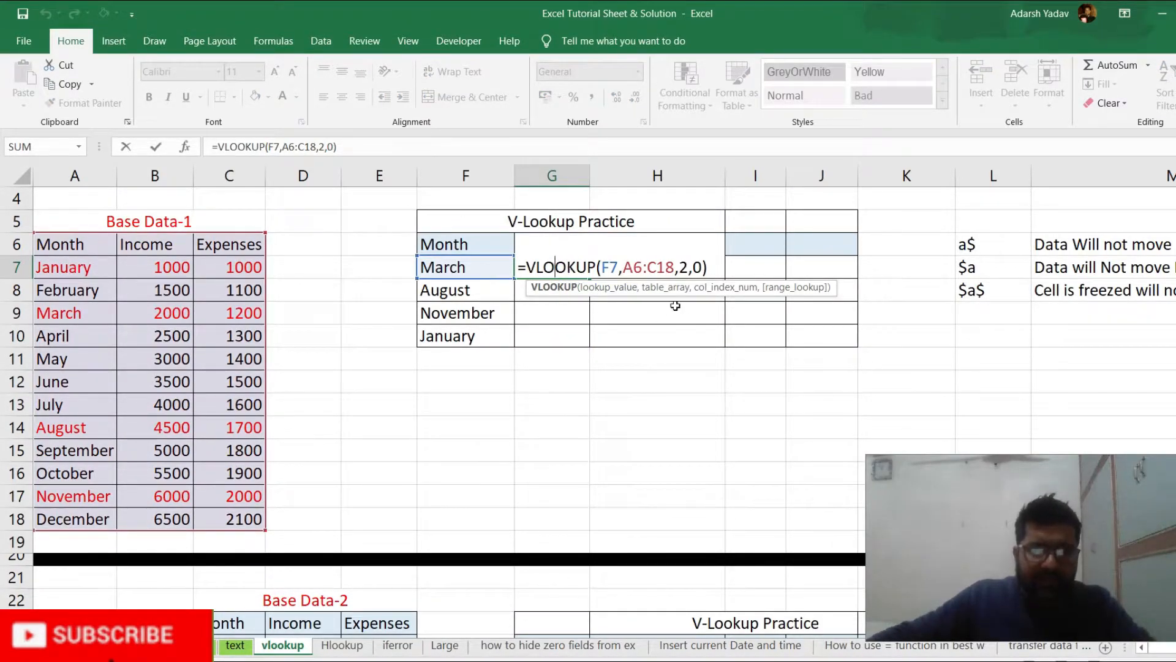
pyautogui.click(603, 268)
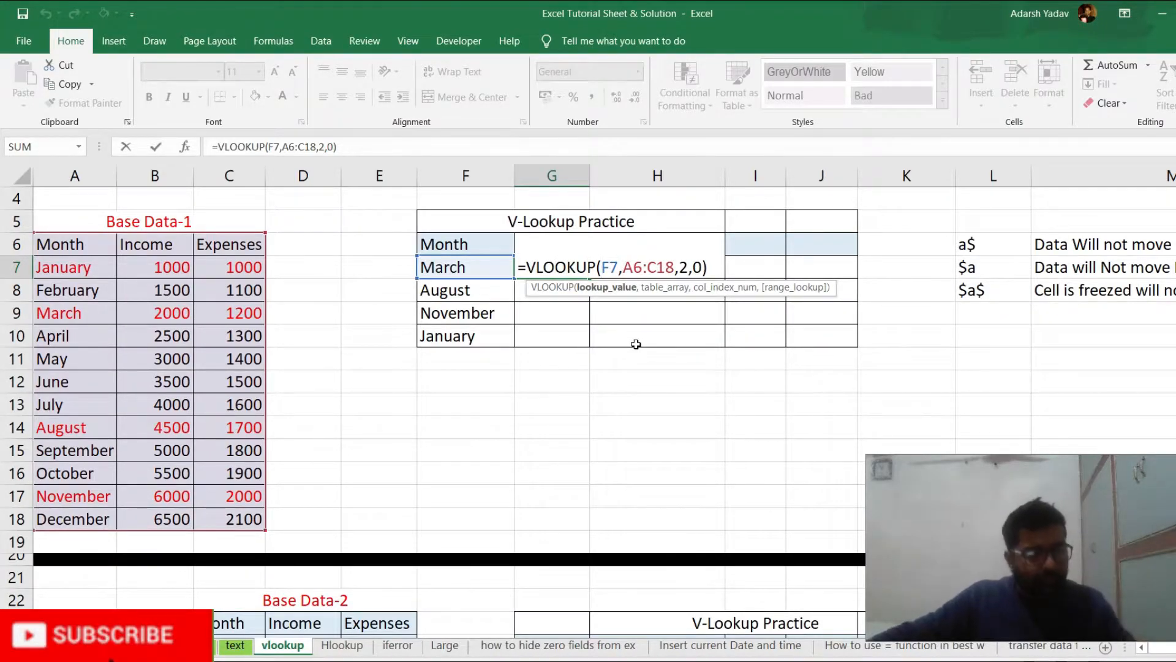
pyautogui.write('$')
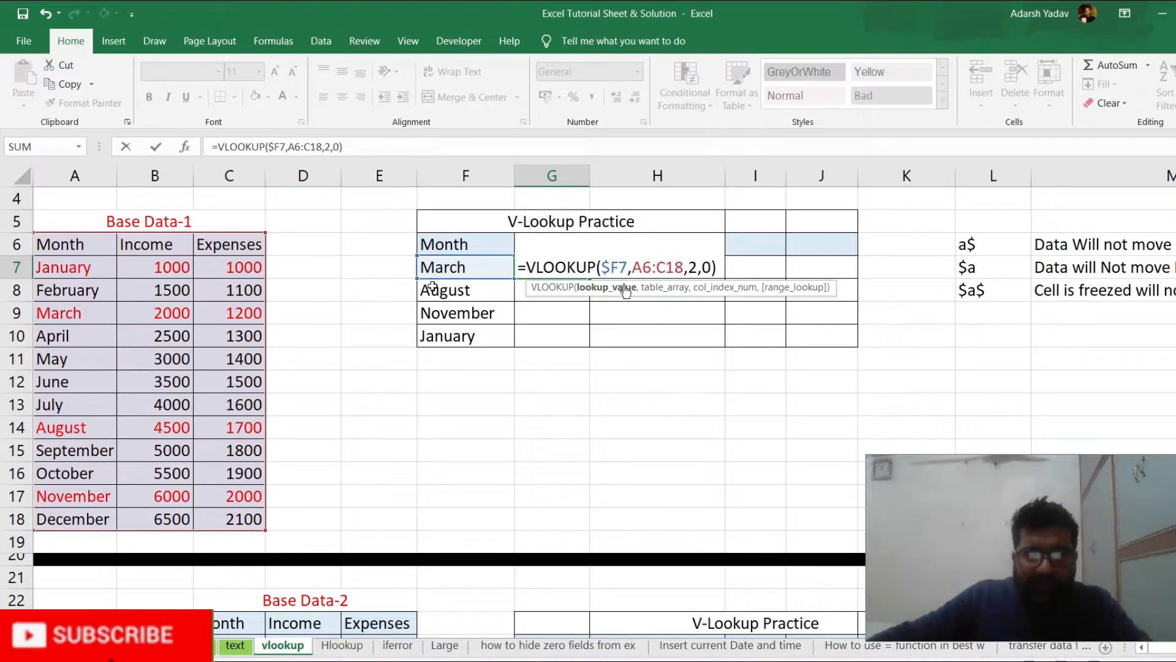
pyautogui.click(639, 268)
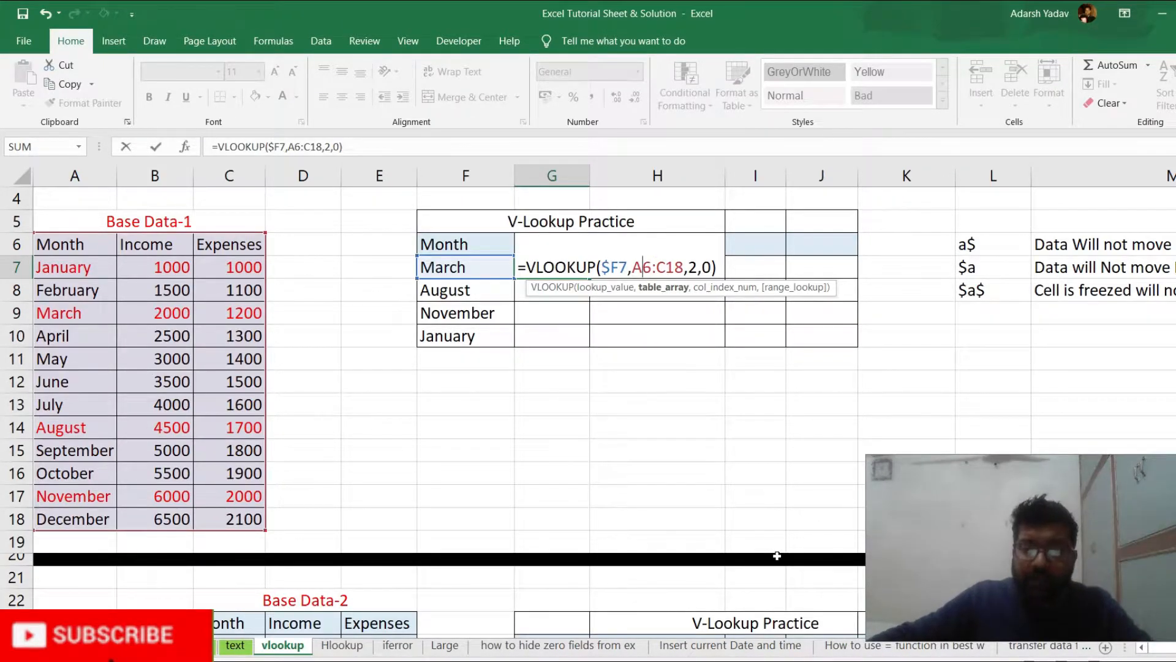
pyautogui.press('F4')
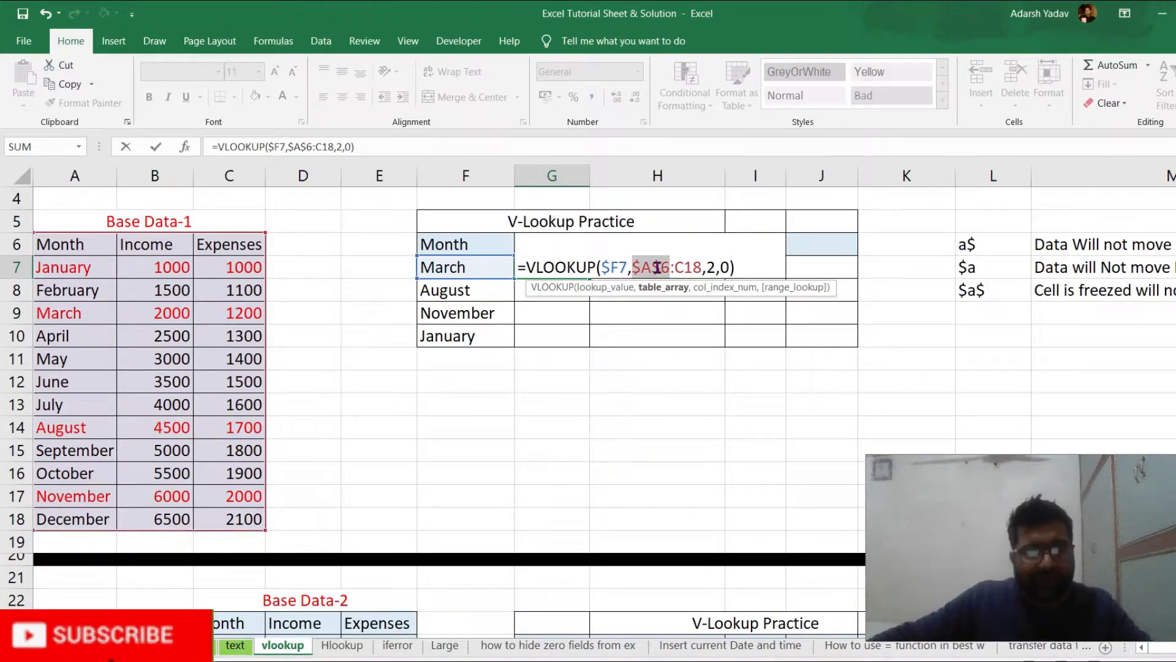
pyautogui.click(684, 267)
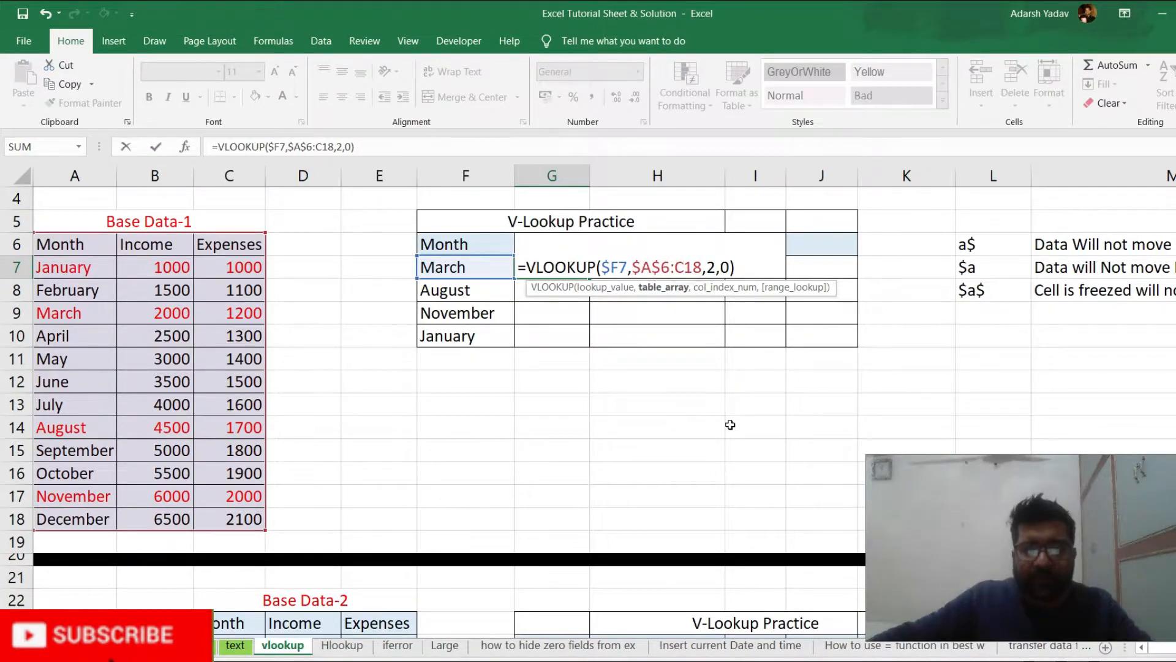
pyautogui.press('F4')
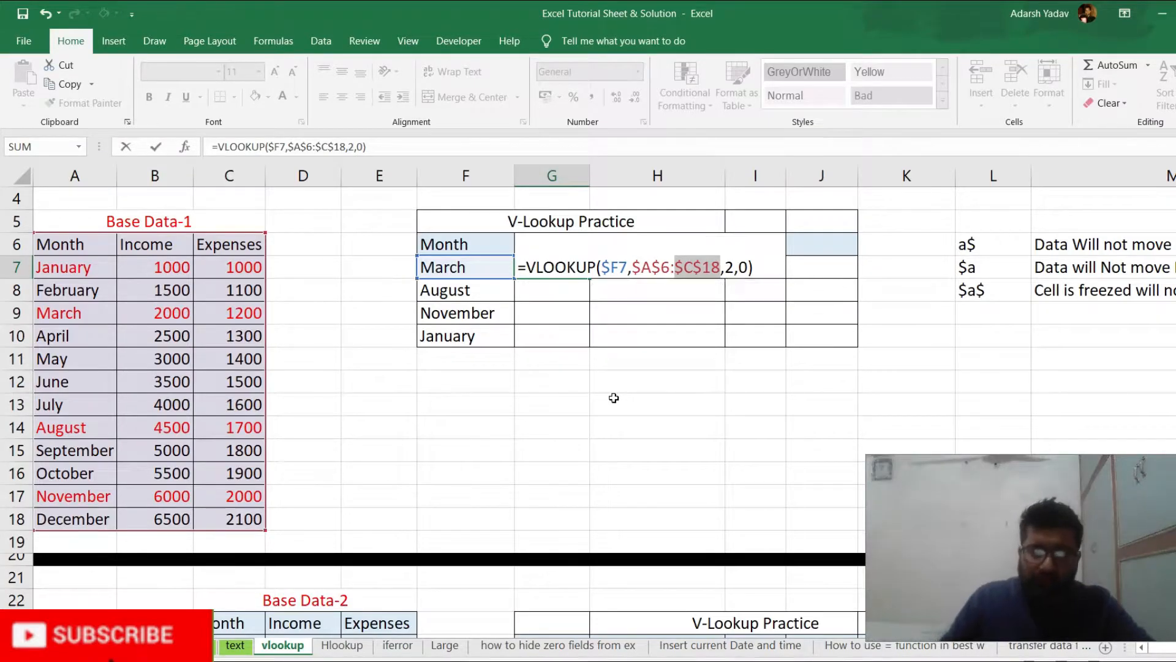
pyautogui.press('Return')
pyautogui.press('Up')
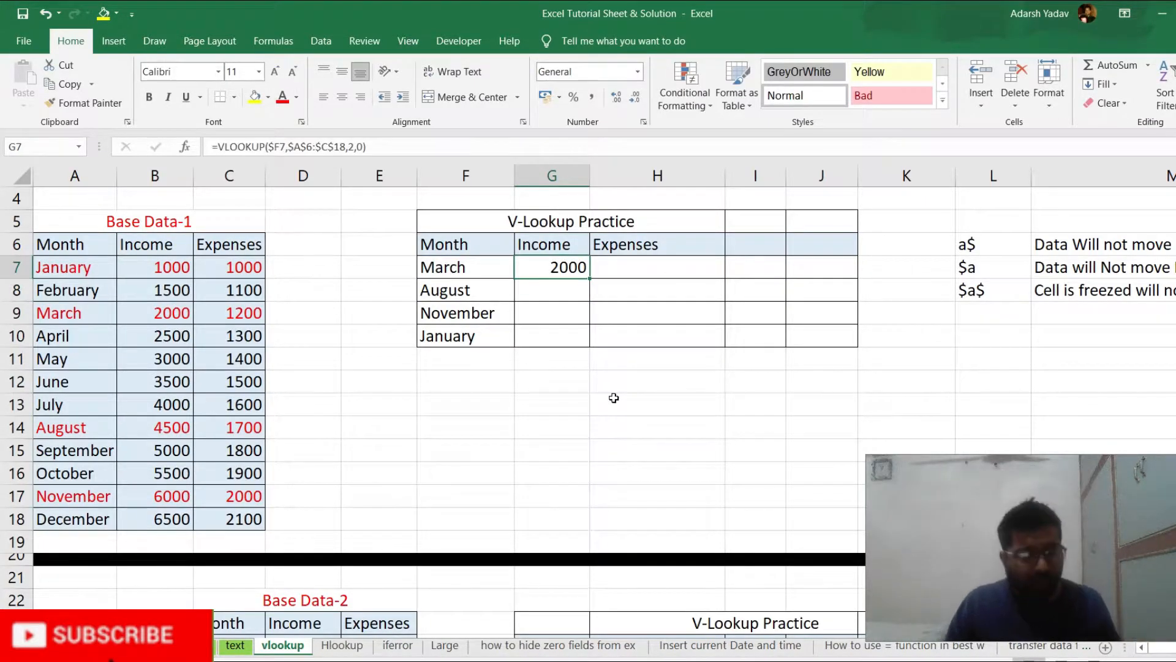
# Copy the G7 formula down to G8:G10 to get the income for August, November and January
pyautogui.hotkey('ctrl', 'c')
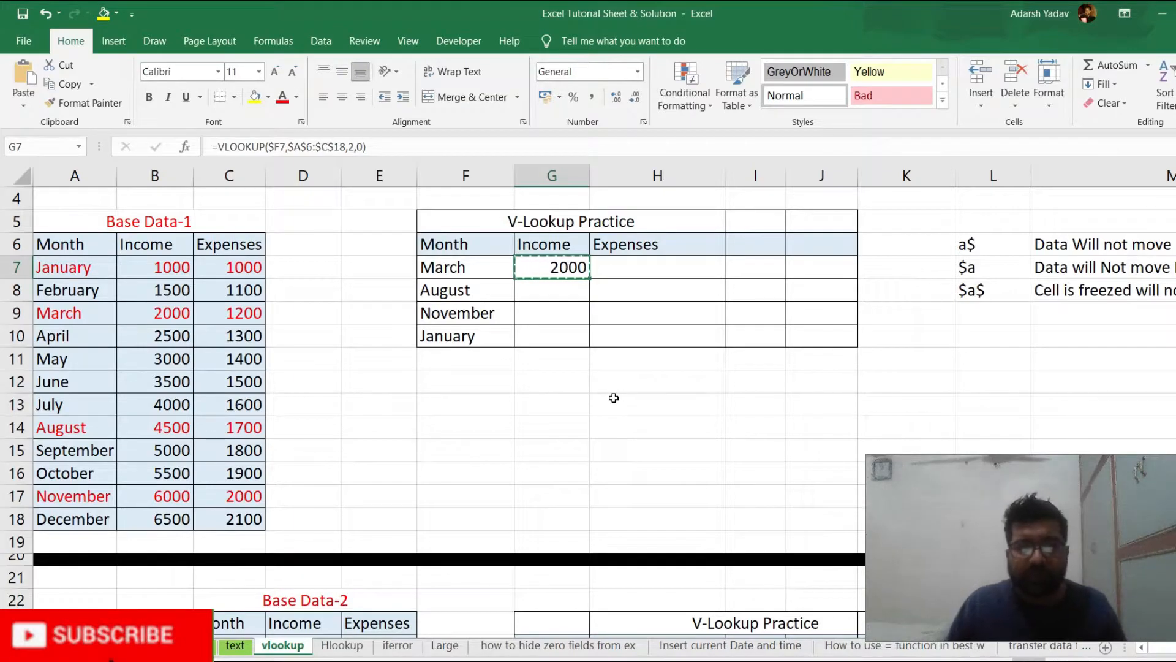
pyautogui.hotkey('shift', 'Down')
pyautogui.hotkey('shift', 'Down')
pyautogui.hotkey('shift', 'Down')
pyautogui.hotkey('ctrl', 'v')
pyautogui.press('Escape')
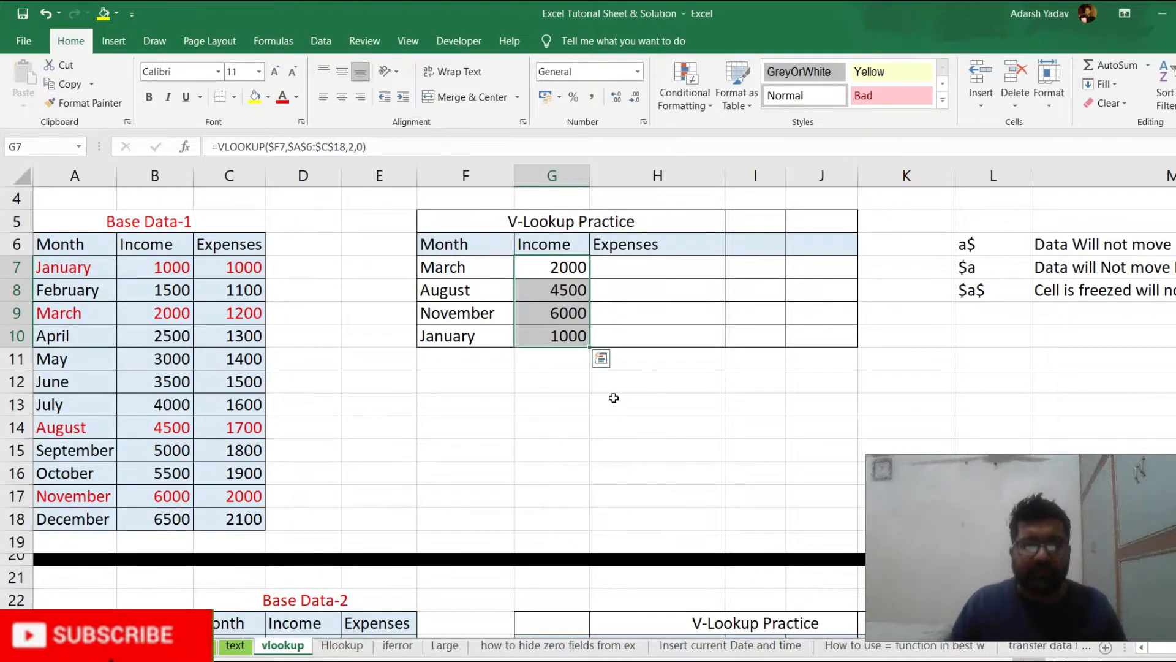
pyautogui.hotkey('shift', 'Up')
pyautogui.hotkey('shift', 'Up')
pyautogui.hotkey('shift', 'Up')
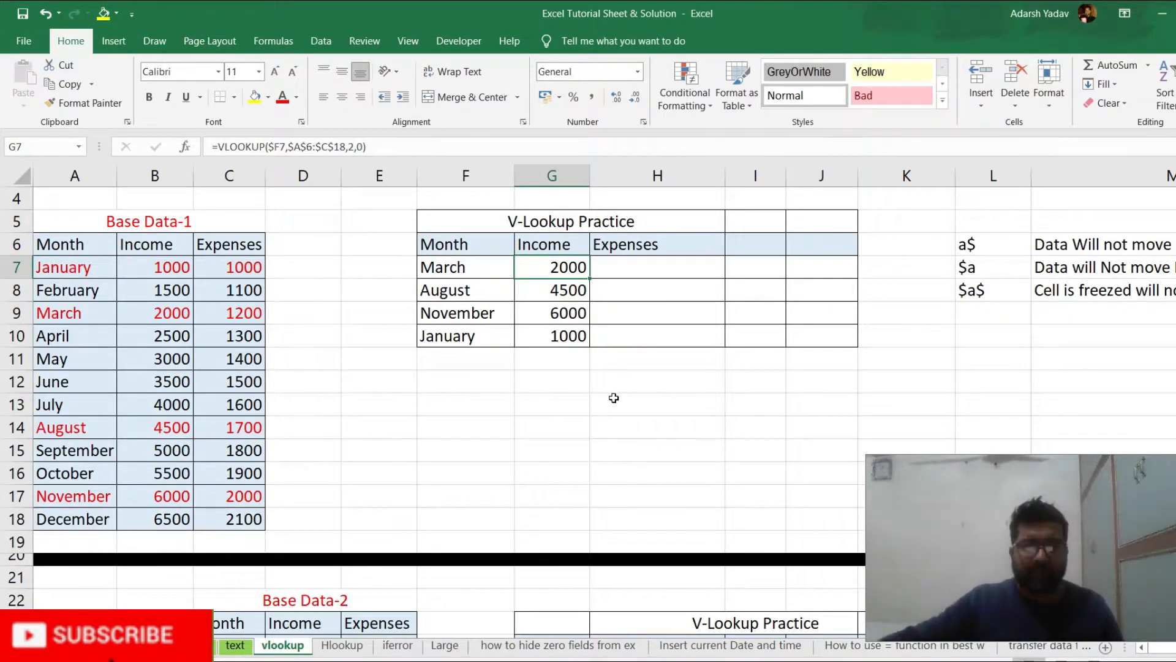
# Compare the looked-up March, August and November incomes with their rows in Base Data-1
pyautogui.click(154, 312)
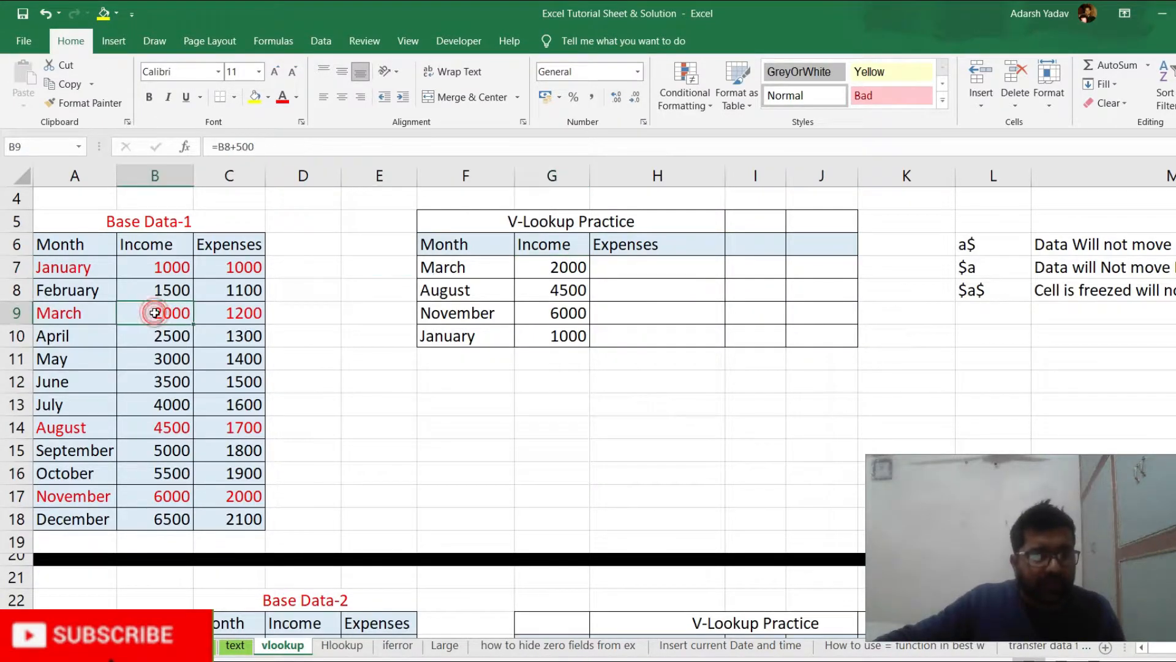
pyautogui.click(524, 291)
pyautogui.click(171, 427)
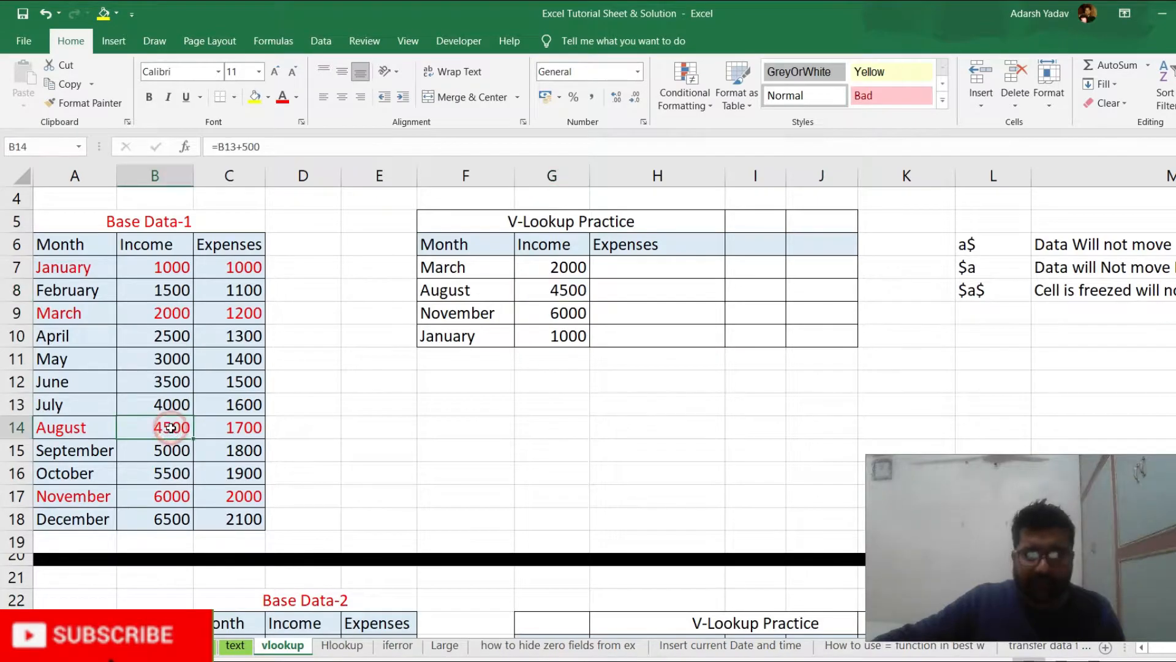
pyautogui.click(565, 313)
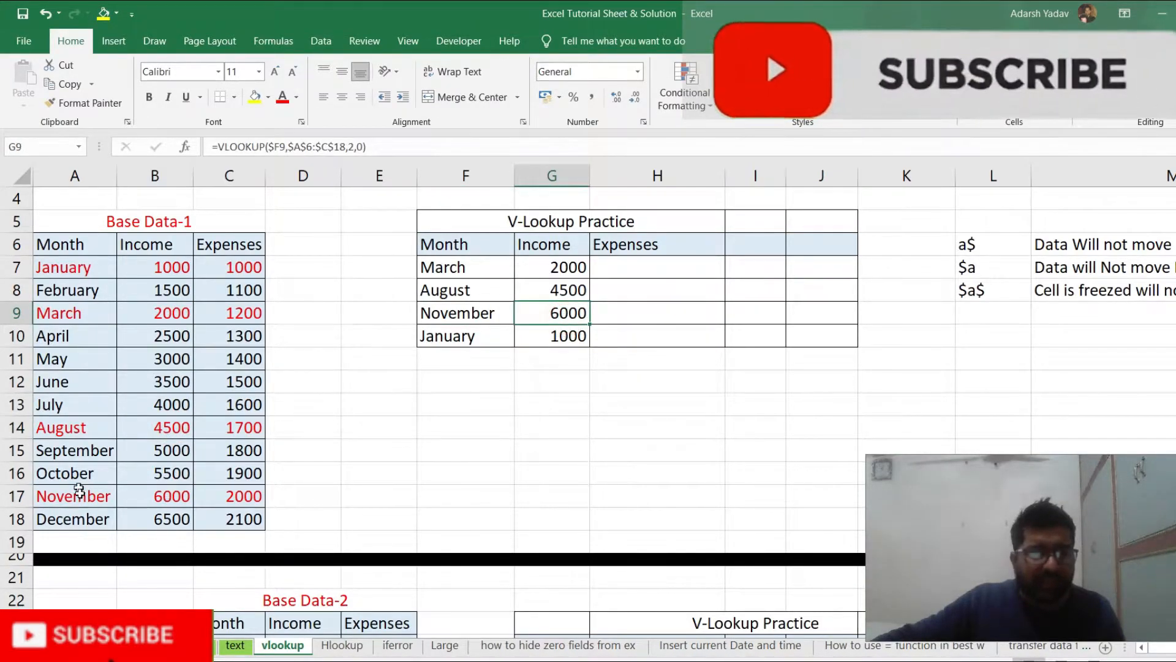
pyautogui.click(131, 497)
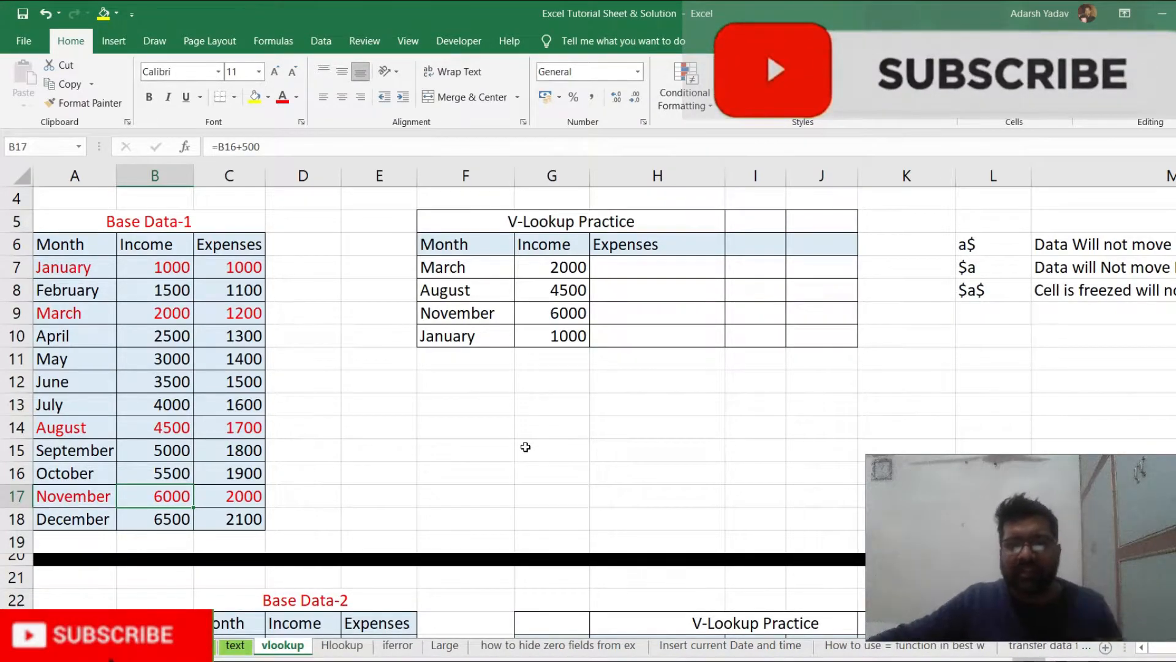
# Undo the income formula copy and the absolute references in G7, and review the restored formula
pyautogui.hotkey('ctrl', 'z')
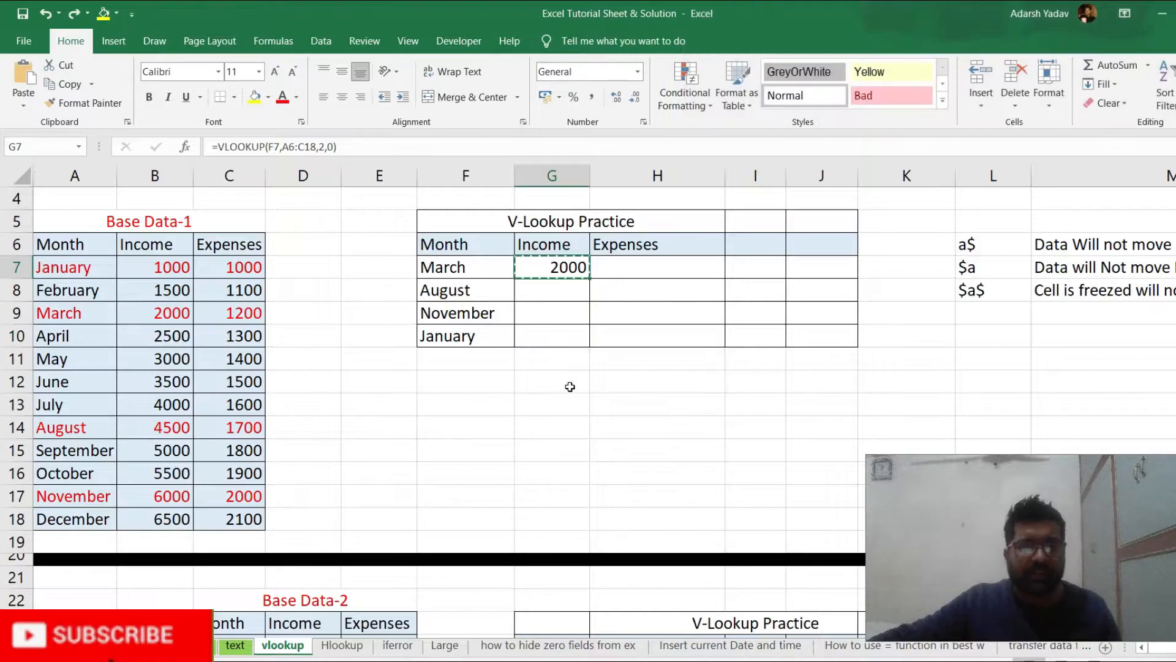
pyautogui.press('Escape')
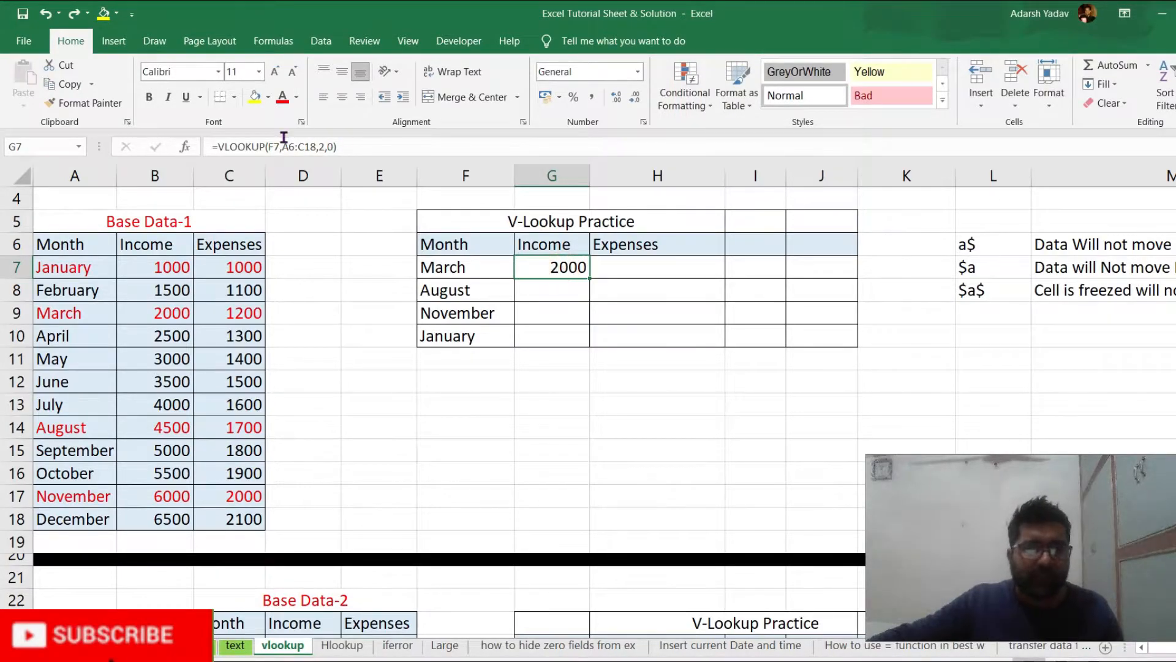
pyautogui.doubleClick(544, 272)
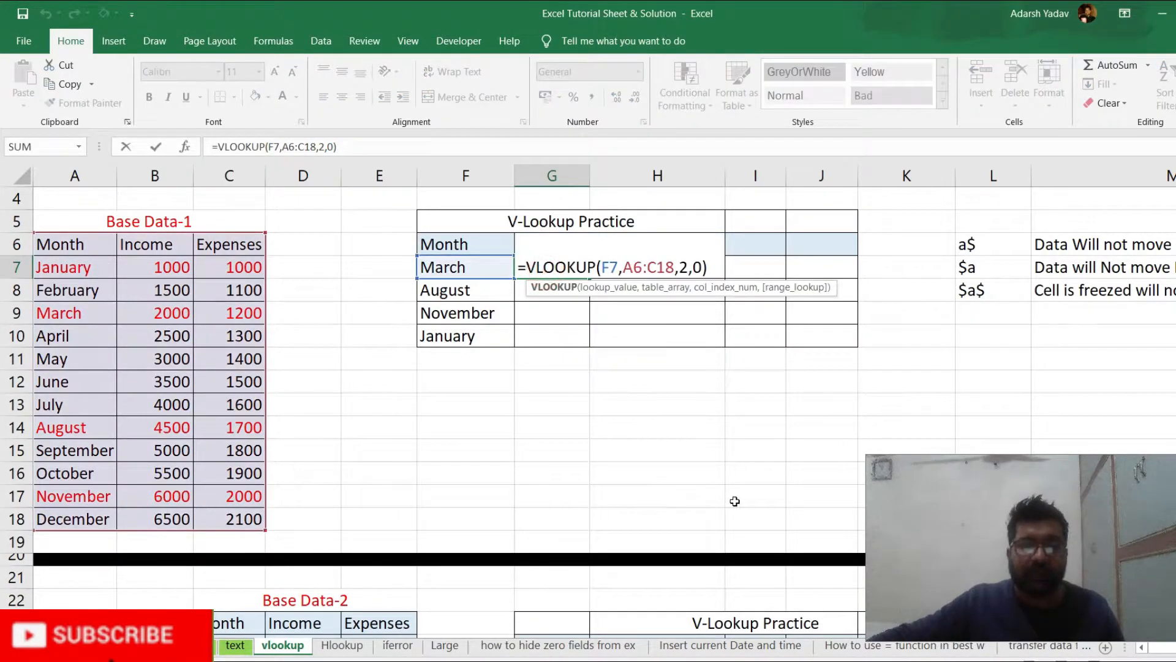
pyautogui.press('Escape')
pyautogui.press('F2')
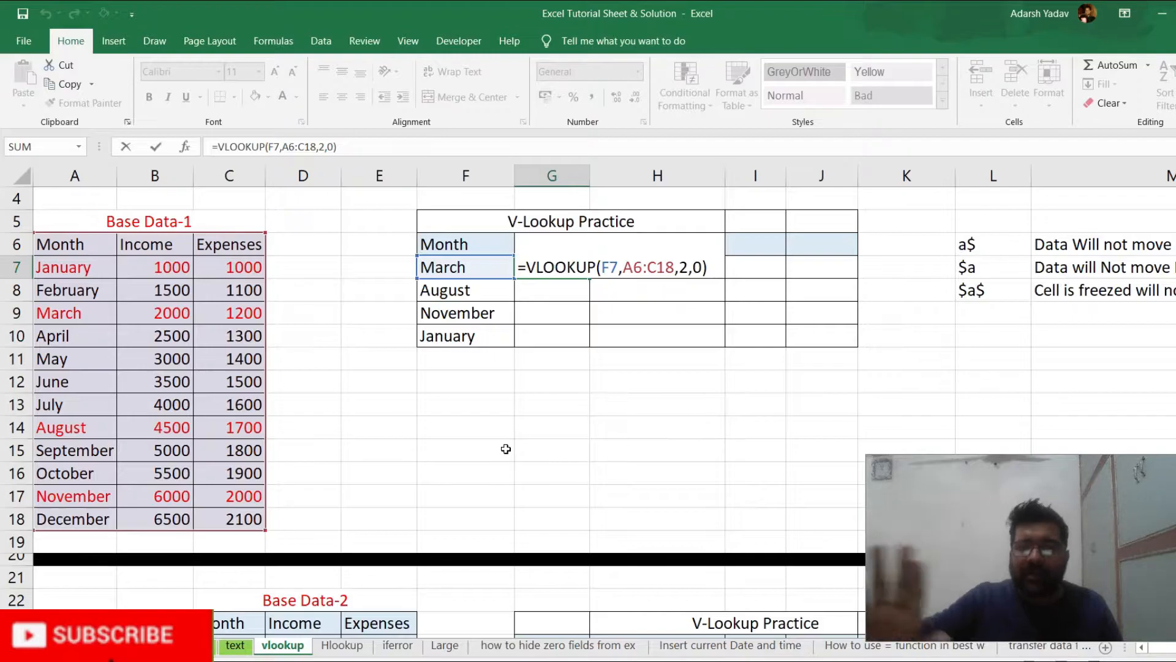
pyautogui.hotkey('ctrl', 'Return')
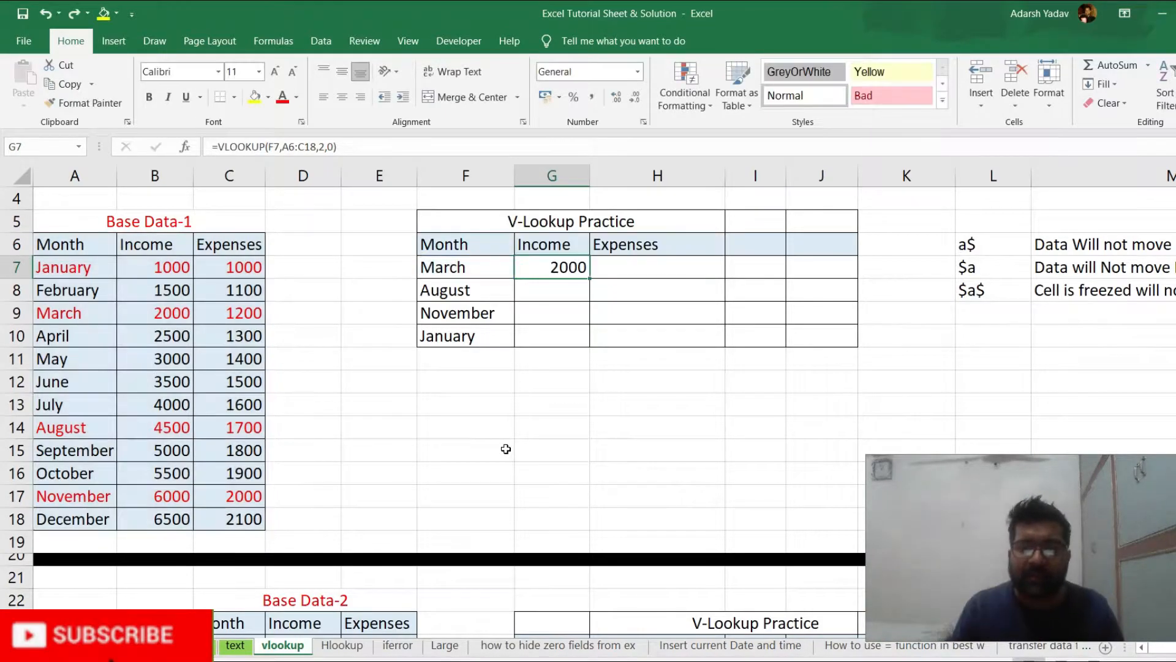
# Copy the G7 VLOOKUP with relative references down to G8:G10
pyautogui.hotkey('ctrl', 'c')
pyautogui.hotkey('shift', 'Down')
pyautogui.hotkey('shift', 'Down')
pyautogui.hotkey('shift', 'Down')
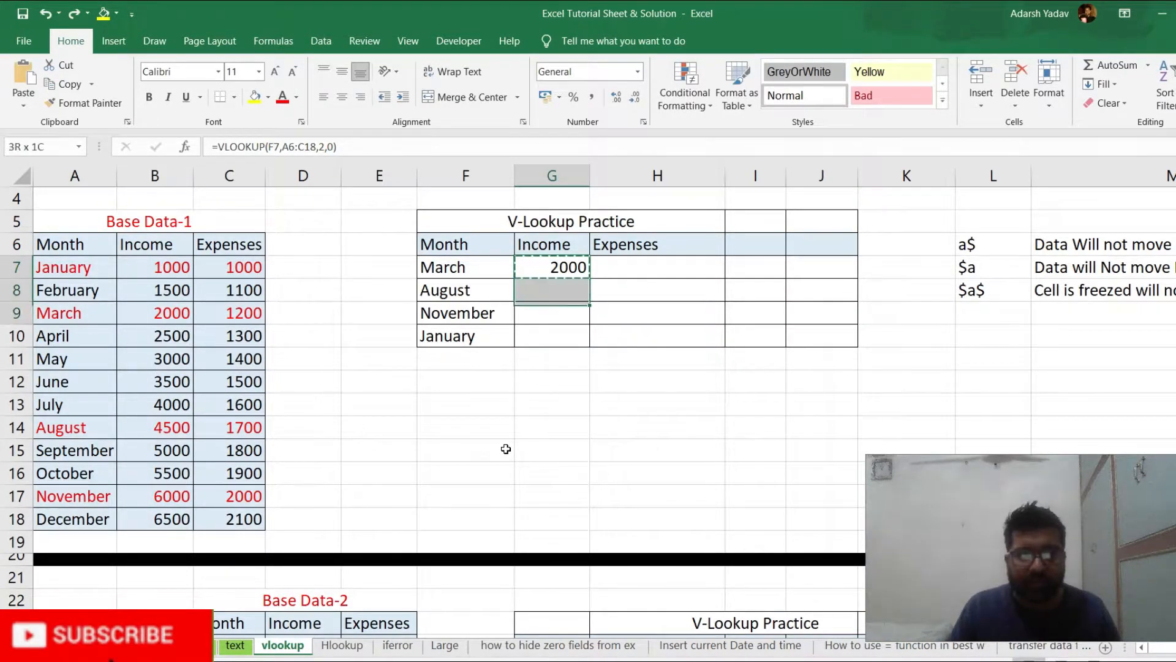
pyautogui.press('Return')
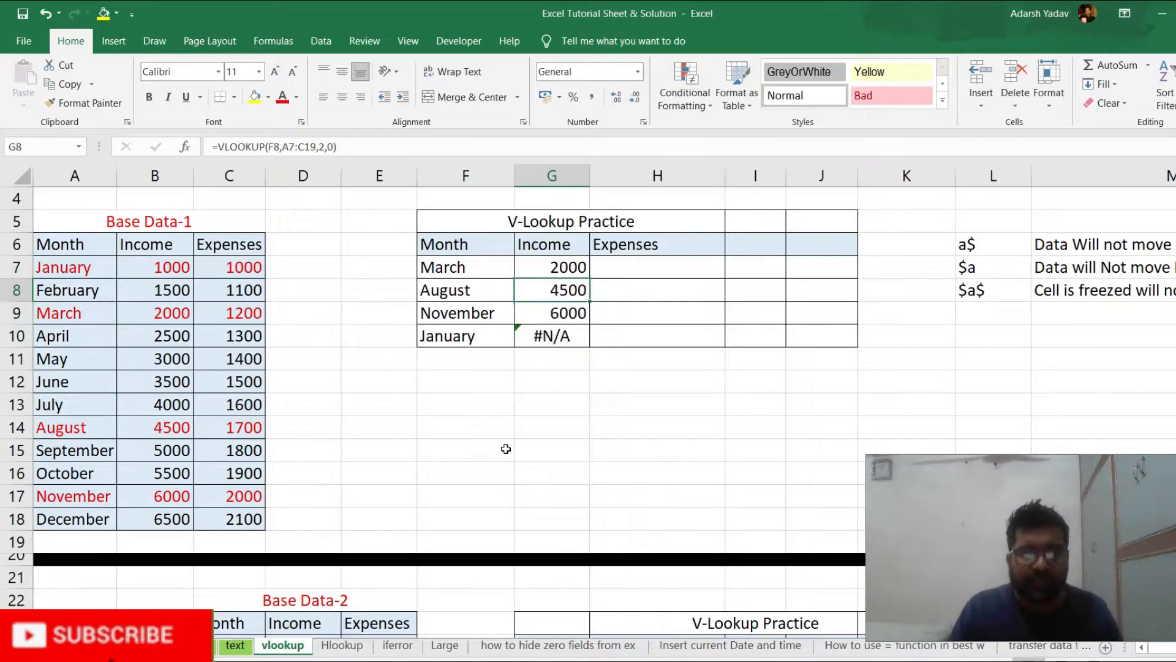
# Examine how the table array reference differs between the formulas in G7, G8 and G10
pyautogui.press('Down')
pyautogui.press('Down')
pyautogui.press('Down')
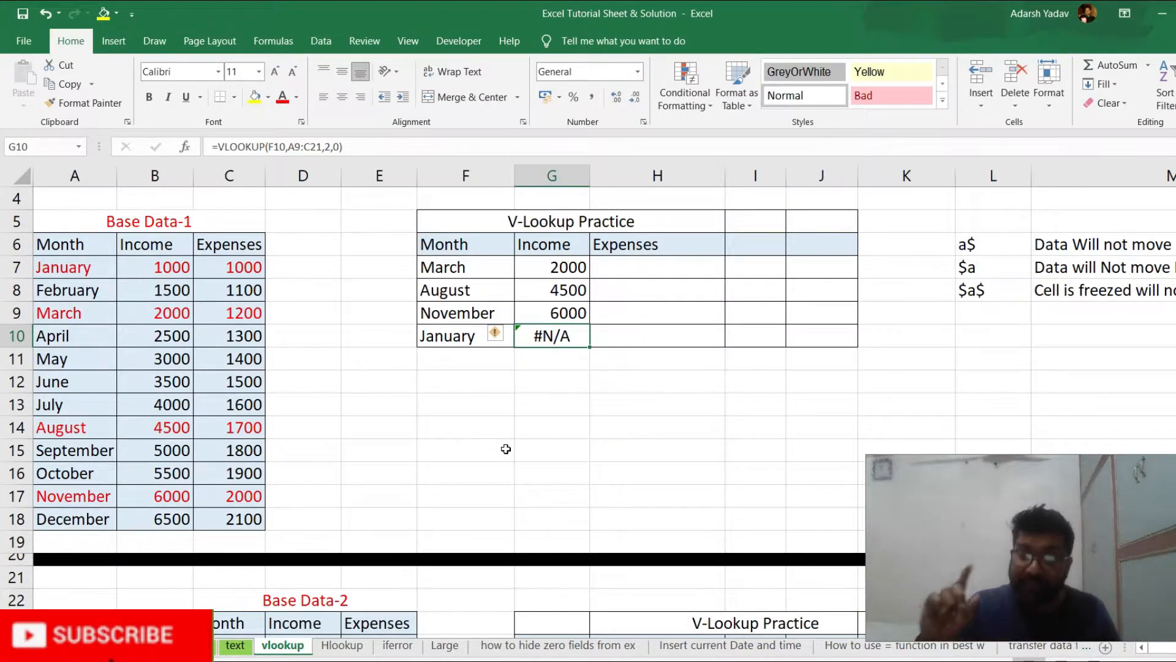
pyautogui.press('Up')
pyautogui.press('Up')
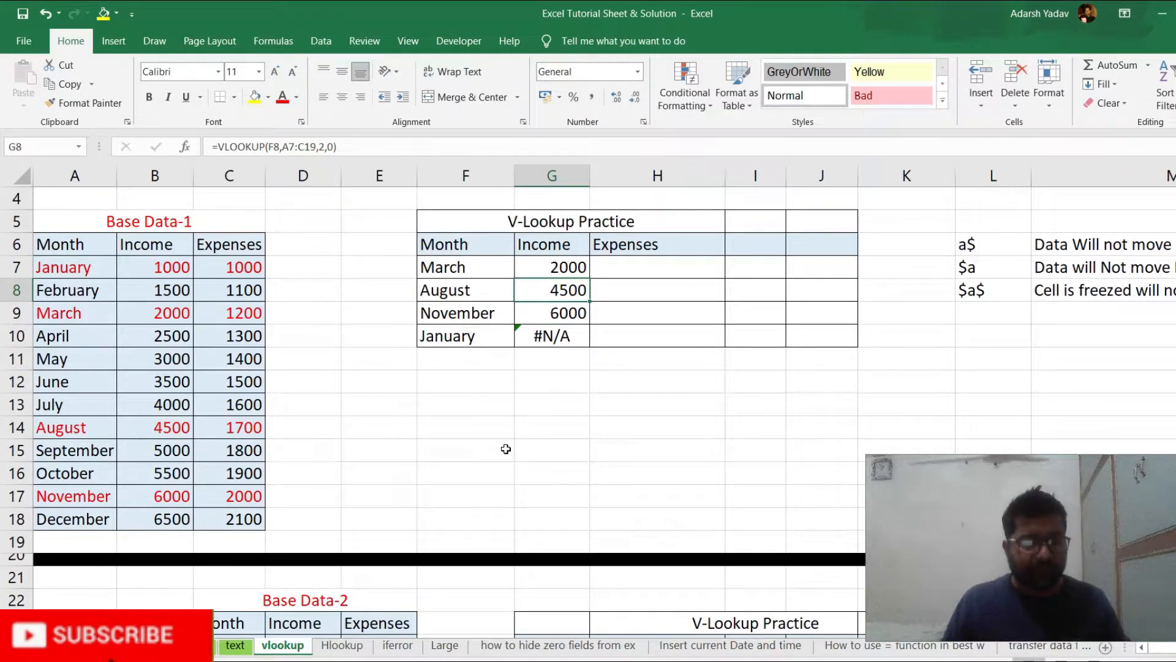
pyautogui.press('F2')
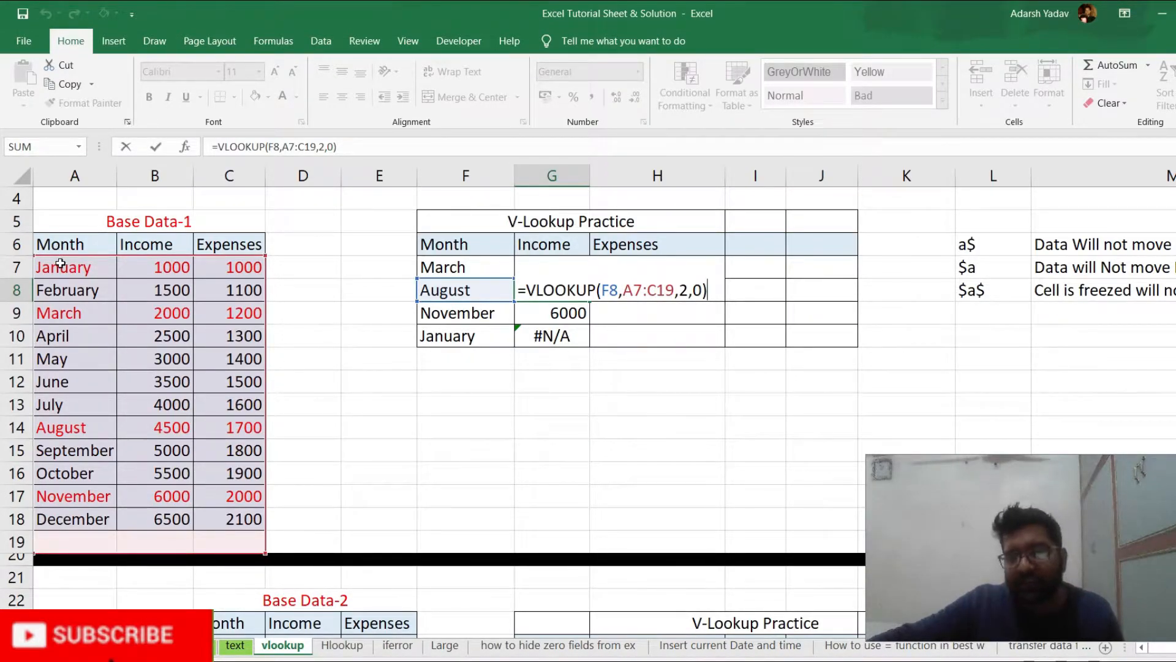
pyautogui.press('Escape')
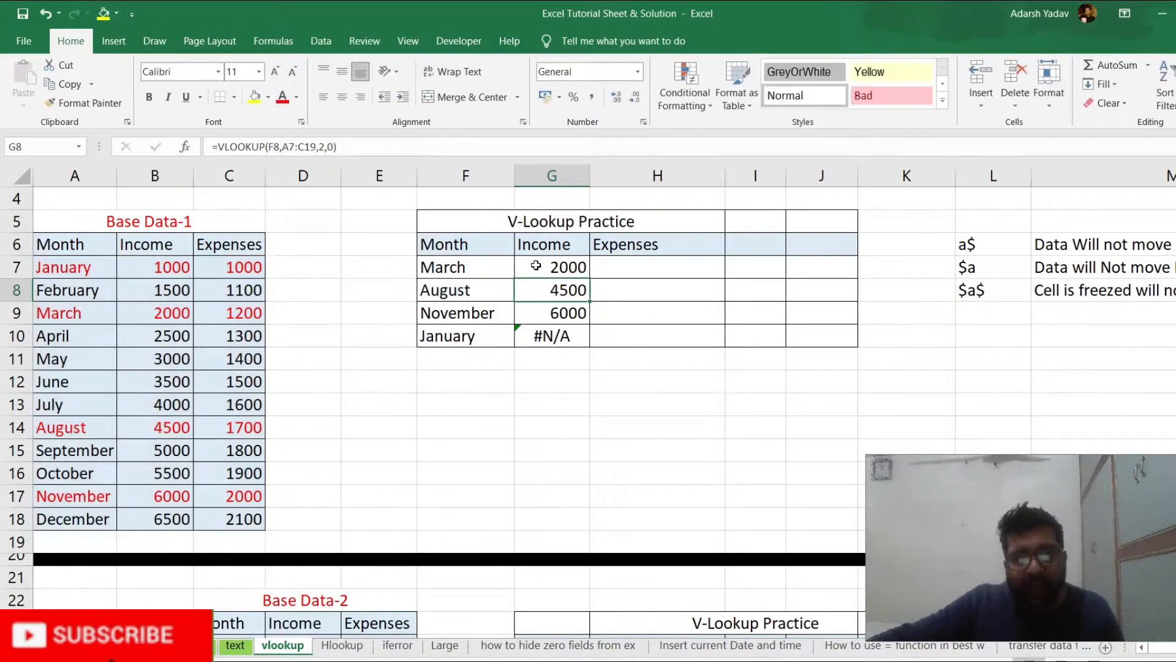
pyautogui.doubleClick(537, 265)
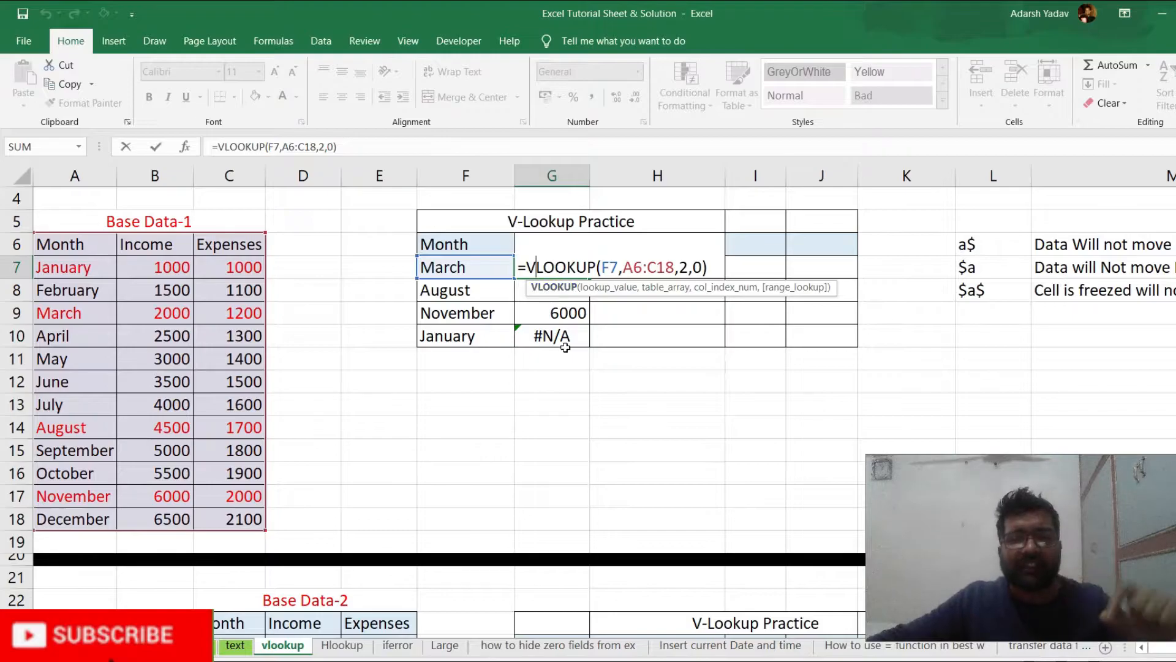
pyautogui.hotkey('ctrl', 'Return')
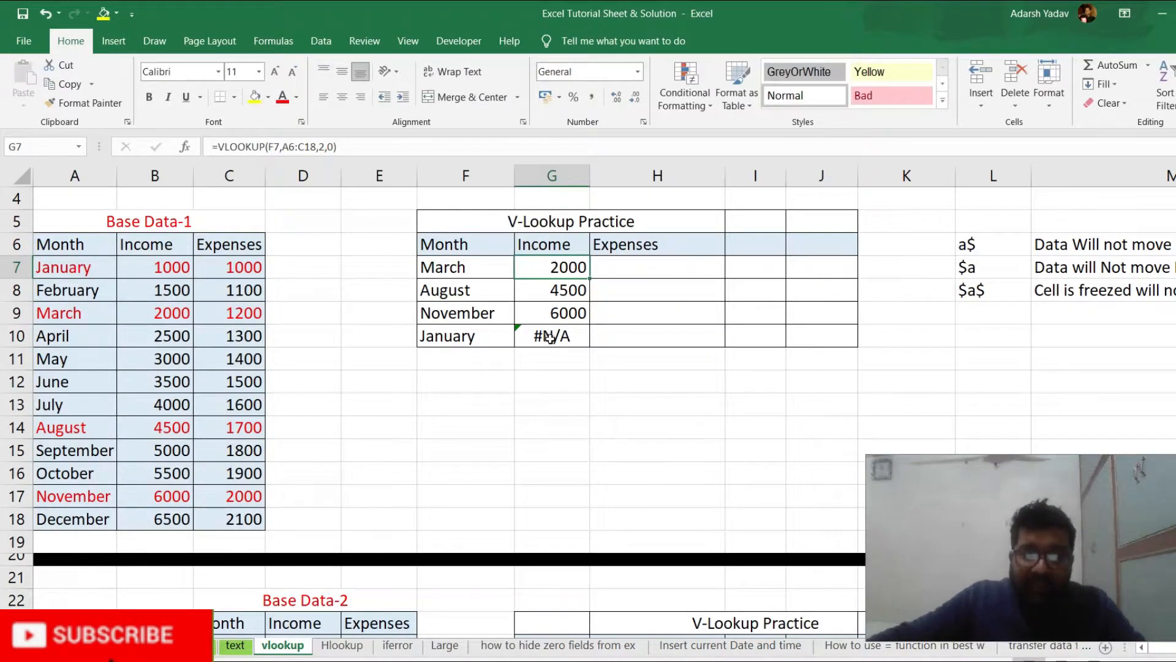
pyautogui.click(550, 336)
pyautogui.press('F2')
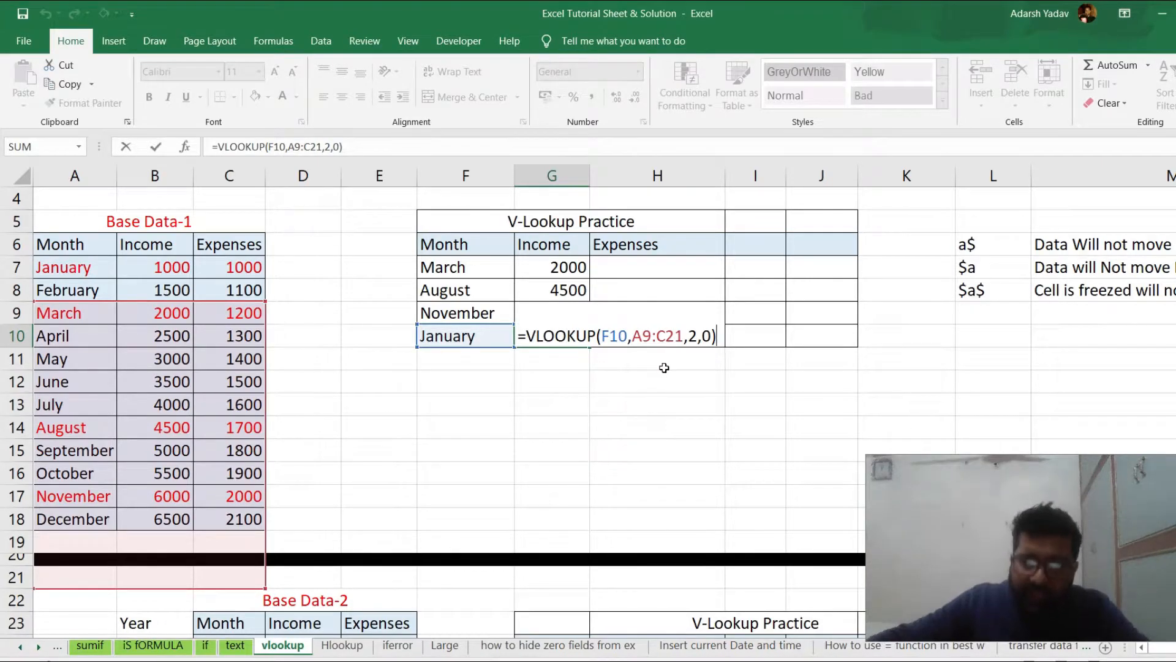
pyautogui.press('Return')
# Lock the table array in the G7 formula as $A$6:$C$18, keeping F7 as a relative lookup value
pyautogui.click(558, 273)
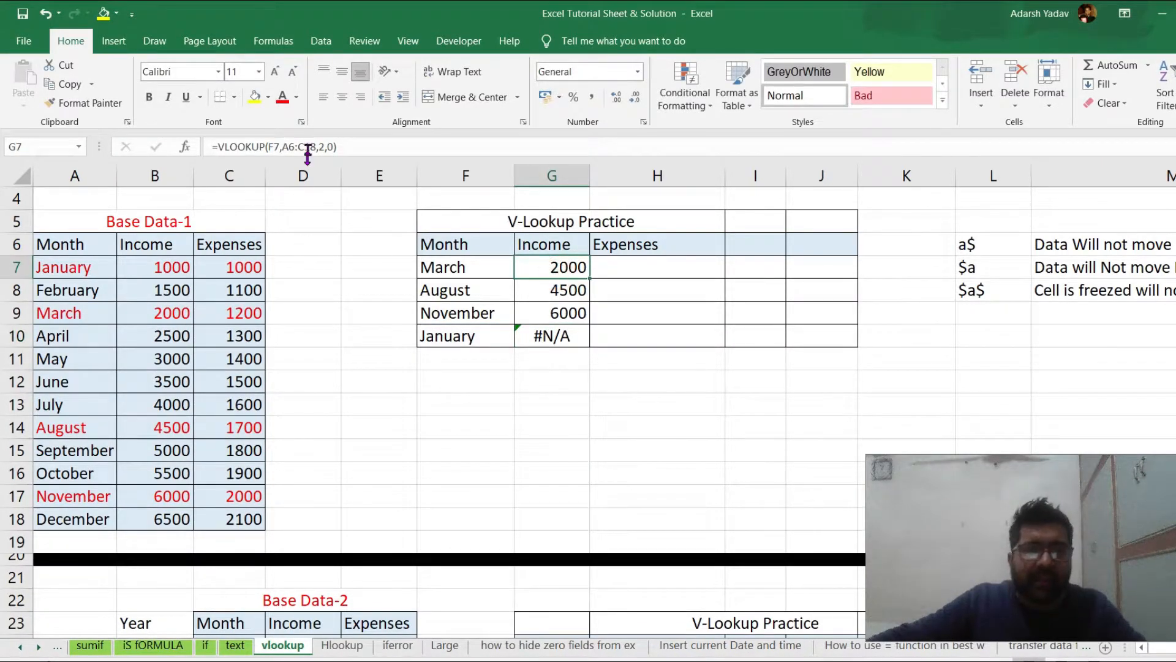
pyautogui.click(289, 142)
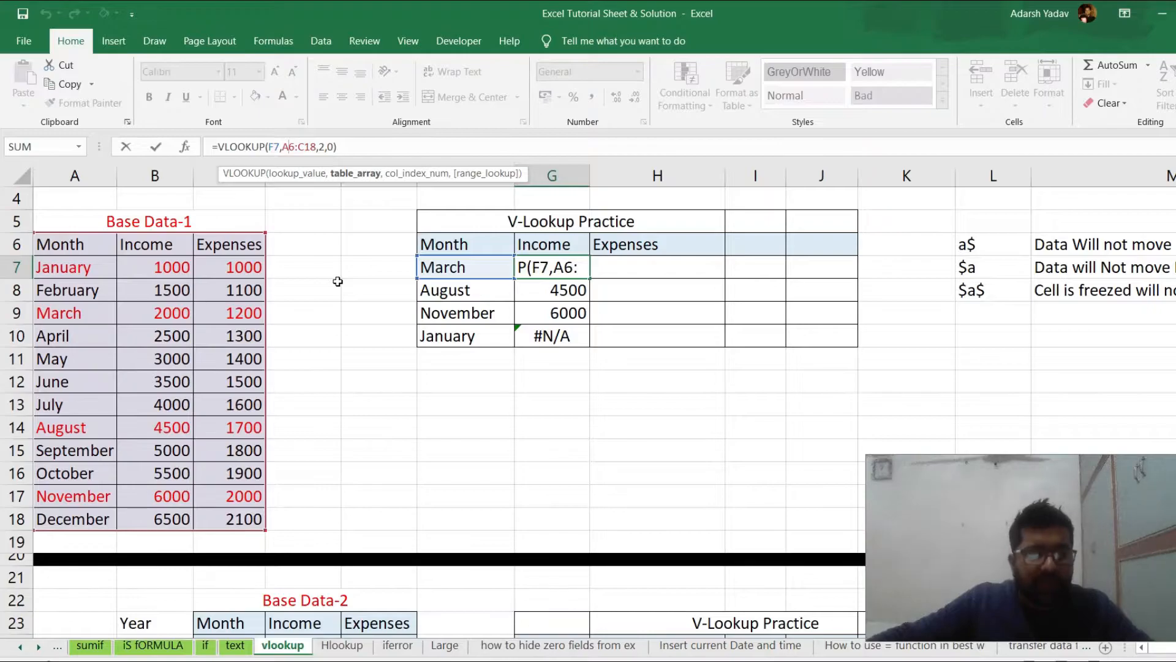
pyautogui.press('F4')
pyautogui.click(316, 149)
pyautogui.press('F4')
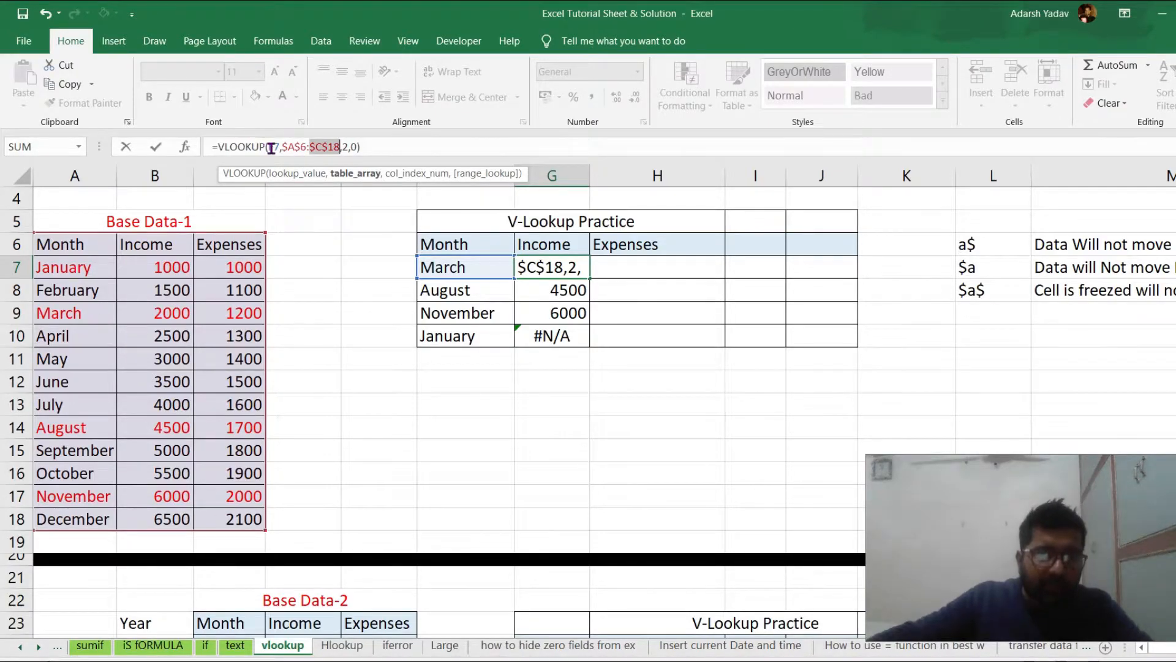
pyautogui.press('Return')
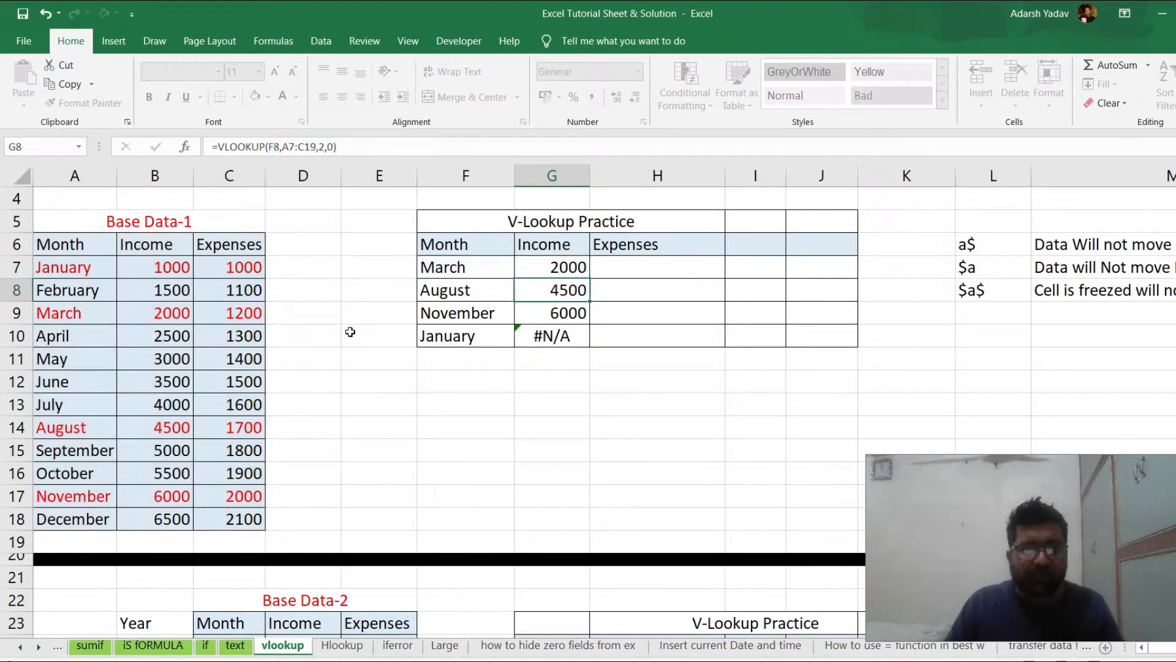
# Fill the locked-table-array VLOOKUP from G7 down through G10 in the Income column
pyautogui.press('Up')
pyautogui.hotkey('shift', 'Down')
pyautogui.hotkey('shift', 'Down')
pyautogui.hotkey('shift', 'Down')
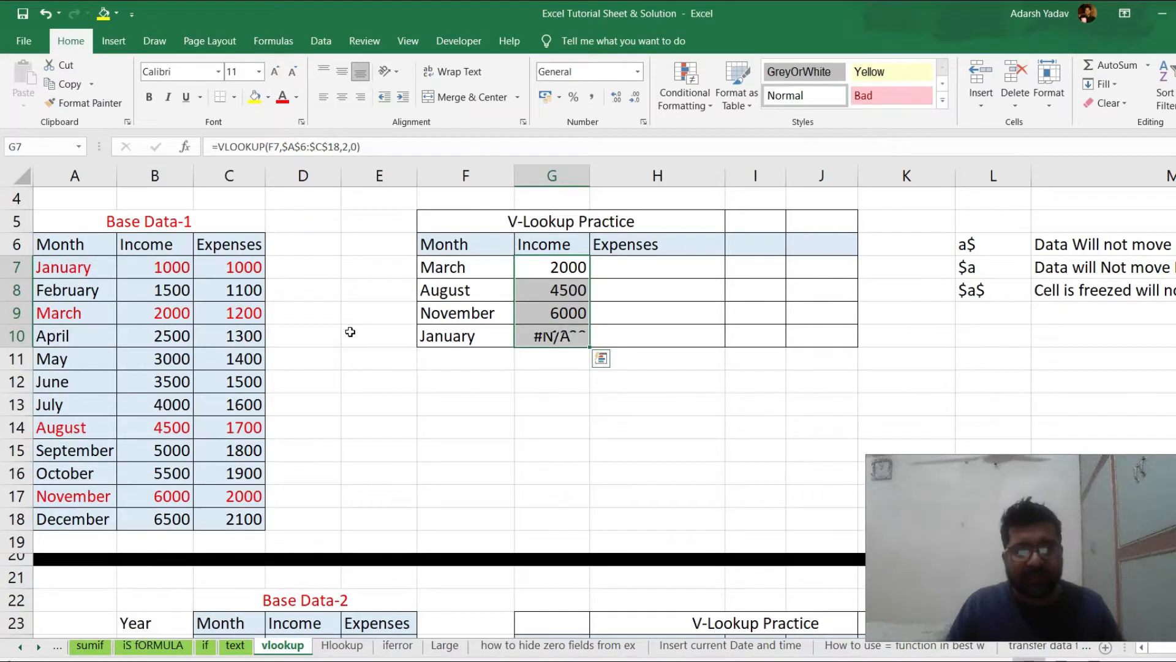
pyautogui.hotkey('ctrl', 'Down')
pyautogui.press('Up')
pyautogui.press('Up')
pyautogui.press('Up')
pyautogui.press('Up')
pyautogui.press('Down')
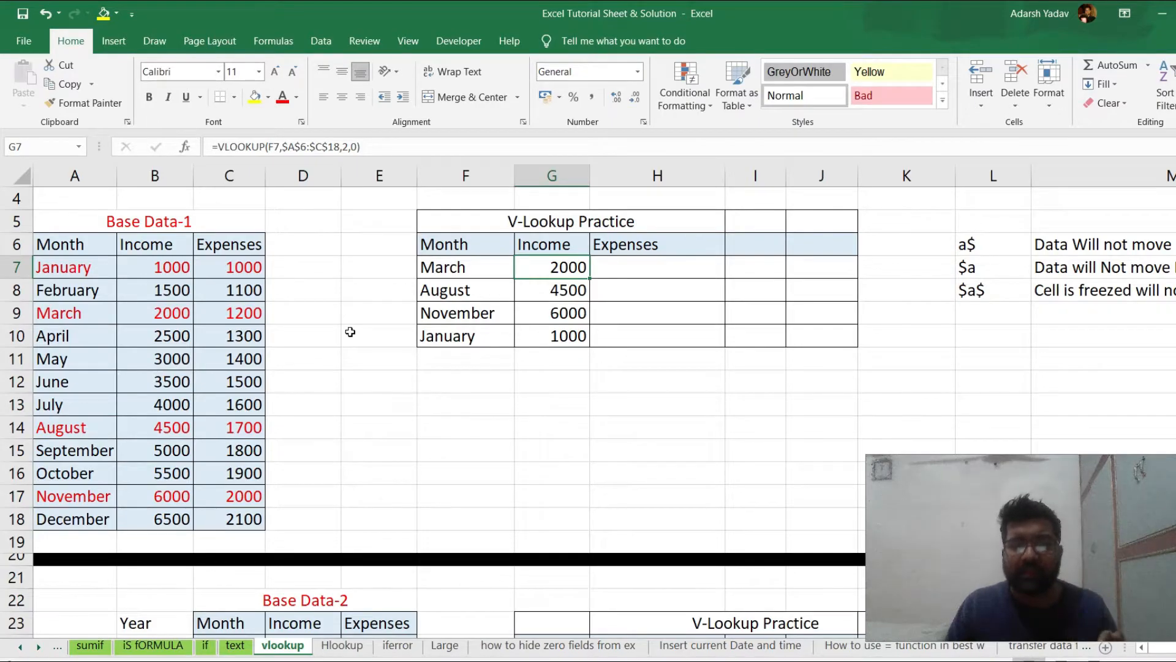
# Try to copy the G7 income formula into H7 and inspect the copied lookup reference
pyautogui.press('Right')
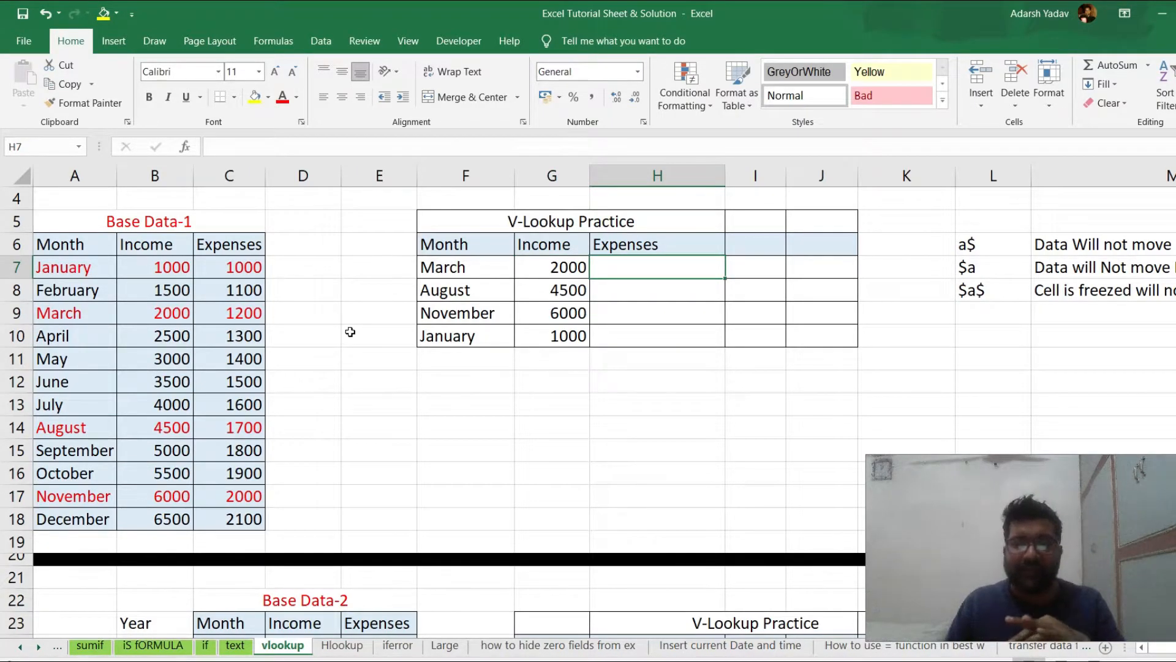
pyautogui.press('Left')
pyautogui.hotkey('ctrl', 'c')
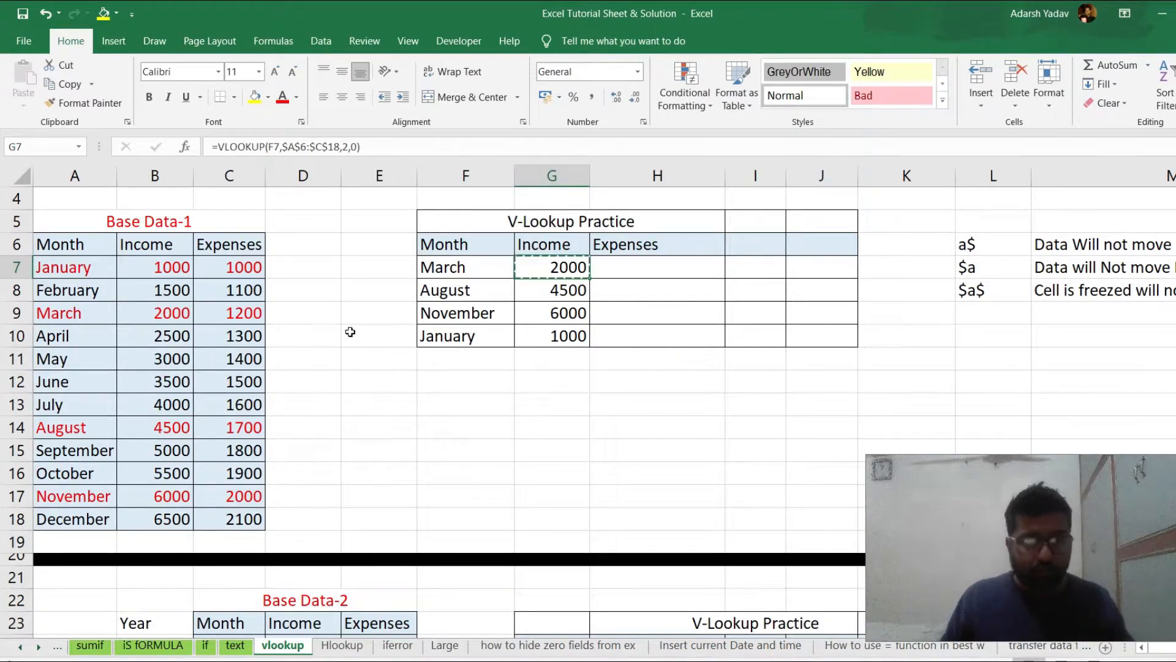
pyautogui.press('Right')
pyautogui.press('Return')
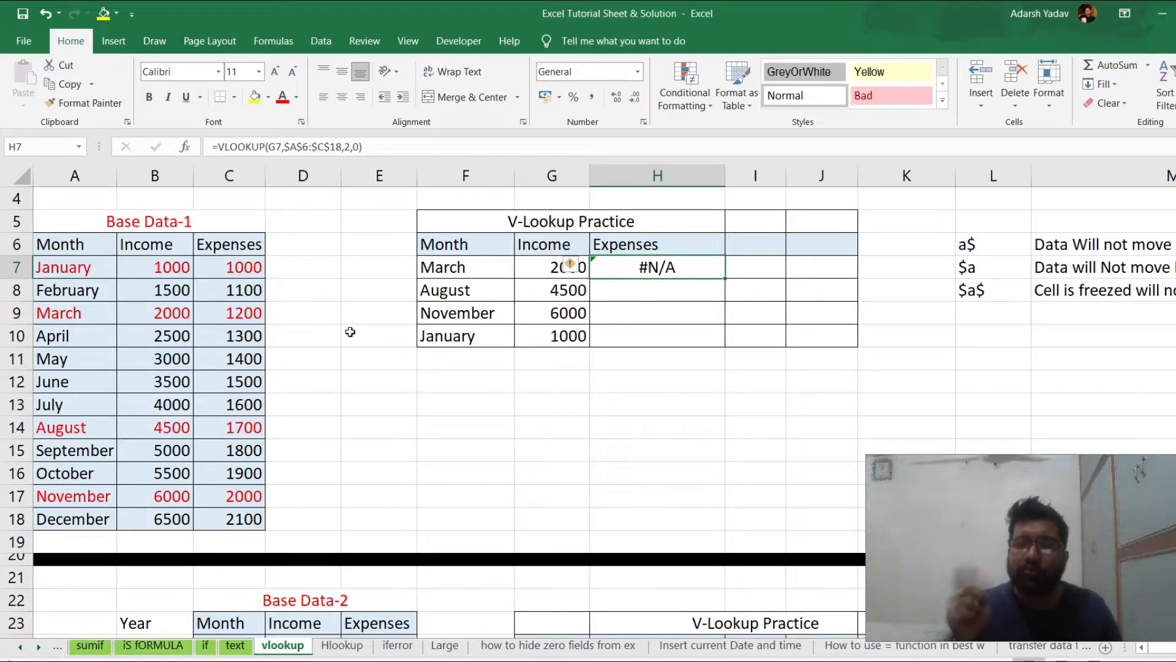
pyautogui.press('F2')
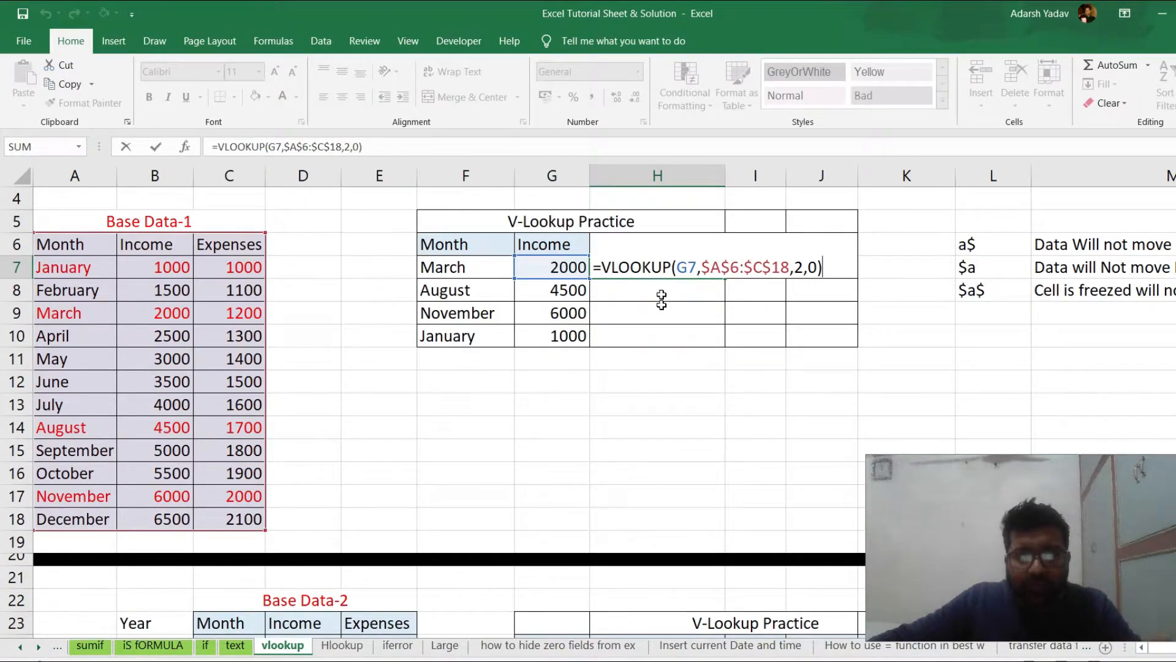
pyautogui.press('Return')
# Lock the column of the lookup value in the G7 formula as $F7, leaving its row relative
pyautogui.doubleClick(543, 267)
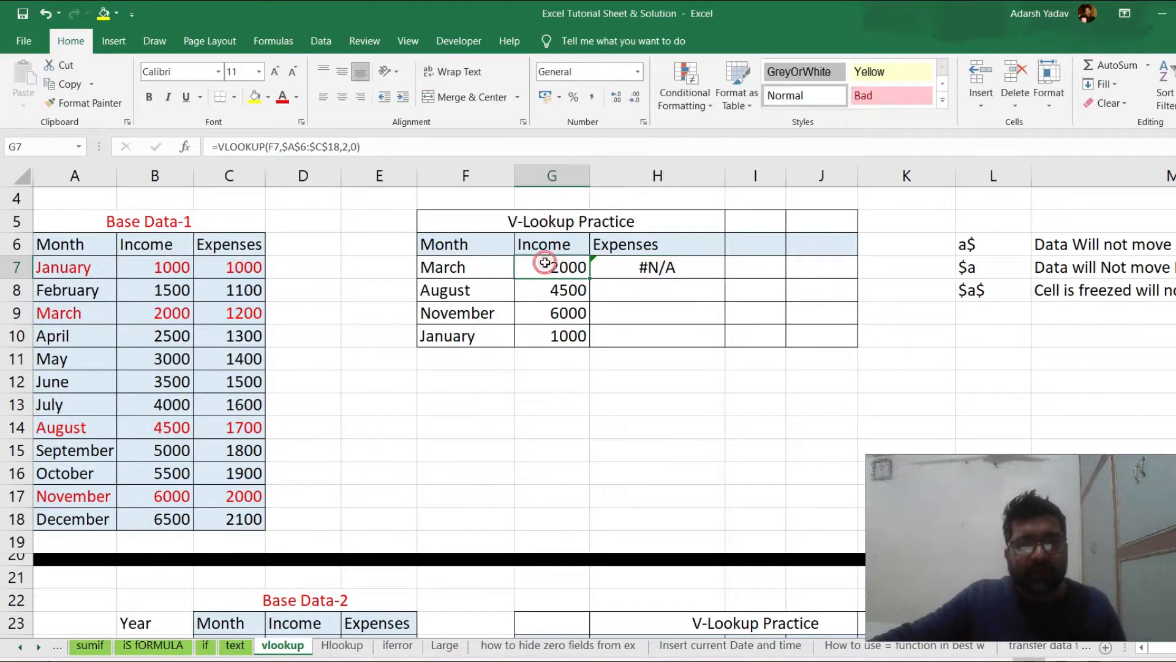
pyautogui.click(601, 268)
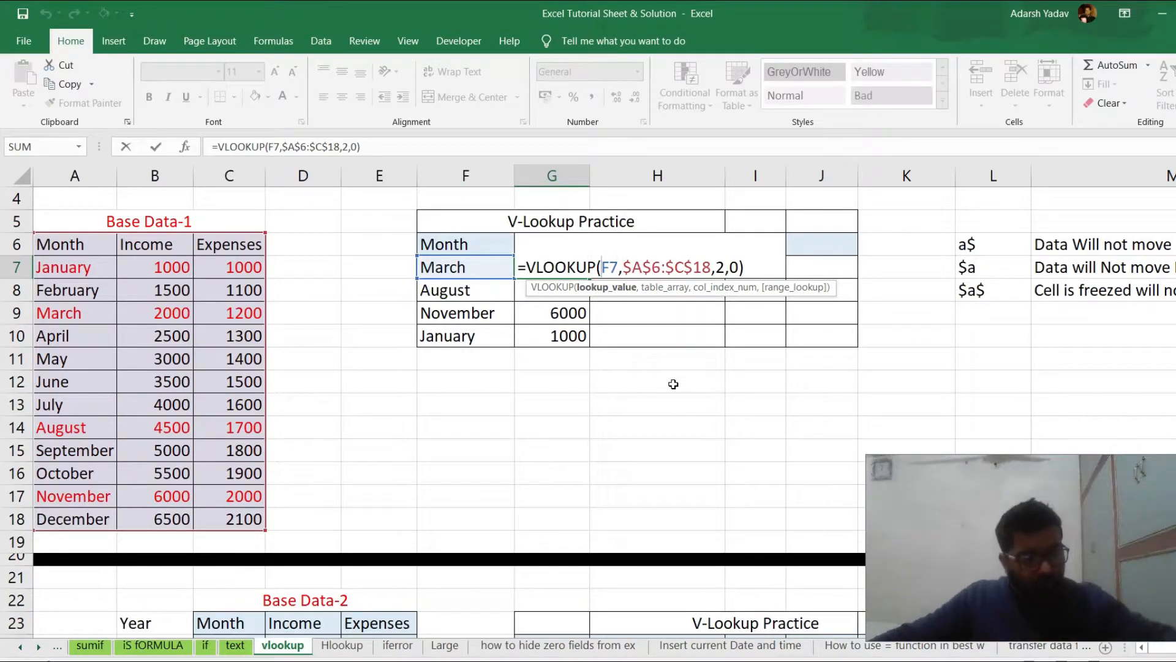
pyautogui.write('$')
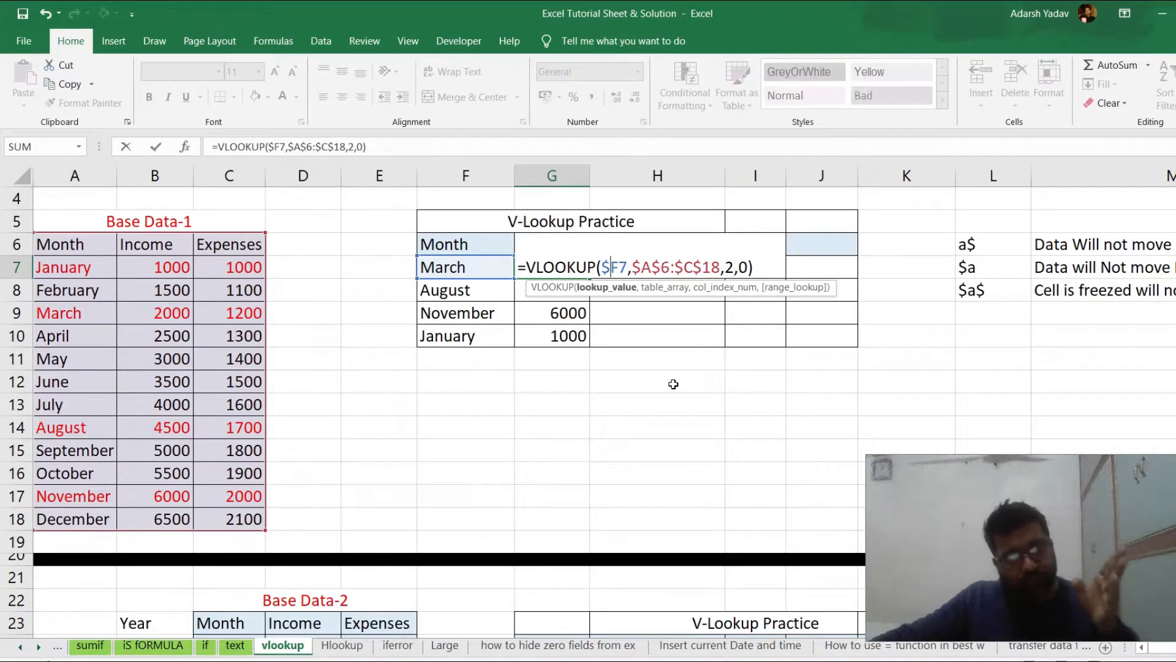
pyautogui.press('Return')
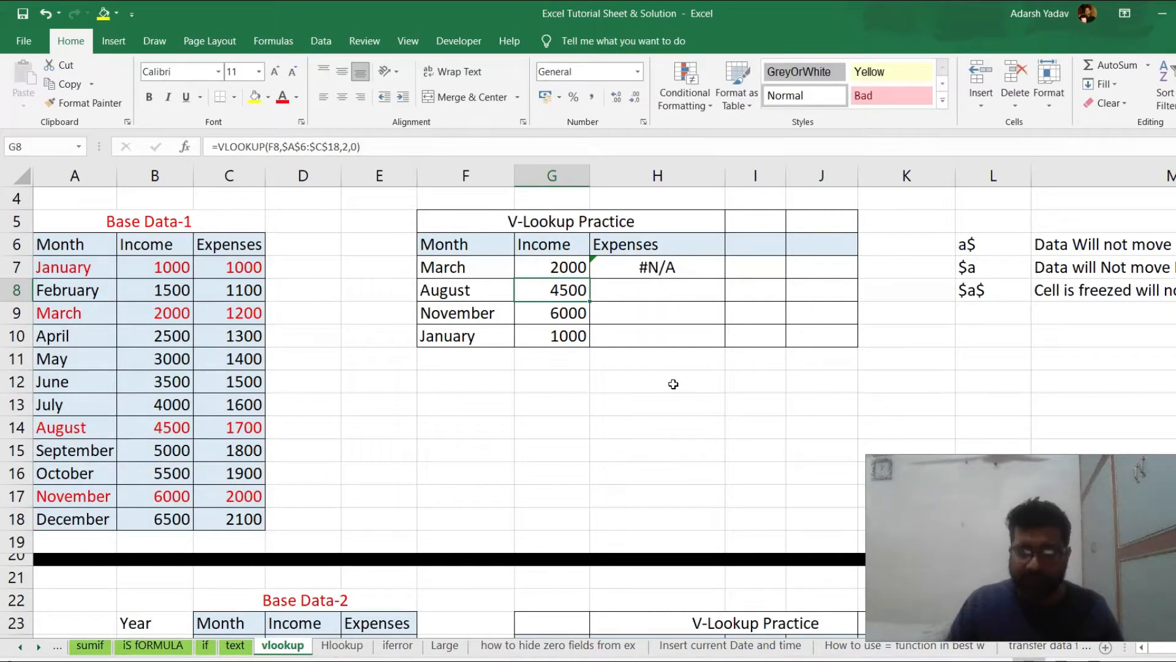
# Copy the updated G7 formula into H7 and check its lookup value and table array
pyautogui.press('Up')
pyautogui.hotkey('ctrl', 'c')
pyautogui.press('Right')
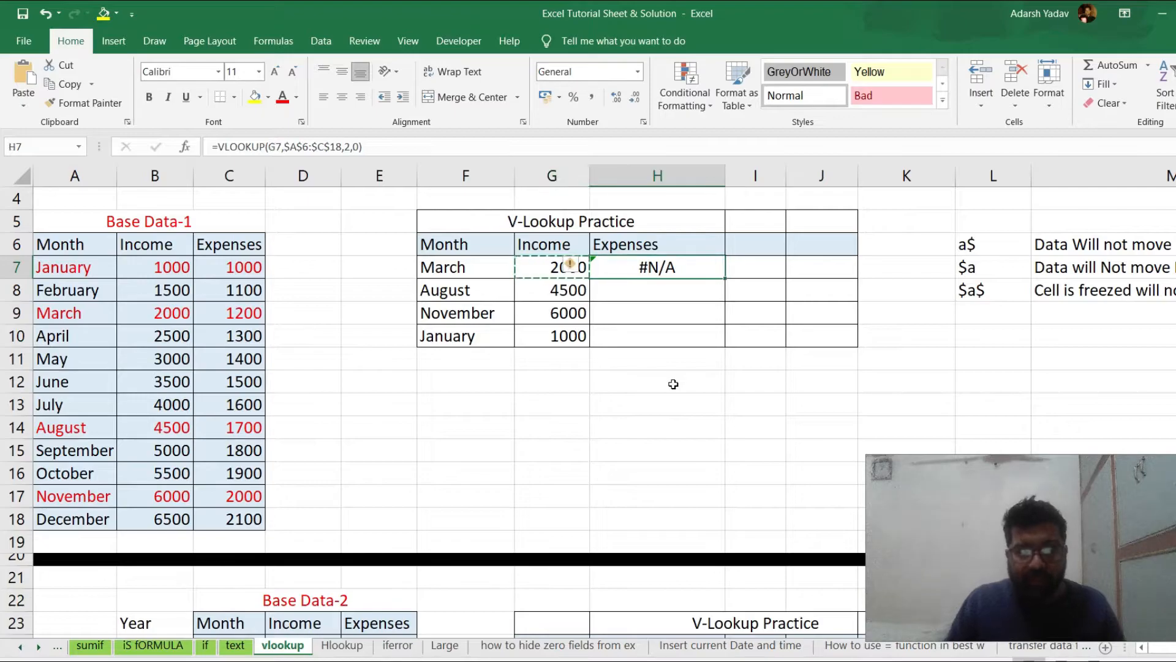
pyautogui.press('Return')
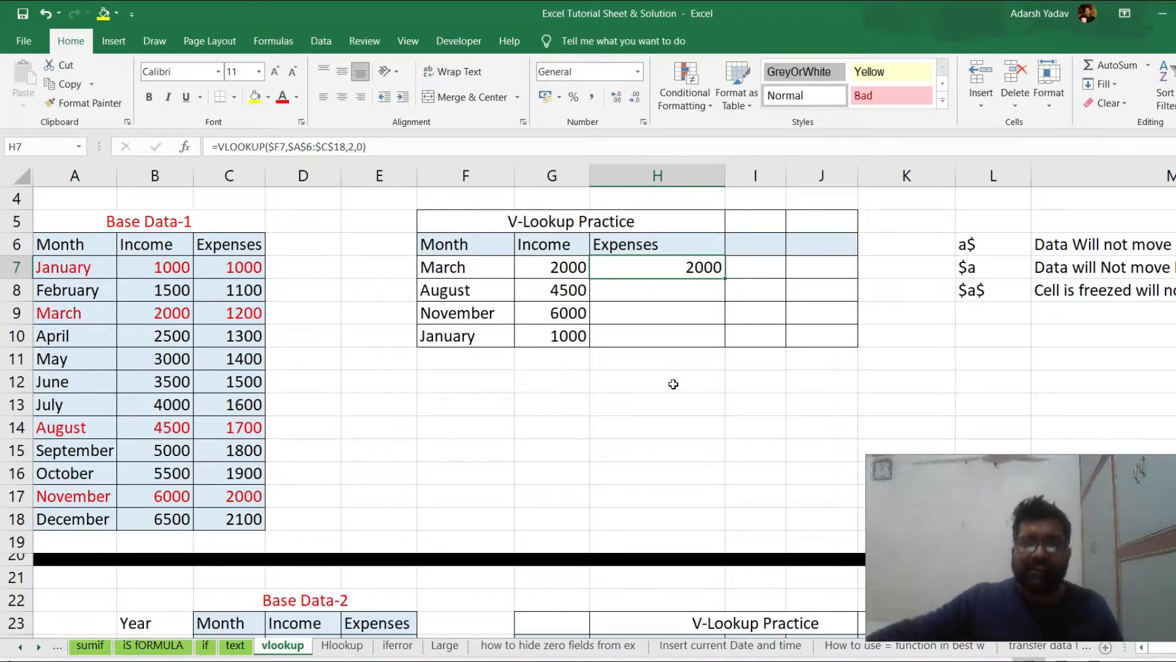
pyautogui.doubleClick(630, 267)
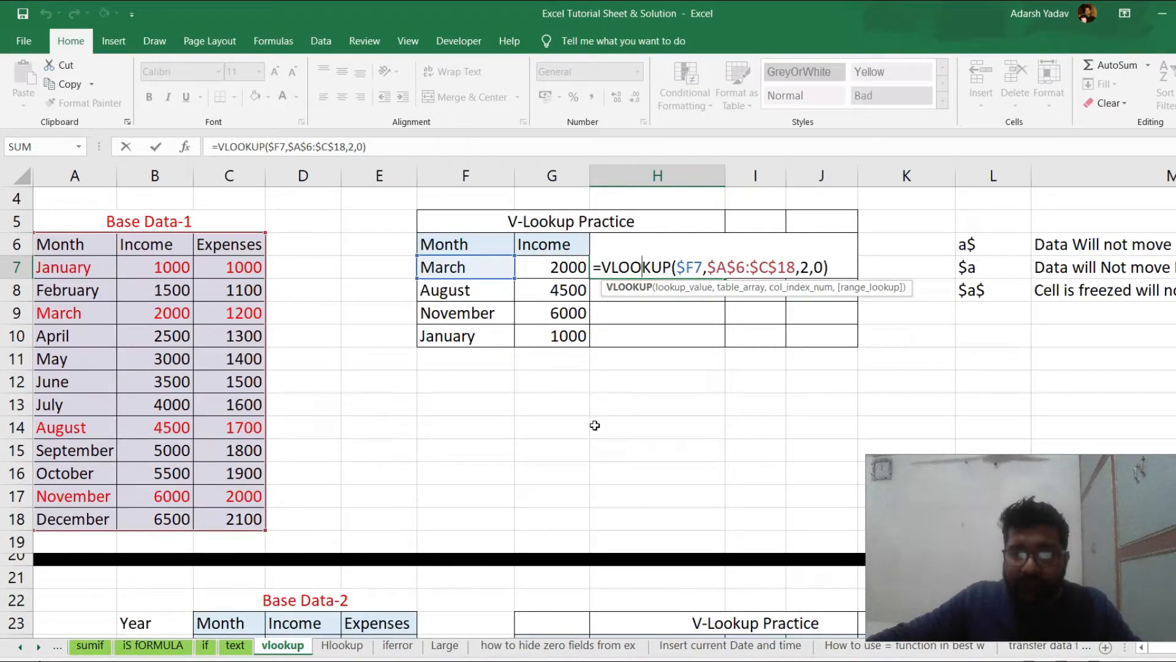
pyautogui.hotkey('ctrl', 'Return')
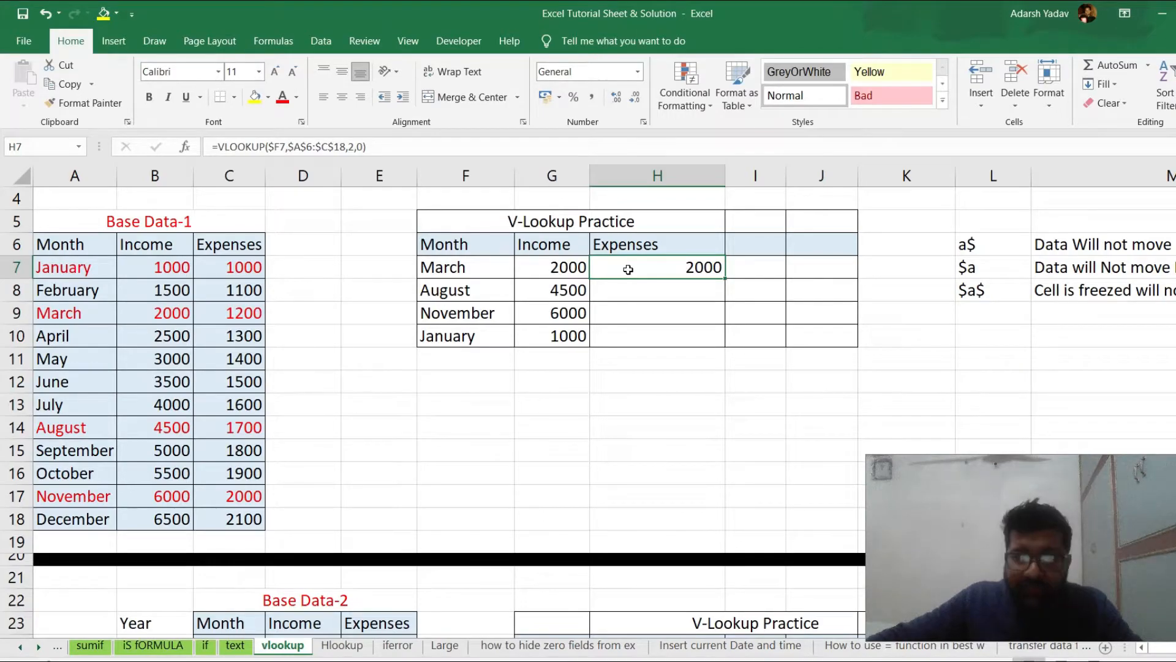
# Compare March's row in Base Data-1 with H7 and set the column index number in the H7 VLOOKUP to 3
pyautogui.click(150, 315)
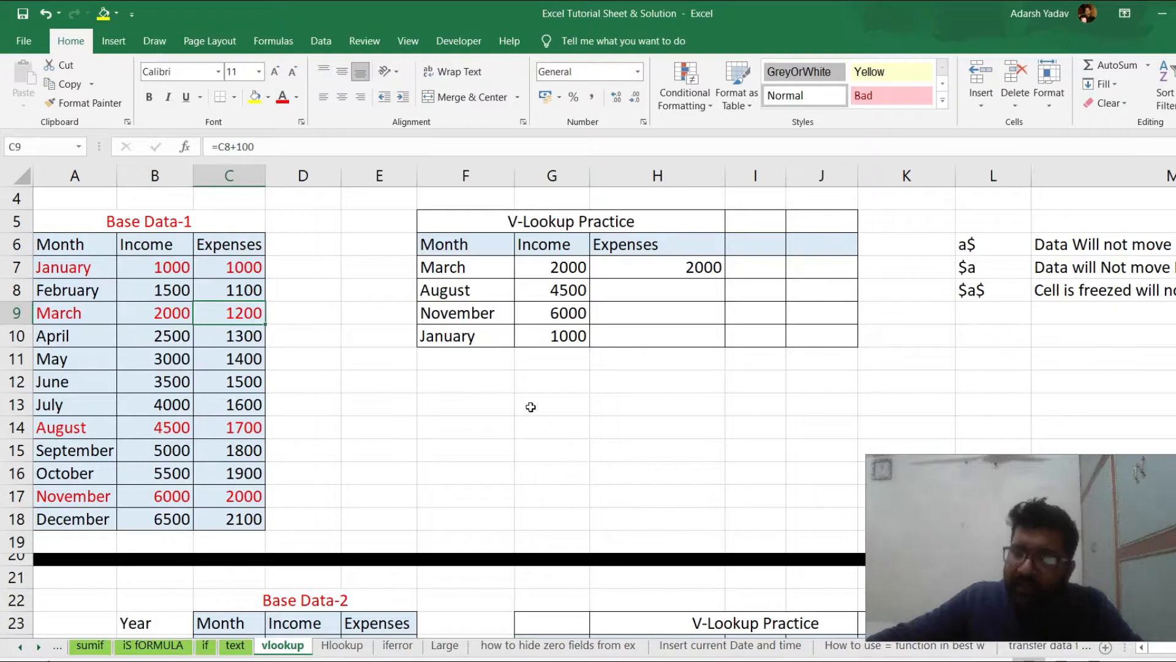
pyautogui.click(622, 270)
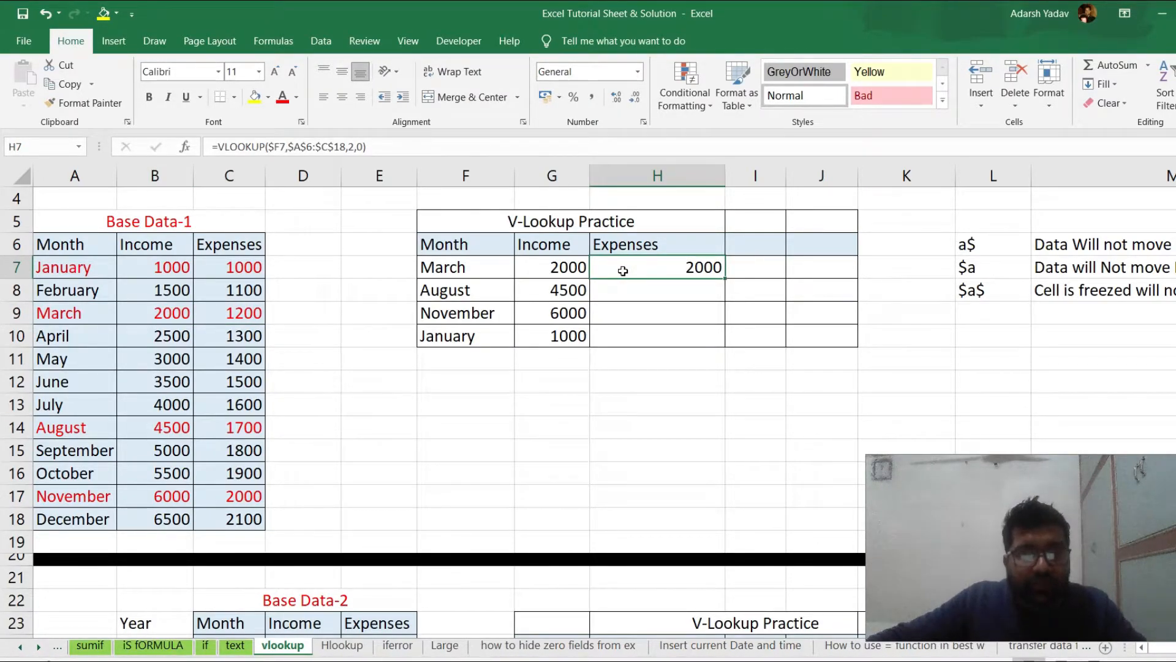
pyautogui.doubleClick(623, 271)
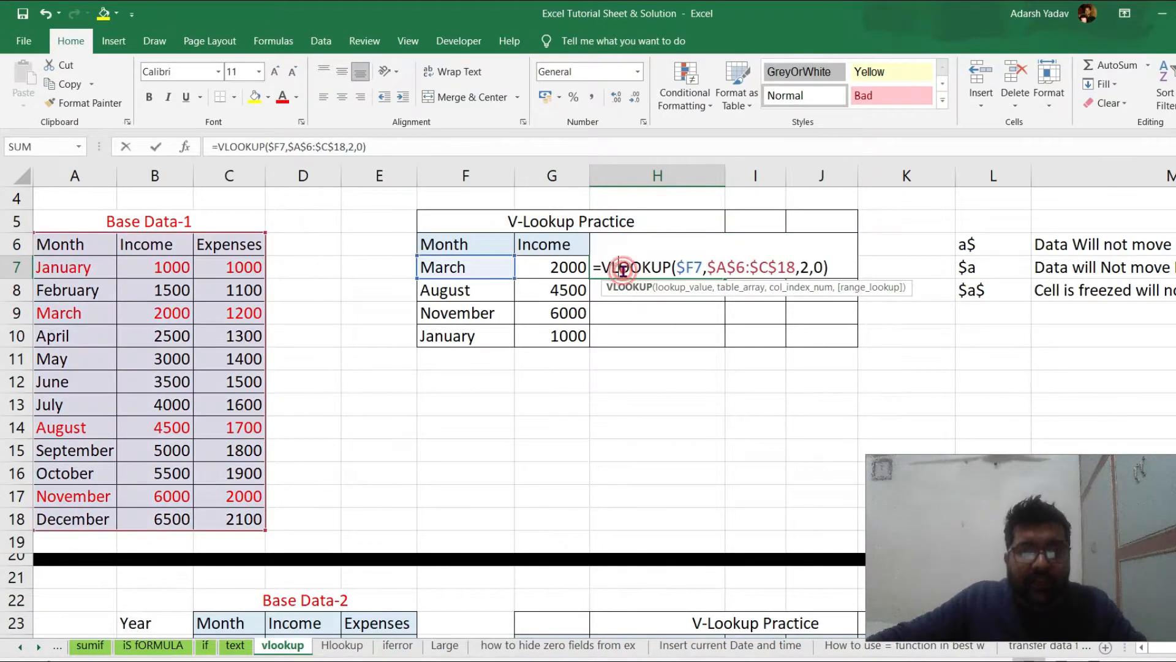
pyautogui.click(808, 267)
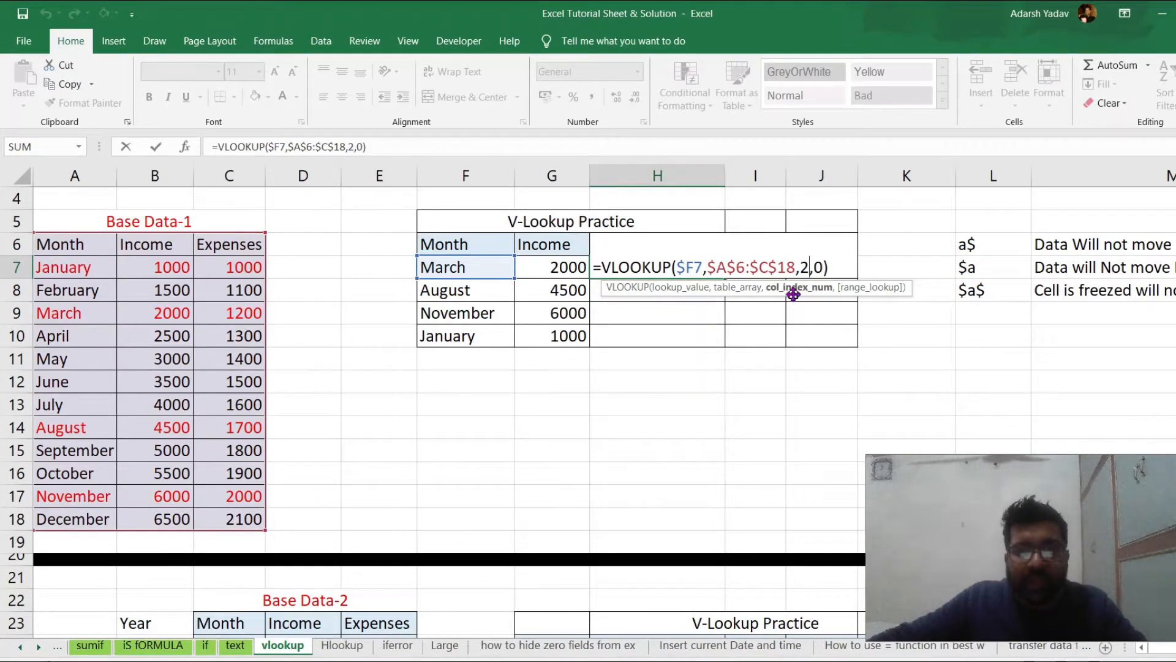
pyautogui.press('BackSpace')
pyautogui.write('3')
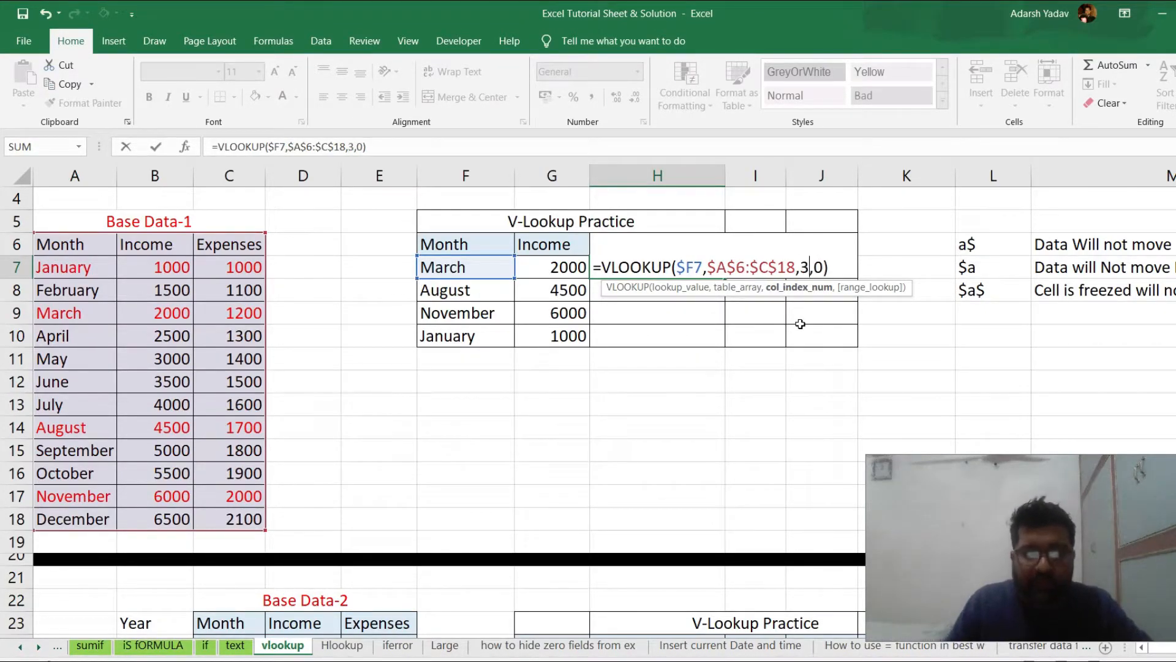
pyautogui.press('Return')
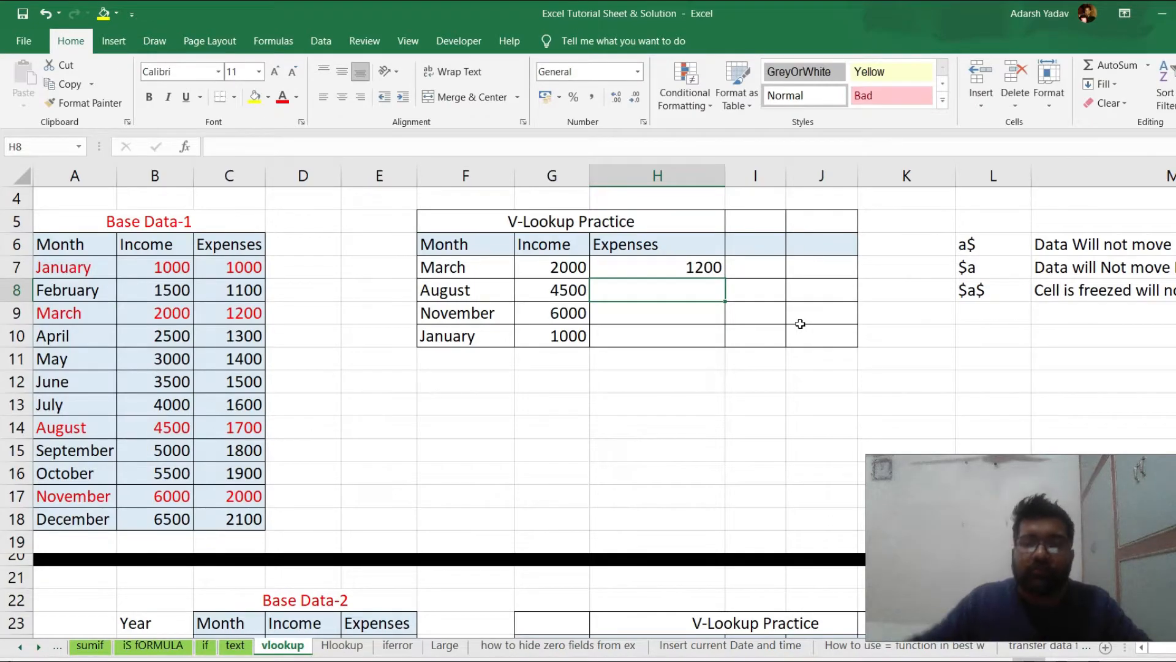
# Number the Base Data-1 columns by entering 1, 2 and 3 in A4:C4, and review the numbers
pyautogui.click(86, 202)
pyautogui.write('1')
pyautogui.press('Tab')
pyautogui.write('2')
pyautogui.press('Tab')
pyautogui.write('3')
pyautogui.press('Tab')
pyautogui.click(86, 202)
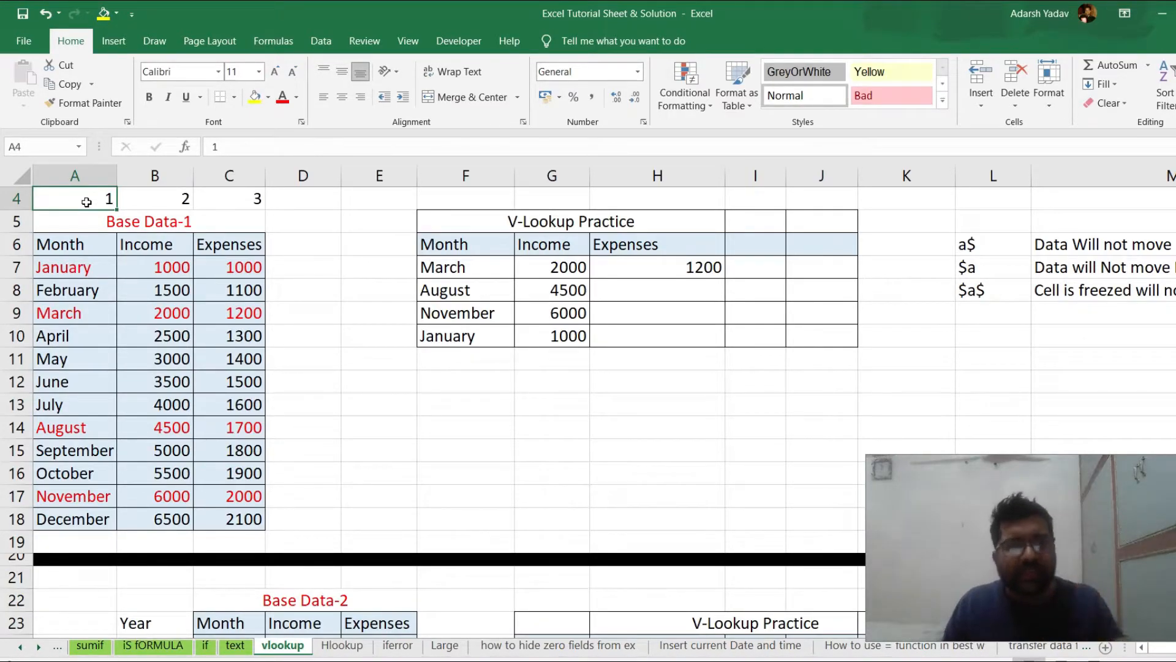
pyautogui.scroll(1, 87, 203)
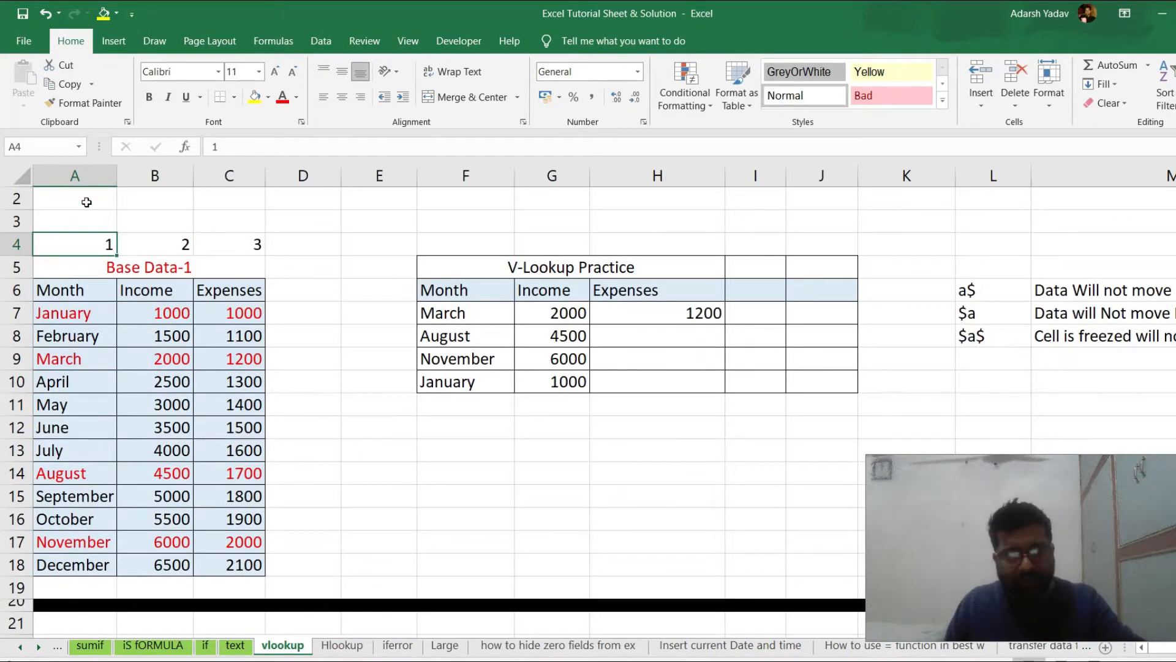
pyautogui.press('Right')
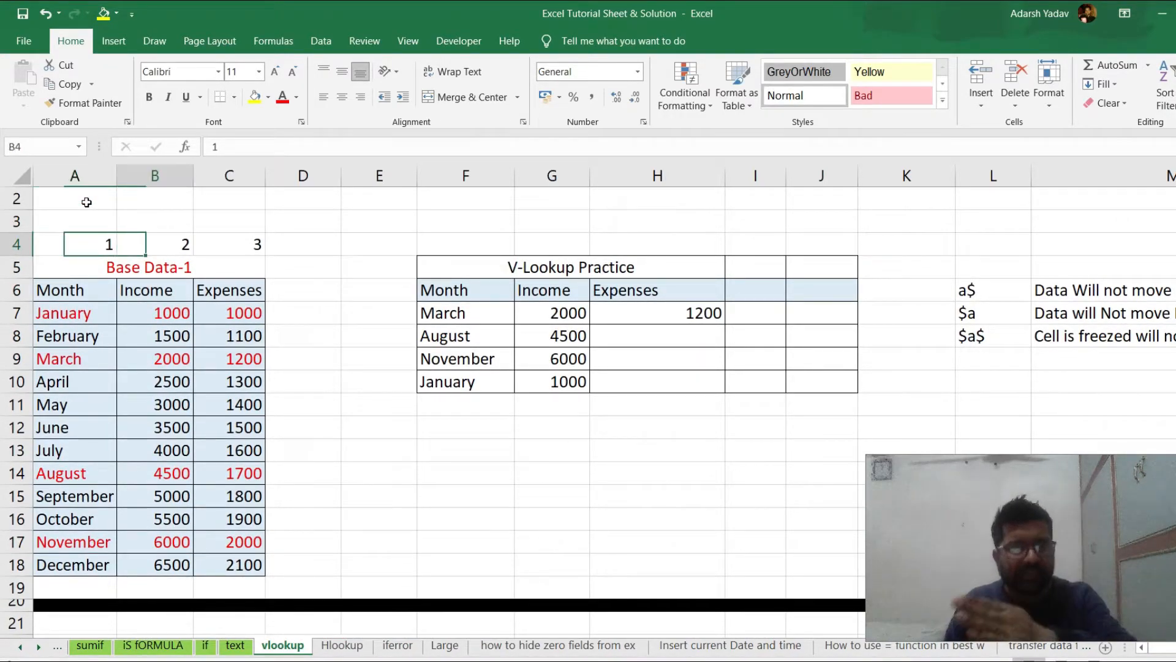
pyautogui.press('Right')
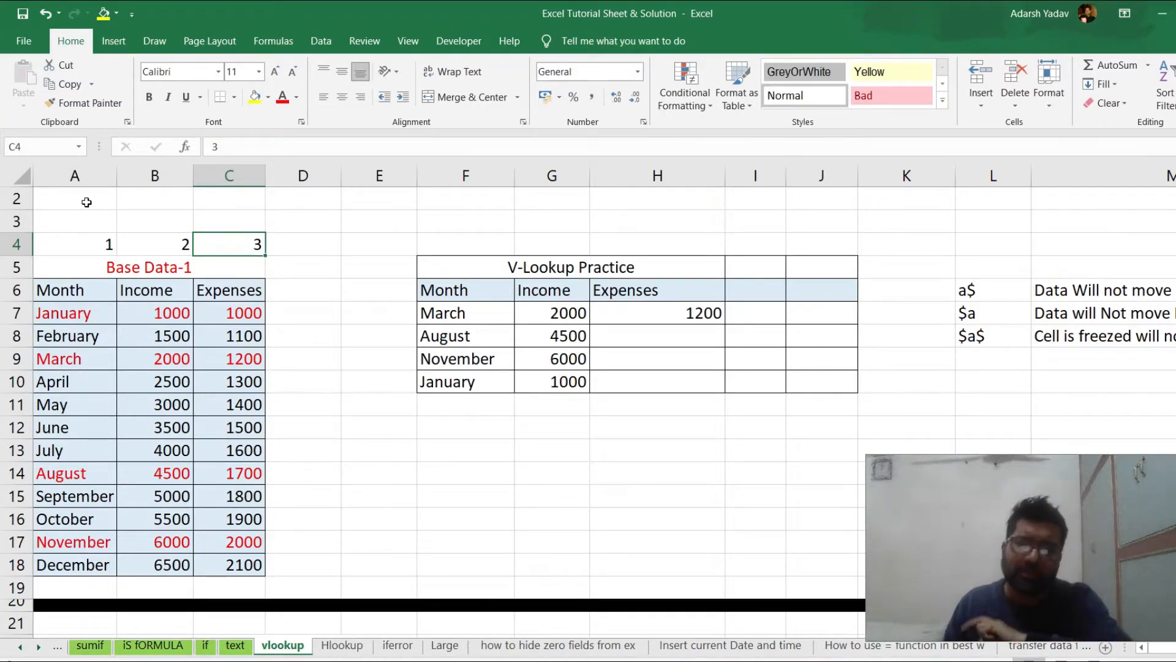
# Fill the expenses VLOOKUP from H7 down through H10 and review the filled range
pyautogui.press('Down')
pyautogui.press('Down')
pyautogui.press('Right')
pyautogui.press('Right')
pyautogui.press('Right')
pyautogui.press('Right')
pyautogui.press('Right')
pyautogui.press('Down')
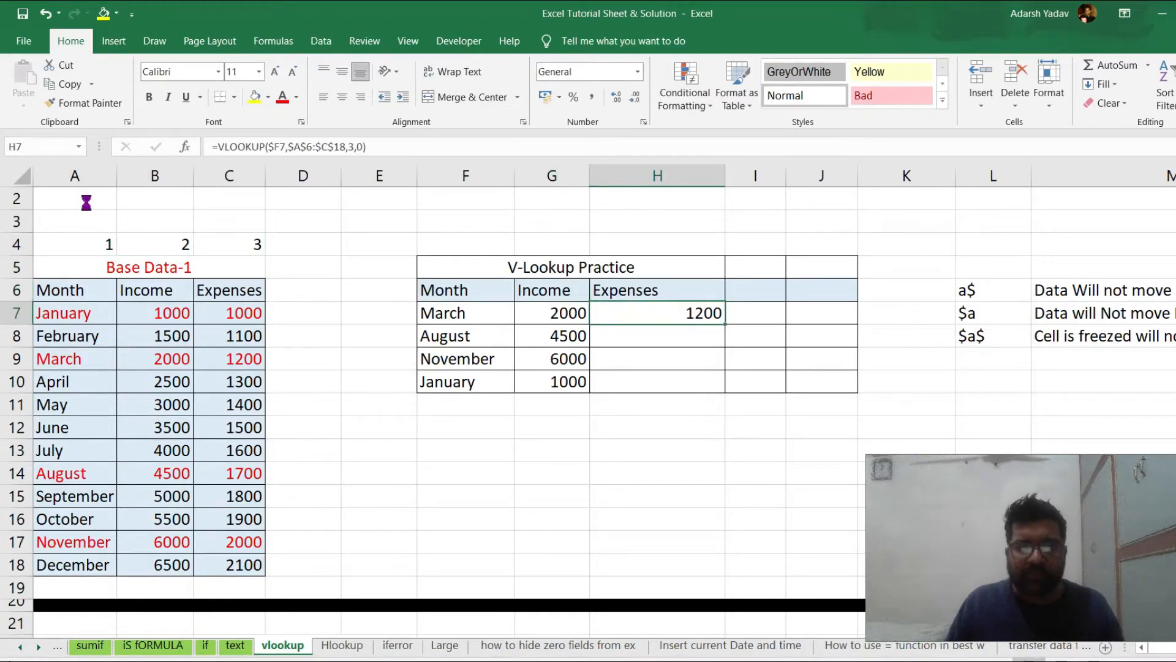
pyautogui.hotkey('shift', 'Down')
pyautogui.hotkey('shift', 'Down')
pyautogui.hotkey('shift', 'Down')
pyautogui.hotkey('ctrl', 'd')
pyautogui.press('Down')
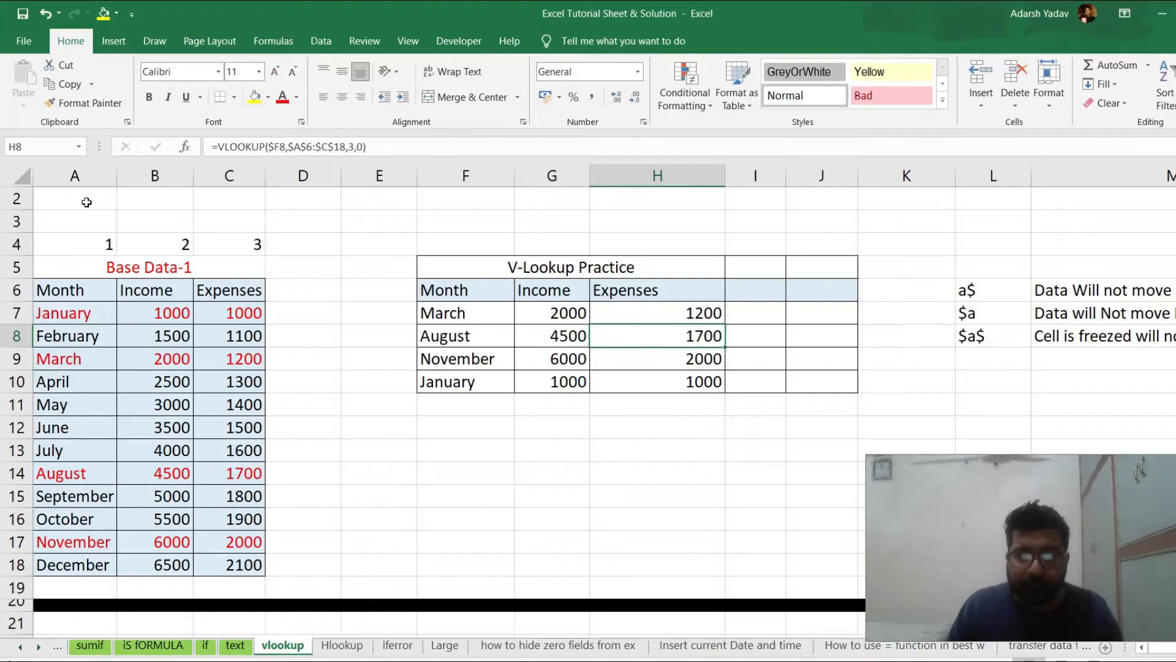
pyautogui.press('Up')
pyautogui.press('Up')
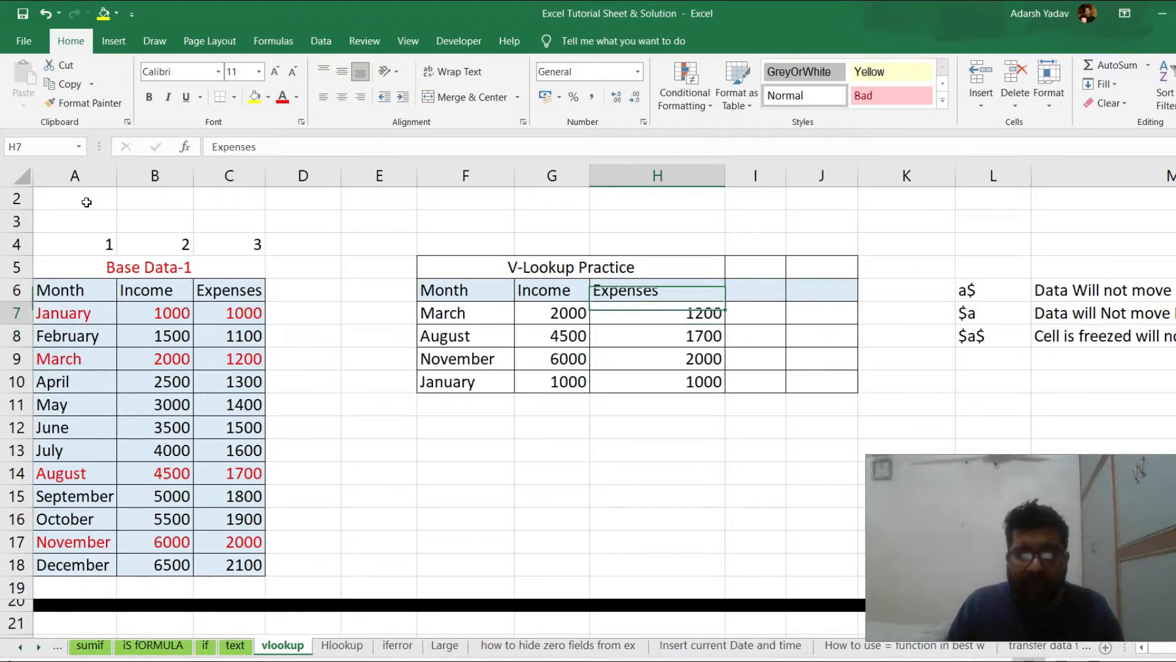
pyautogui.press('Down')
pyautogui.hotkey('shift', 'Down')
pyautogui.hotkey('shift', 'Down')
pyautogui.hotkey('shift', 'Down')
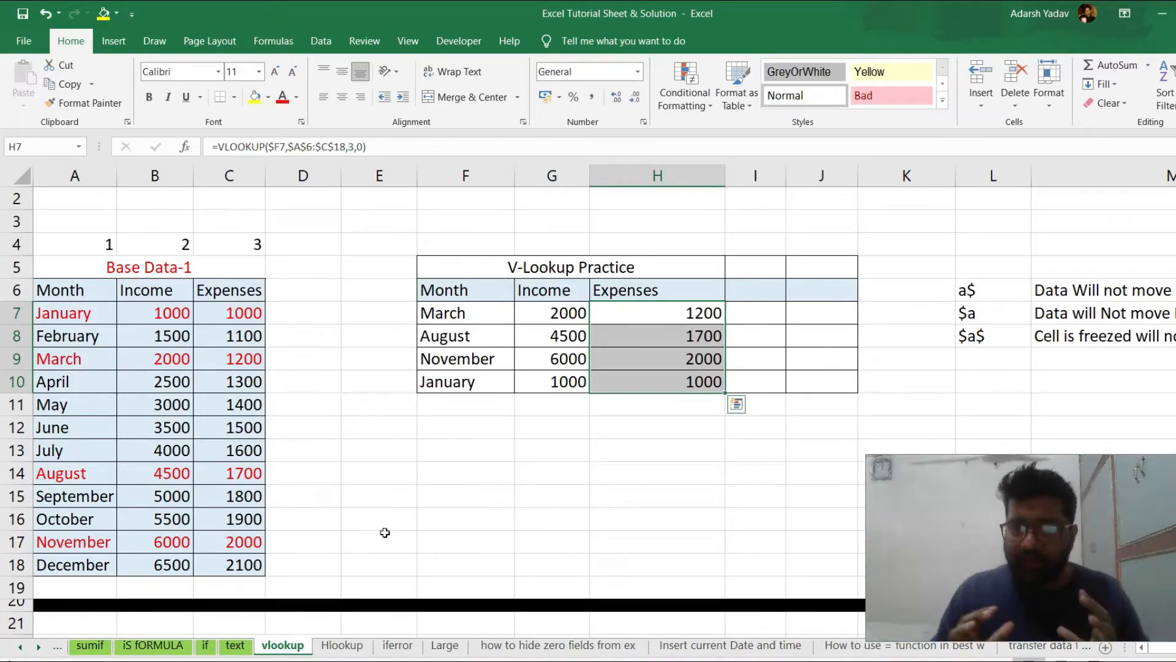
pyautogui.click(578, 431)
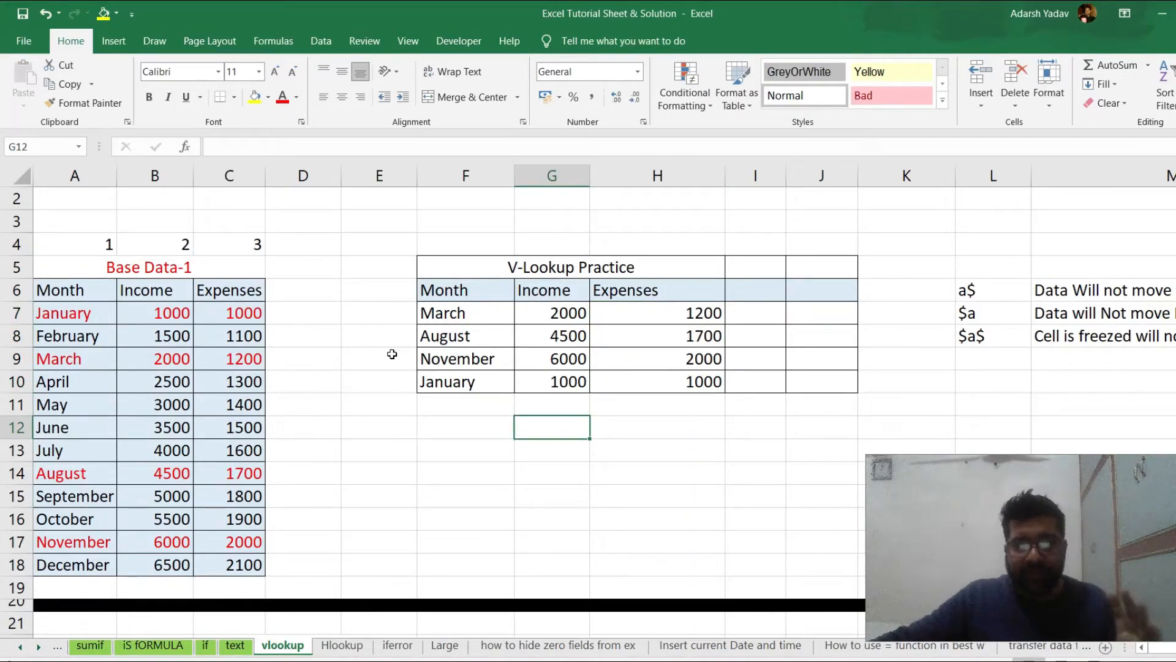
# Examine the notes in L6:M8 explaining the a$, $a and $a$ reference types
pyautogui.scroll(-6, 392, 354)
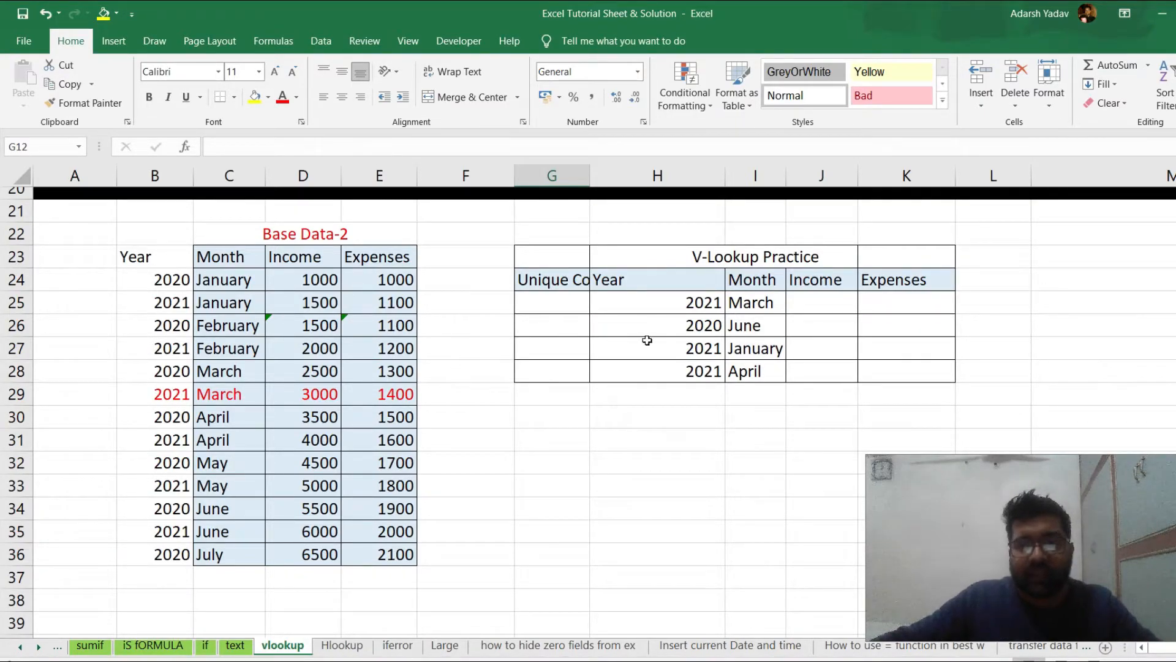
pyautogui.scroll(5, 647, 340)
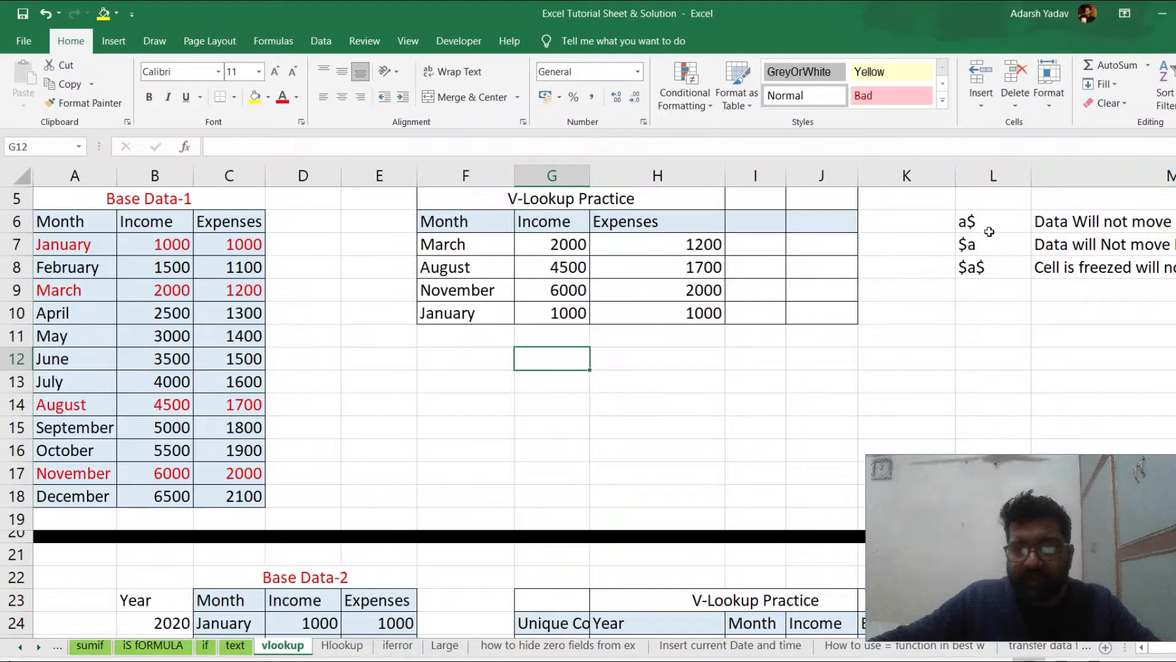
pyautogui.click(990, 232)
pyautogui.press('Right')
pyautogui.press('Right')
pyautogui.press('Right')
pyautogui.press('Right')
pyautogui.press('Left')
pyautogui.press('Left')
pyautogui.press('Left')
pyautogui.press('Left')
pyautogui.press('Left')
pyautogui.press('Right')
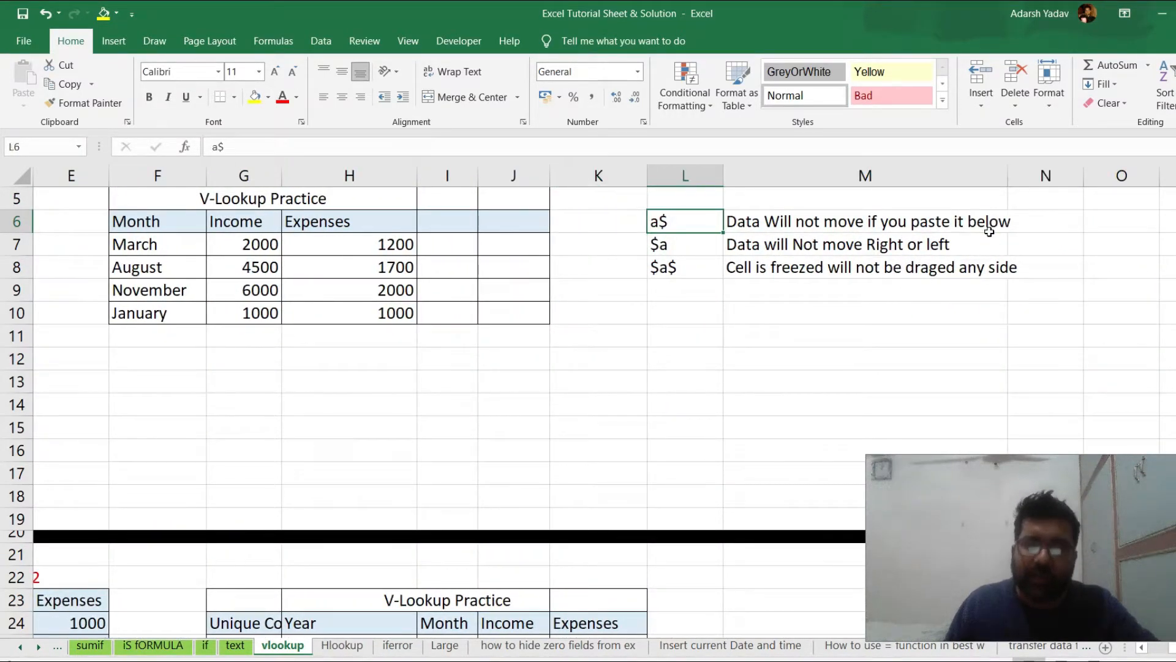
pyautogui.press('Right')
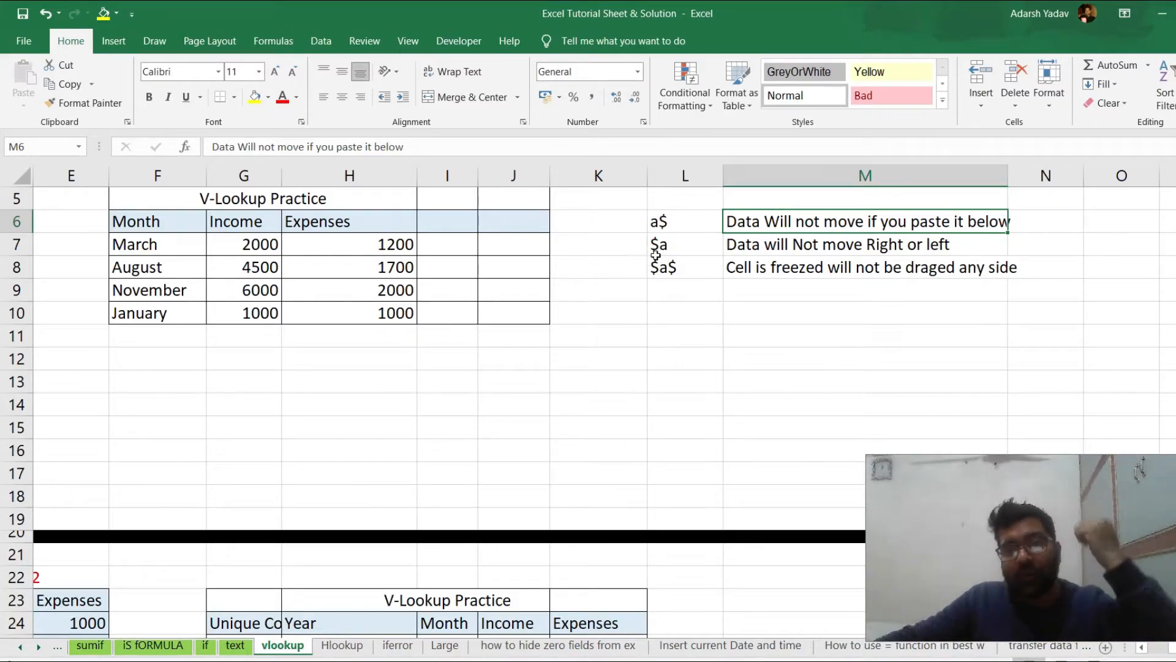
pyautogui.doubleClick(675, 244)
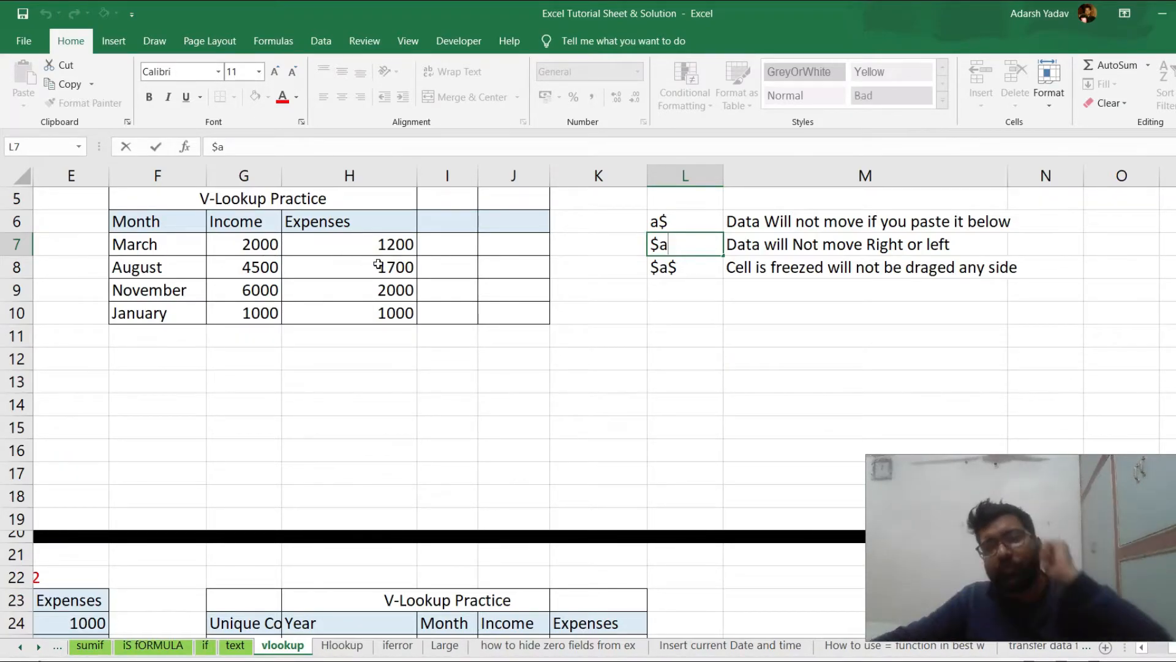
pyautogui.doubleClick(693, 271)
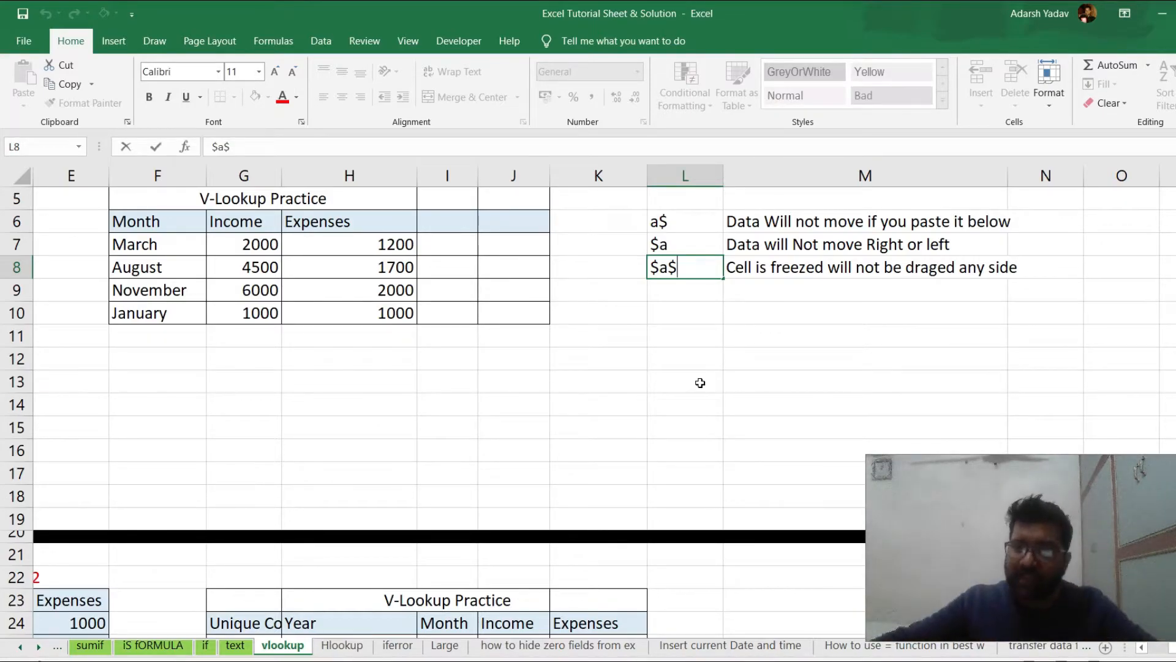
# Examine the year, month, income and expenses entries in Base Data-2, focusing on the January and February rows
pyautogui.click(592, 403)
pyautogui.scroll(-4, 591, 404)
pyautogui.scroll(-1, 308, 468)
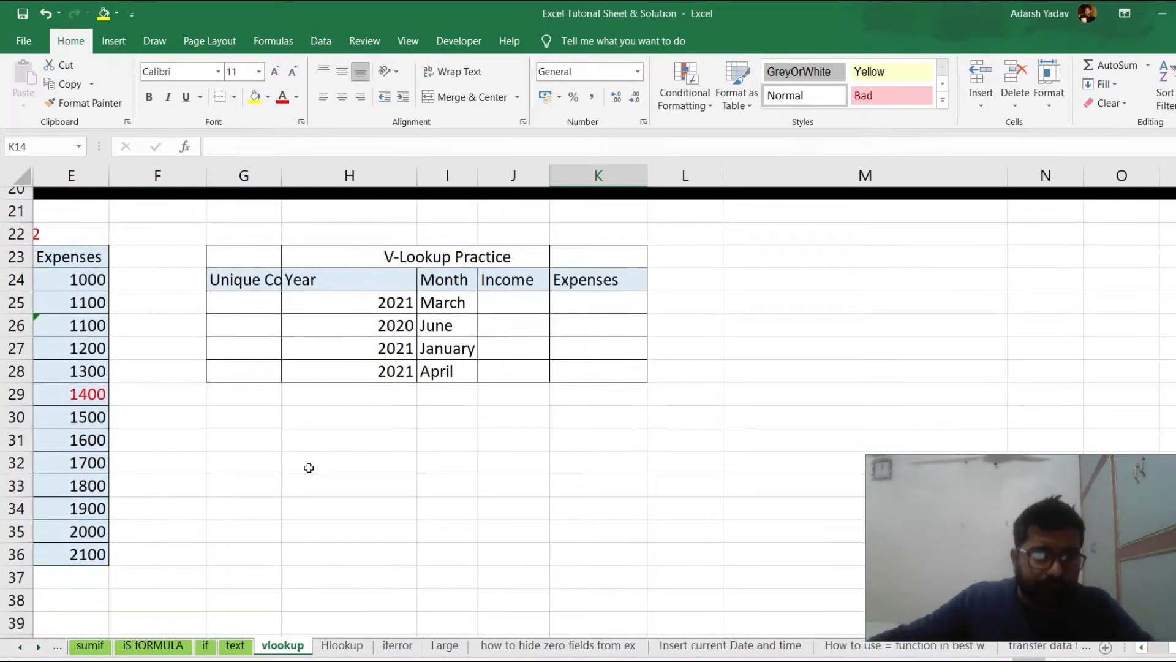
pyautogui.click(309, 468)
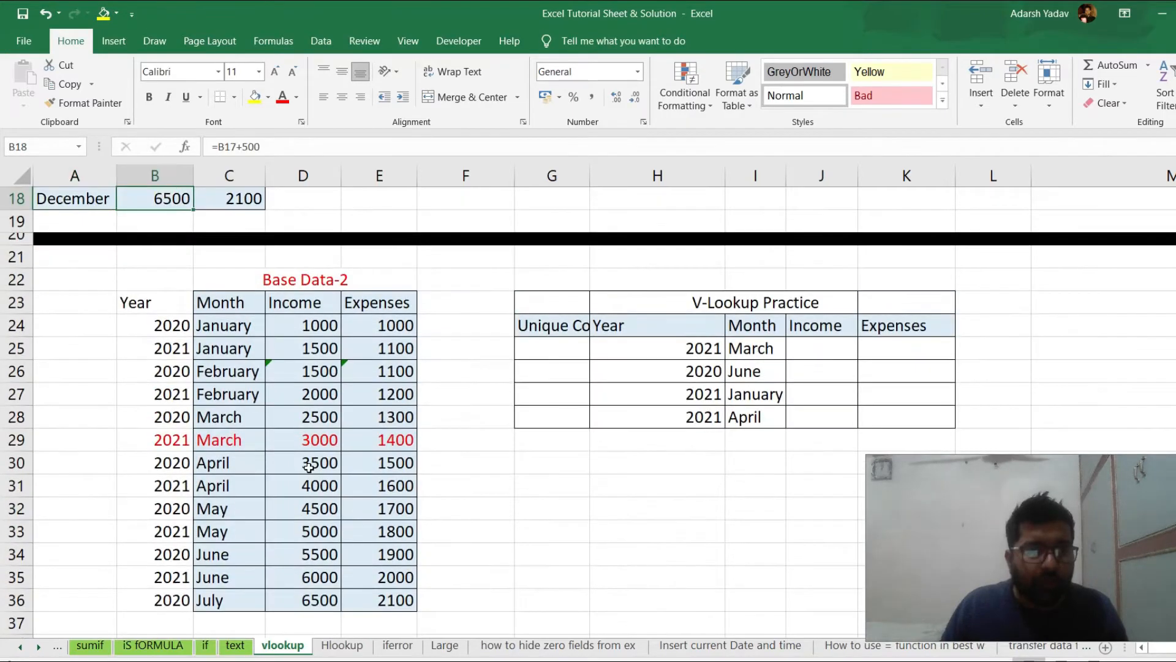
pyautogui.press('Down')
pyautogui.press('Down')
pyautogui.press('Down')
pyautogui.press('Down')
pyautogui.press('Down')
pyautogui.press('Down')
pyautogui.press('Down')
pyautogui.press('Right')
pyautogui.press('Left')
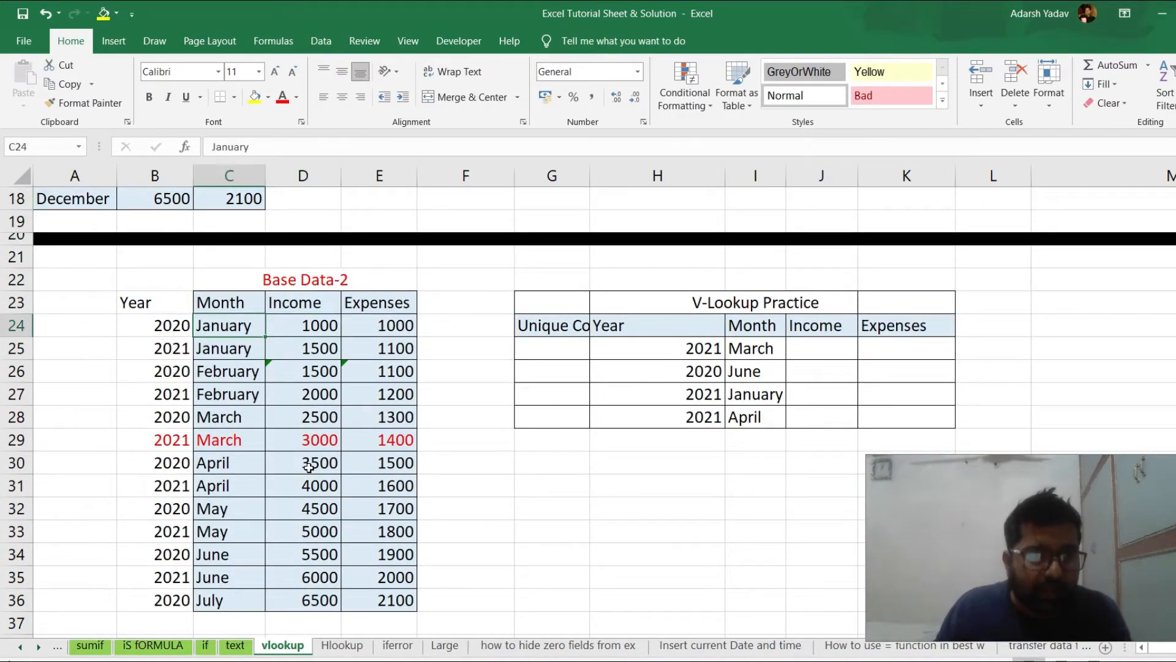
pyautogui.hotkey('shift', 'Down')
pyautogui.press('Down')
pyautogui.press('Down')
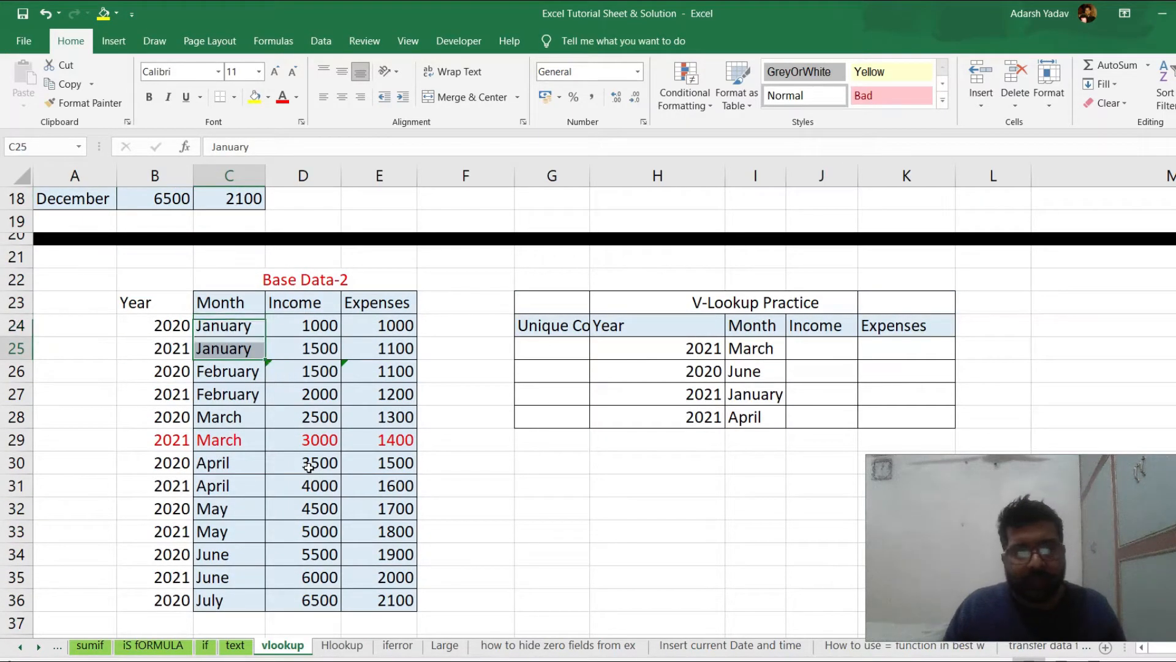
pyautogui.hotkey('shift', 'Down')
pyautogui.hotkey('shift', 'Down')
pyautogui.press('Up')
pyautogui.press('Up')
pyautogui.press('Right')
pyautogui.press('Right')
pyautogui.press('Right')
pyautogui.press('Right')
pyautogui.press('Right')
pyautogui.press('Right')
pyautogui.press('Right')
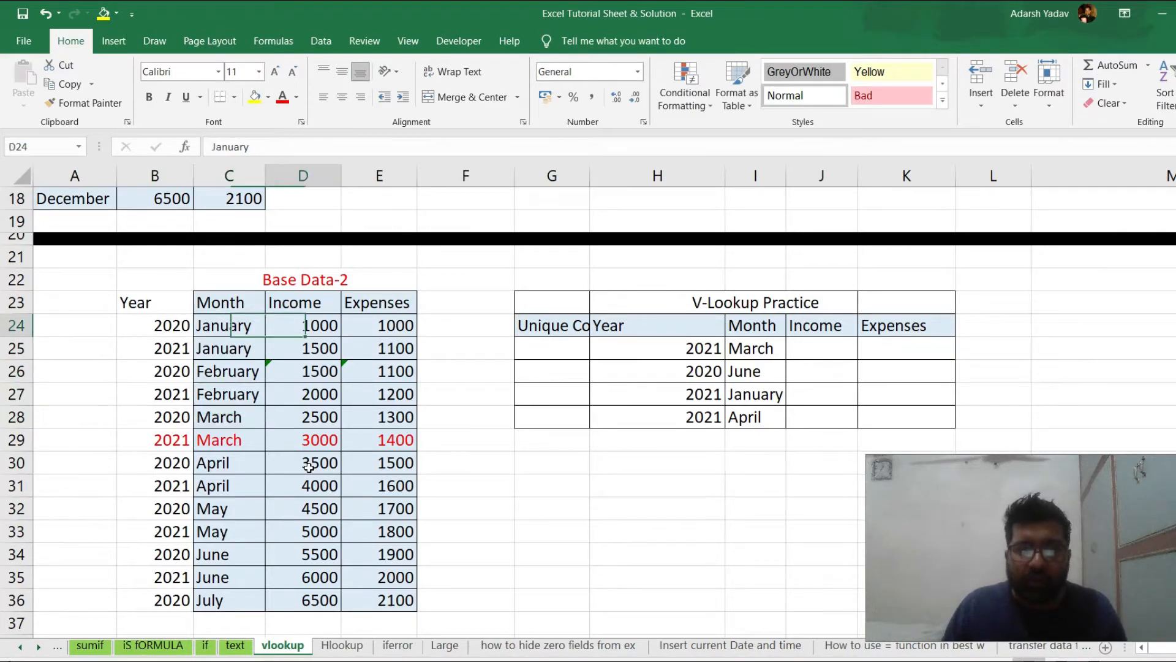
# Review the months listed in I25:I28 of the second V-Lookup Practice table
pyautogui.press('Down')
pyautogui.press('Left')
pyautogui.press('Down')
pyautogui.press('Down')
pyautogui.press('Down')
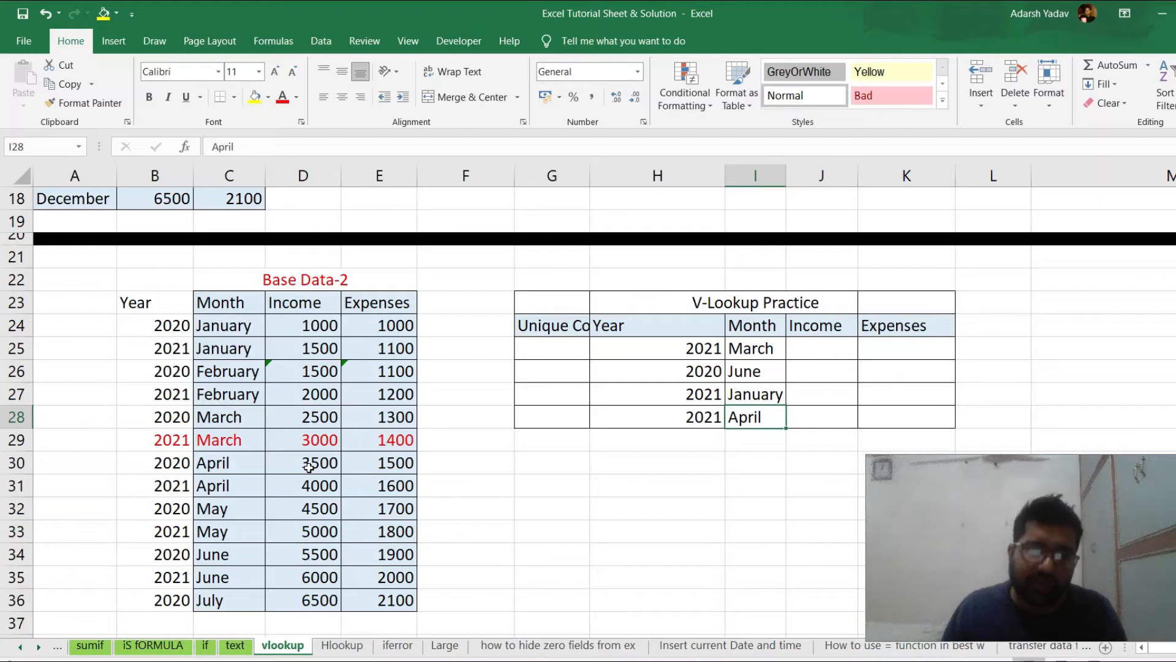
pyautogui.press('Up')
pyautogui.press('Up')
pyautogui.press('Up')
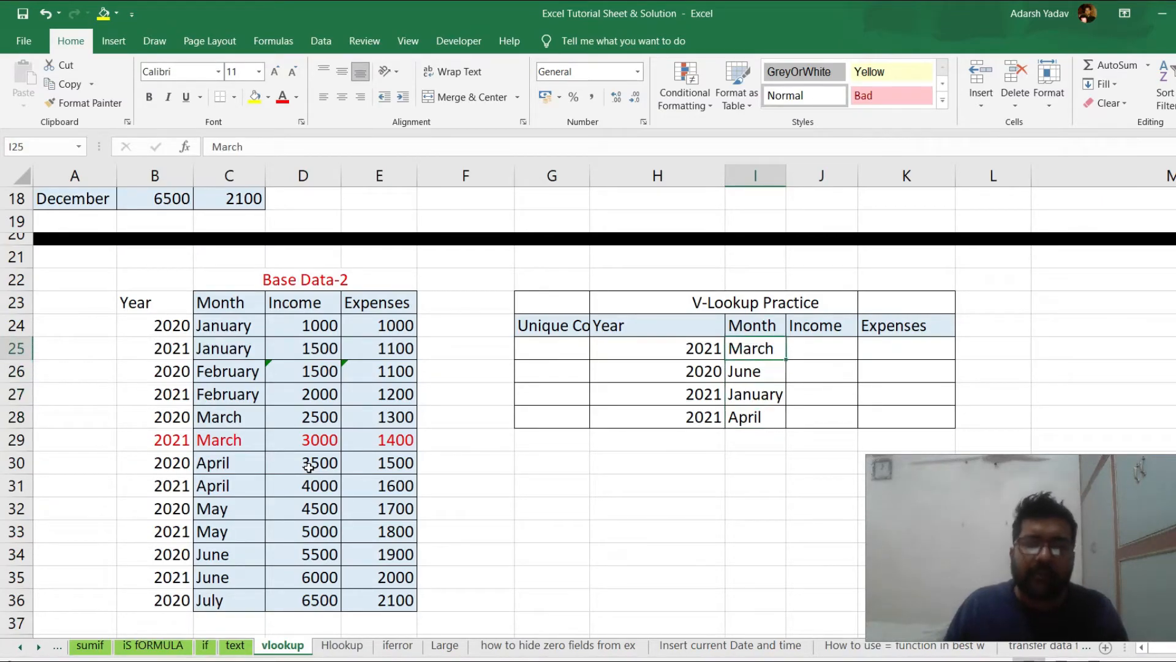
# Compare the two March rows in C28:E29 with the year requested in H25 and the Base Data-2 Year column
pyautogui.moveTo(212, 415); pyautogui.dragTo(368, 439)
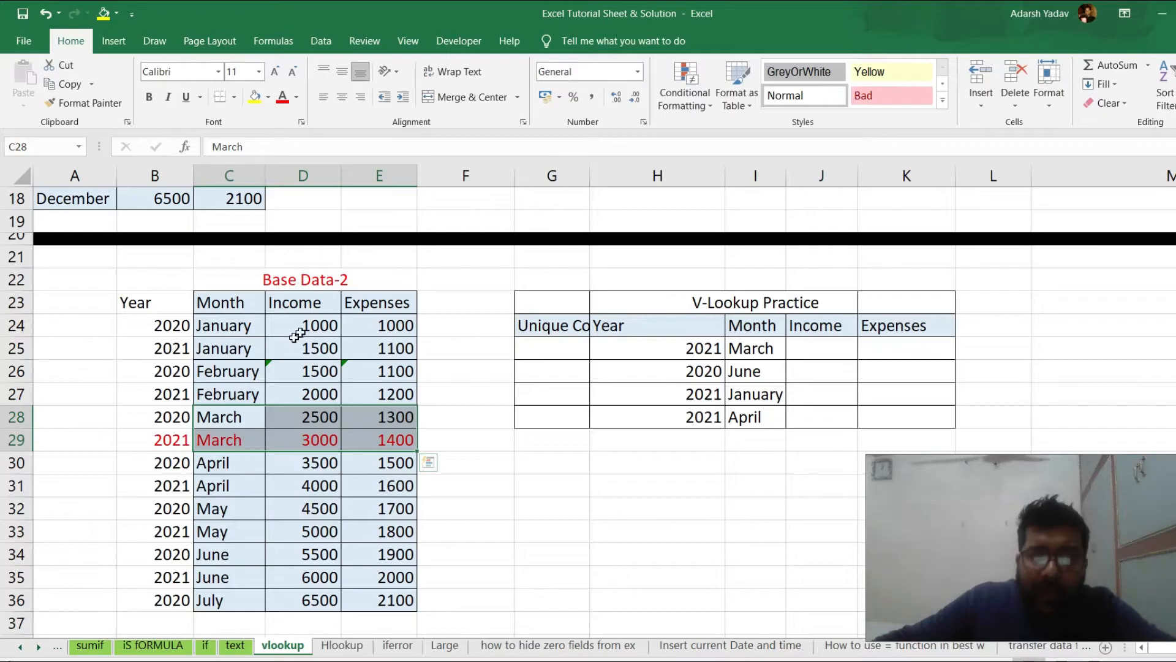
pyautogui.click(835, 350)
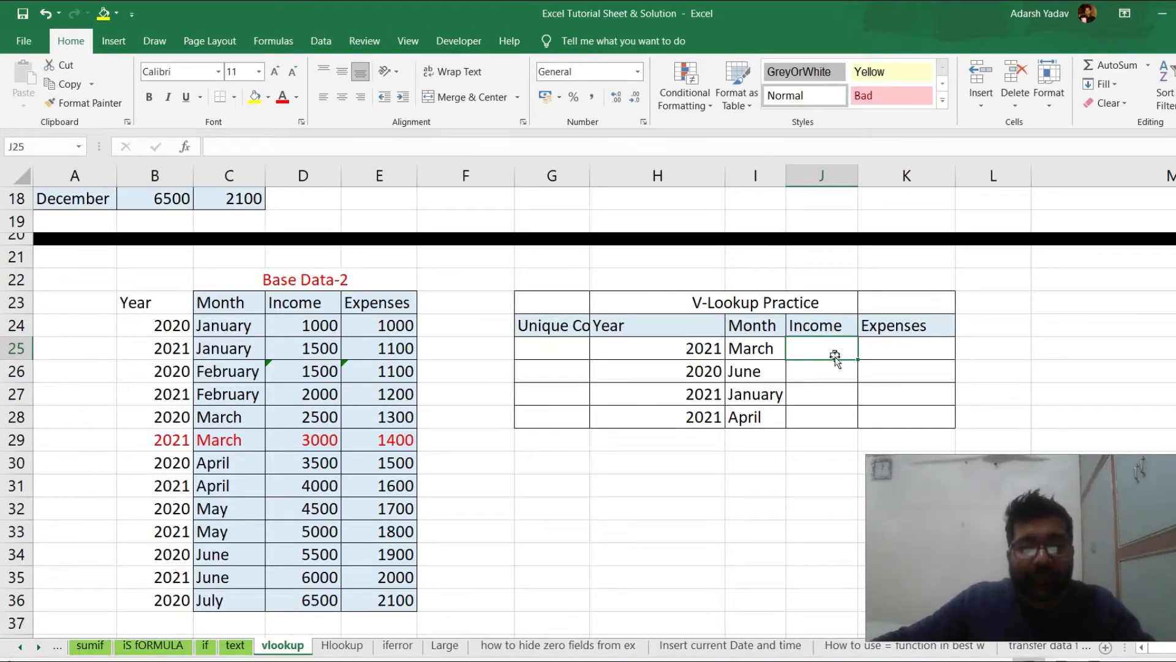
pyautogui.click(672, 350)
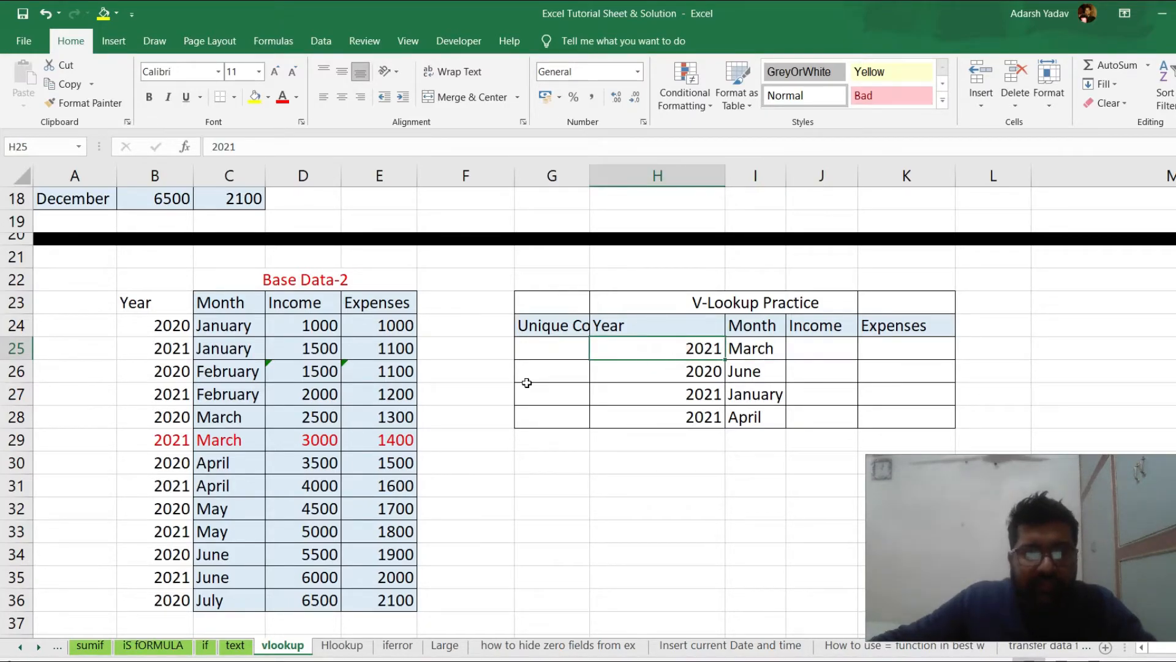
pyautogui.click(171, 372)
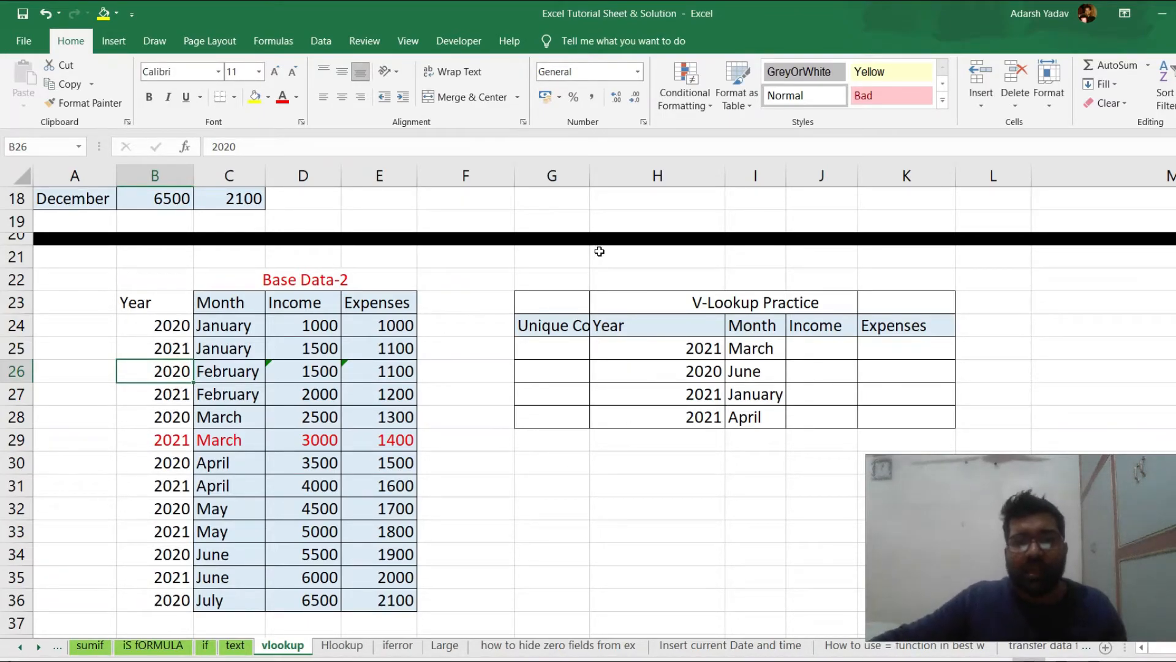
# Widen column G to fit its Unique Code header and enter the header Unique code in A23
pyautogui.moveTo(590, 176); pyautogui.dragTo(629, 309)
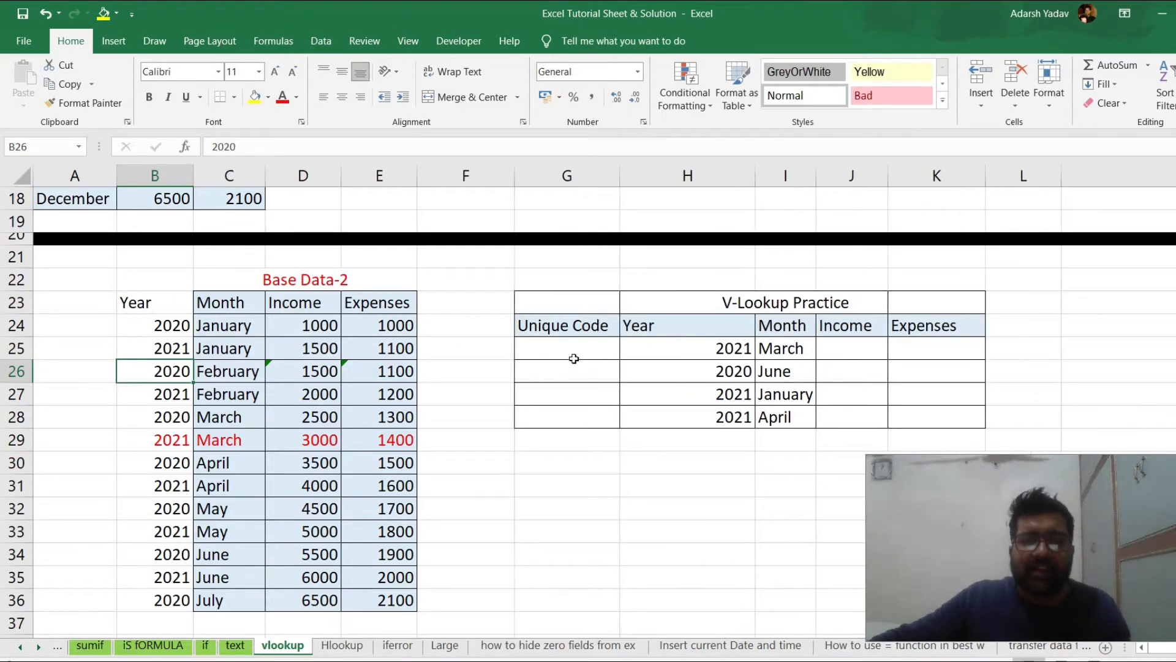
pyautogui.click(557, 346)
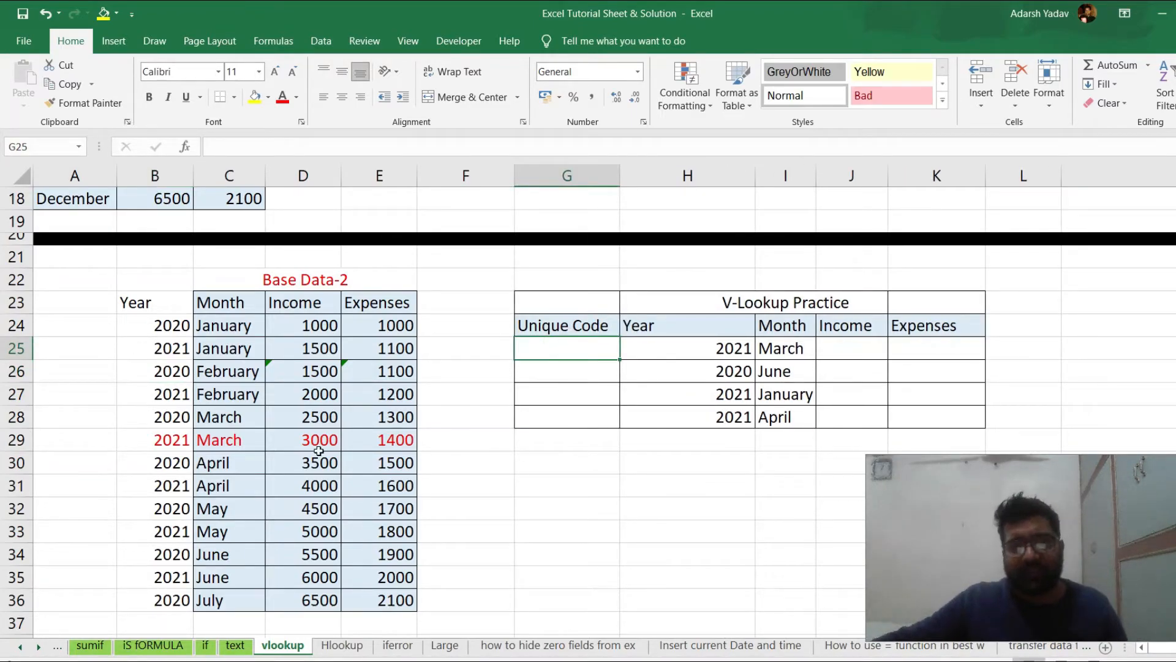
pyautogui.click(53, 305)
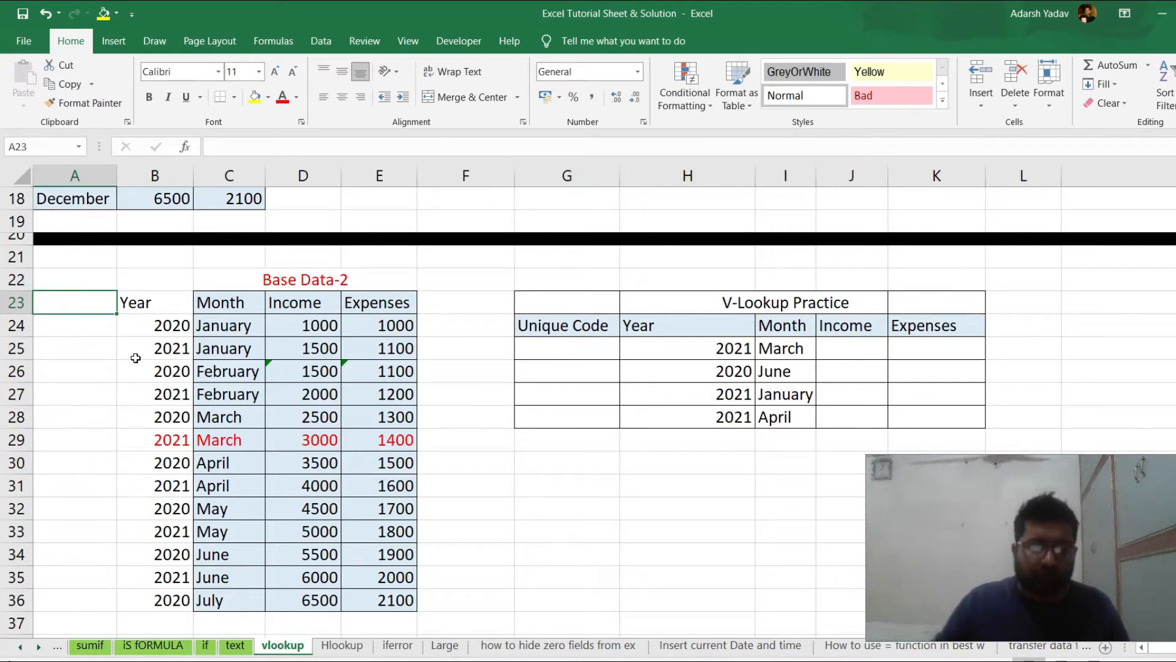
pyautogui.write('Unique code')
pyautogui.press('Return')
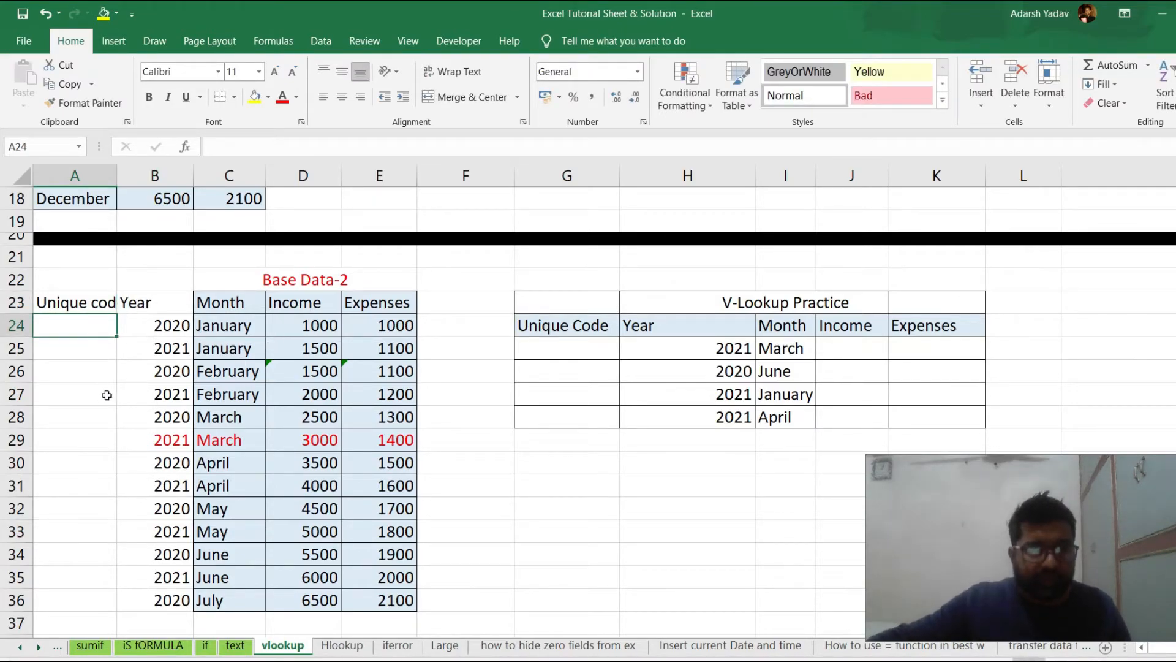
# Join the year and month into a unique code in A24 with the formula =B24&C24
pyautogui.write('=')
pyautogui.click(143, 327)
pyautogui.write('&')
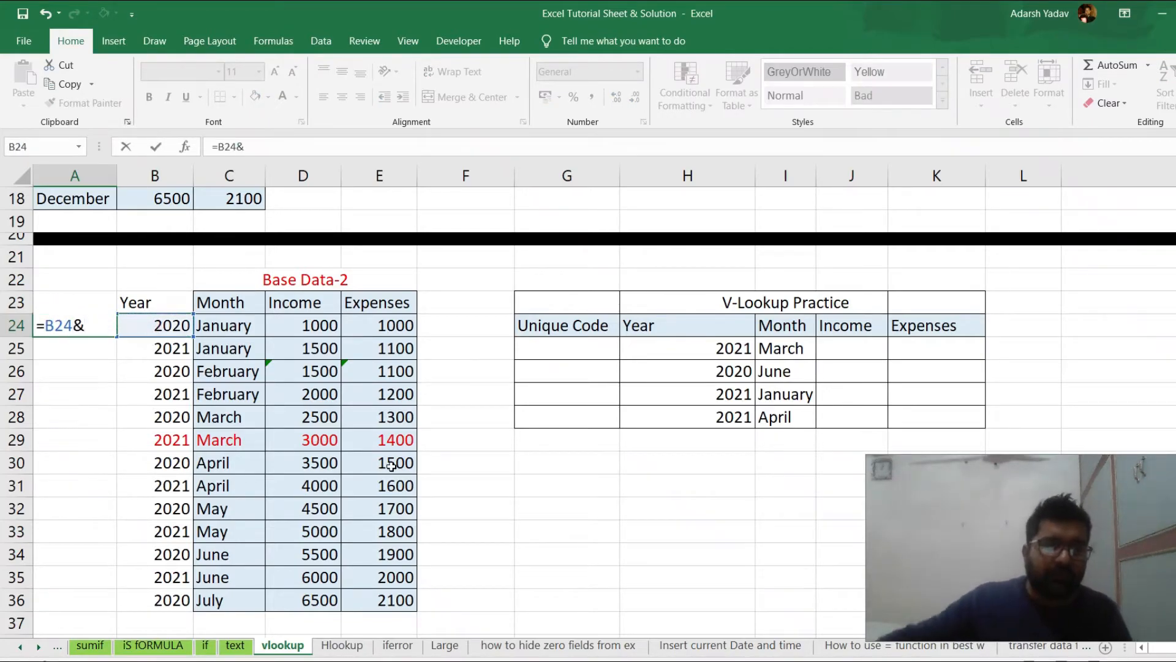
pyautogui.click(222, 327)
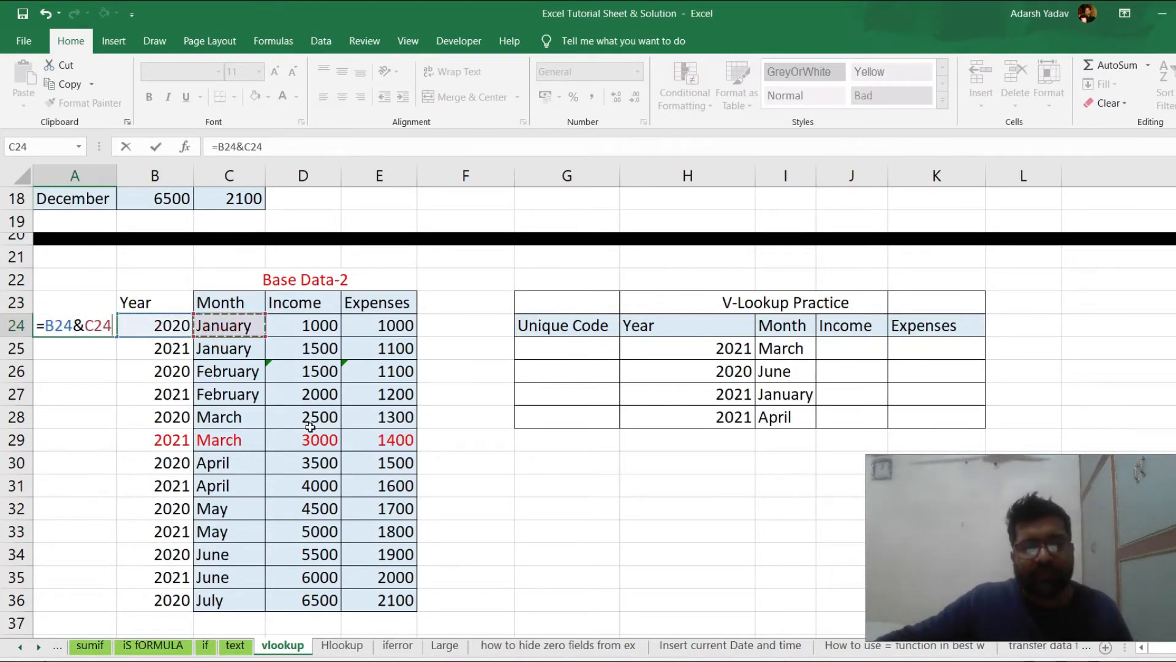
pyautogui.press('Return')
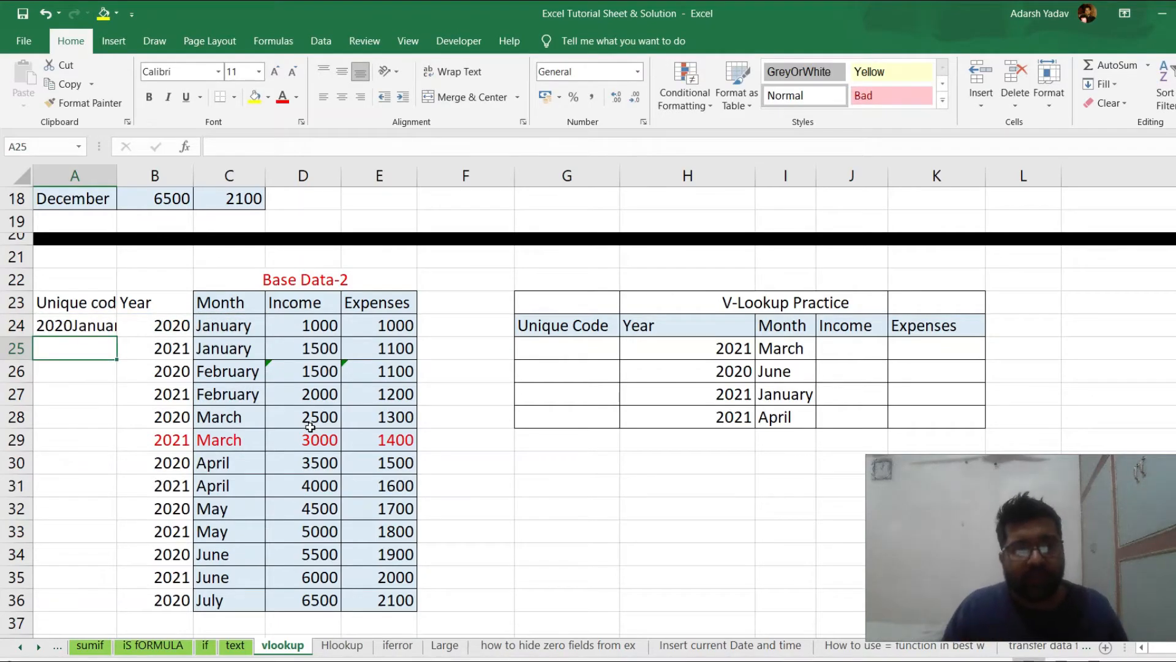
# Widen column A to fit the codes and fill the A24 formula down through A36
pyautogui.moveTo(117, 176); pyautogui.dragTo(170, 194)
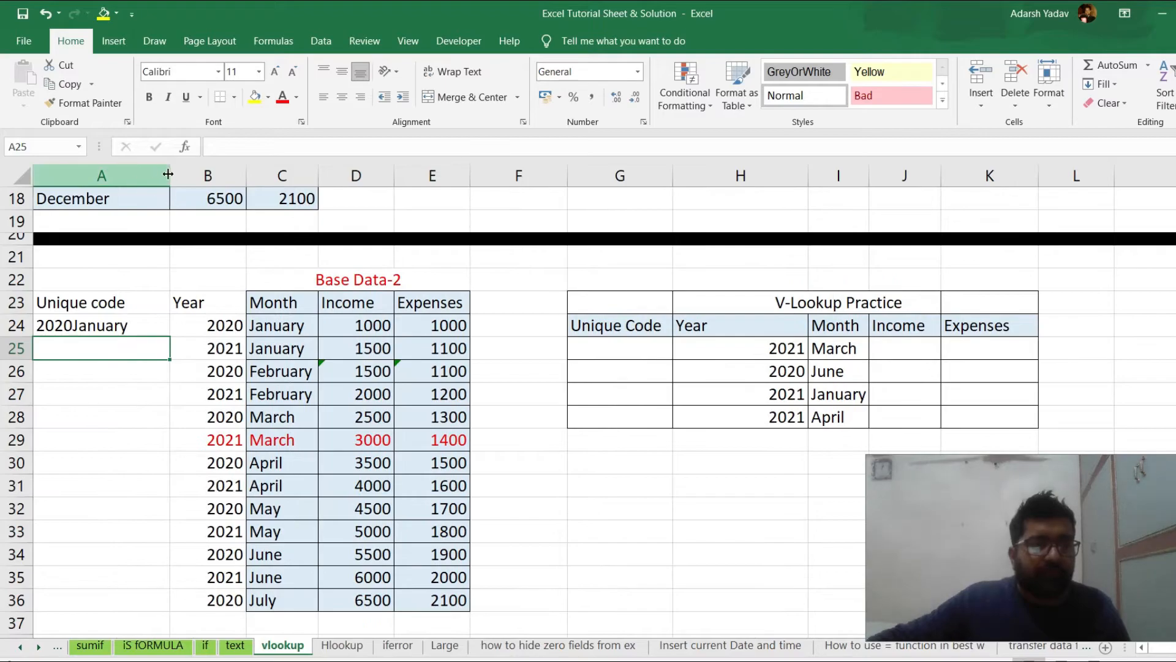
pyautogui.click(105, 325)
pyautogui.moveTo(169, 338); pyautogui.dragTo(168, 611)
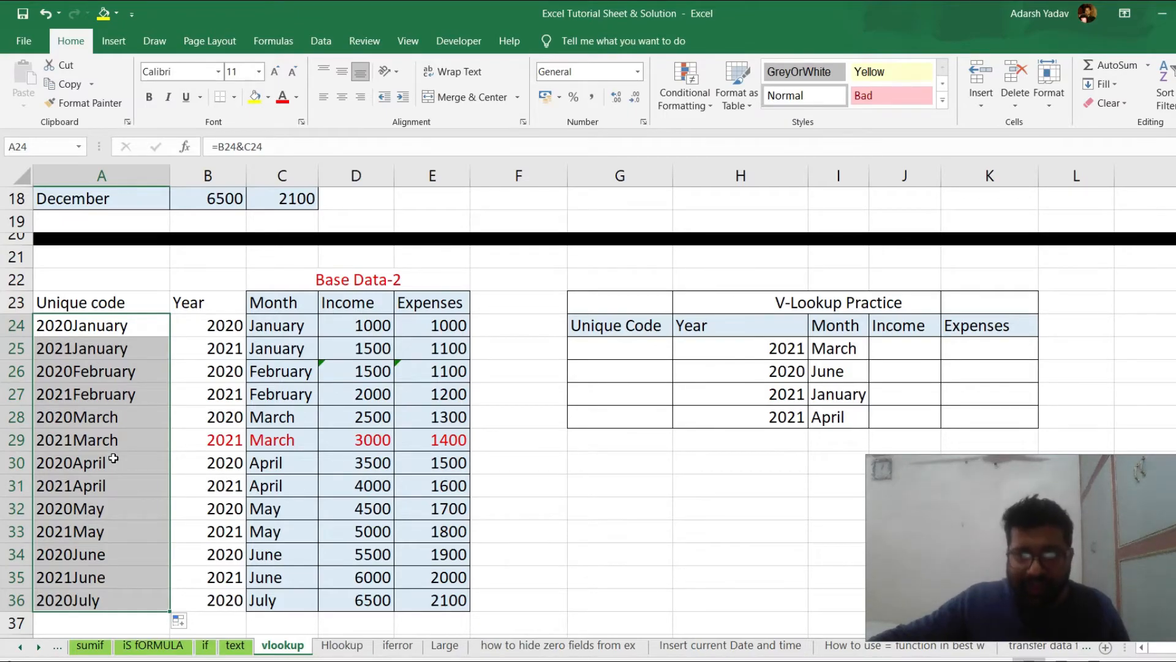
pyautogui.click(128, 329)
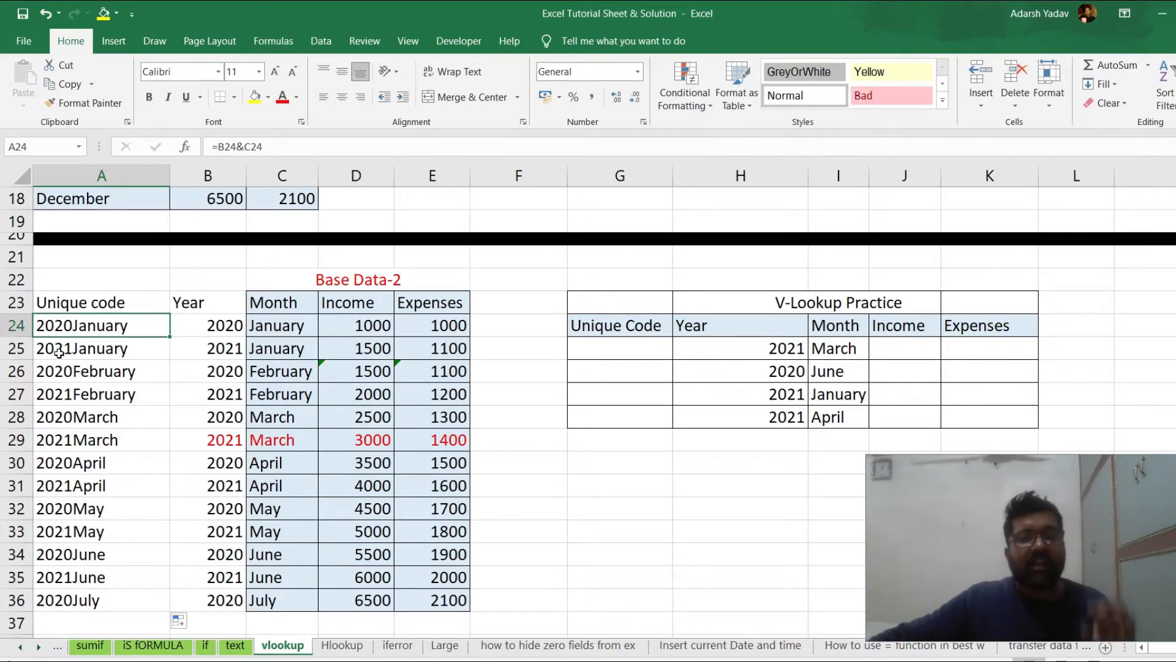
# Build the practice table's unique code in G25 with =H25&I25 and fill it down through G28
pyautogui.click(601, 352)
pyautogui.write('=')
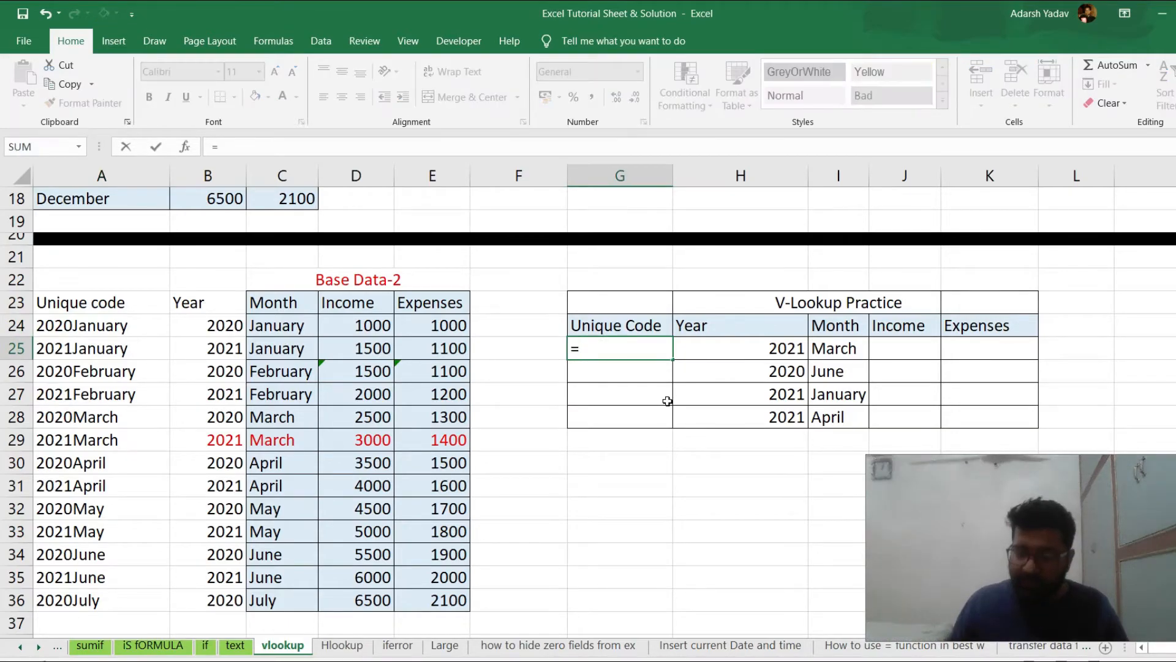
pyautogui.press('Right')
pyautogui.write('&')
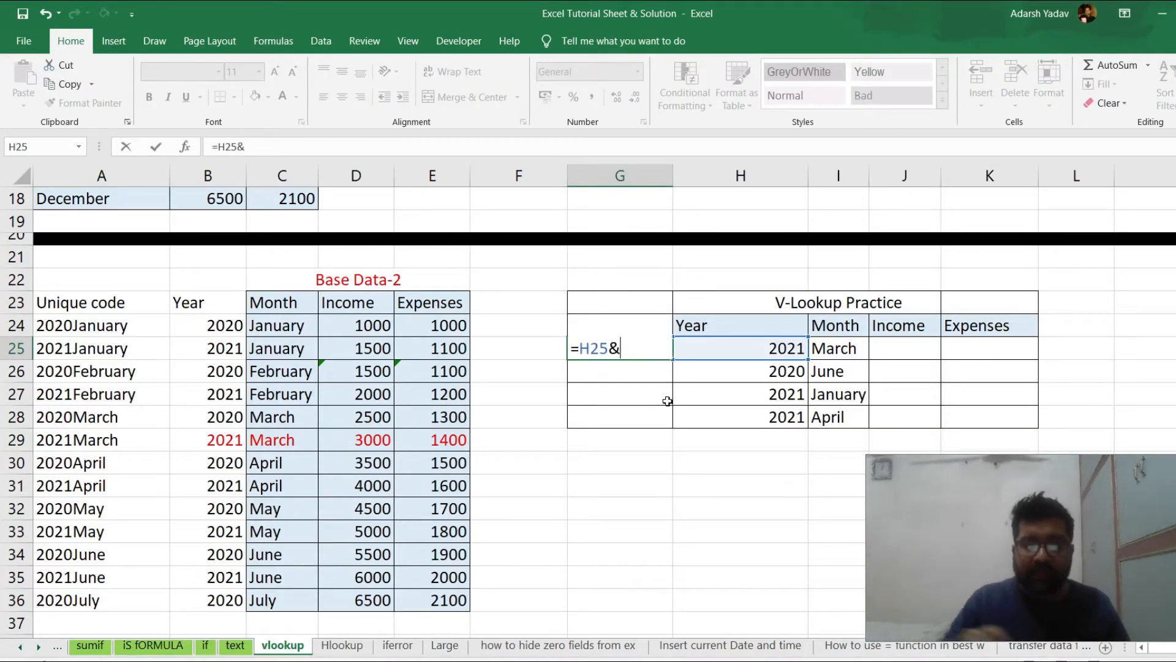
pyautogui.click(836, 351)
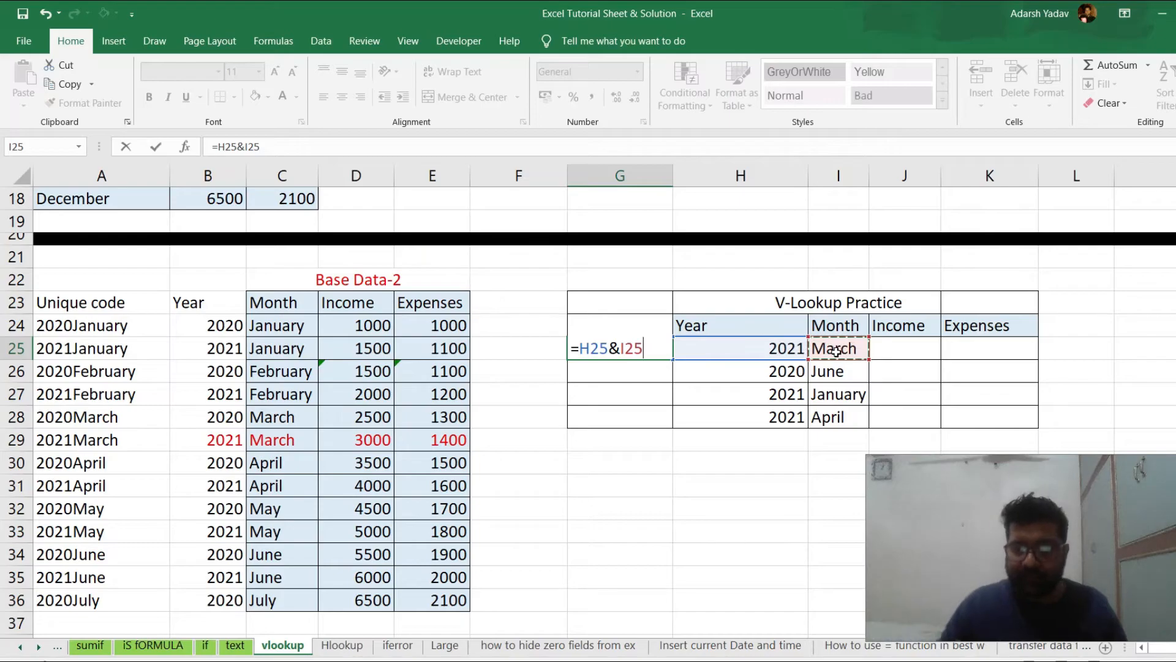
pyautogui.press('Return')
pyautogui.press('Up')
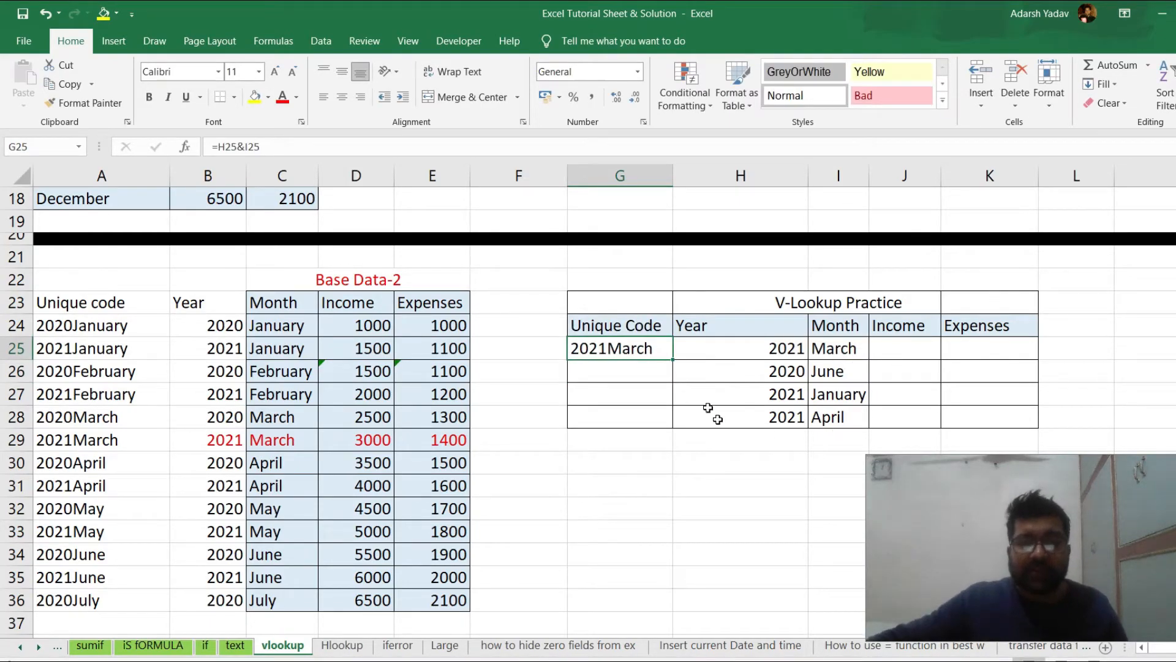
pyautogui.moveTo(675, 360); pyautogui.dragTo(672, 427)
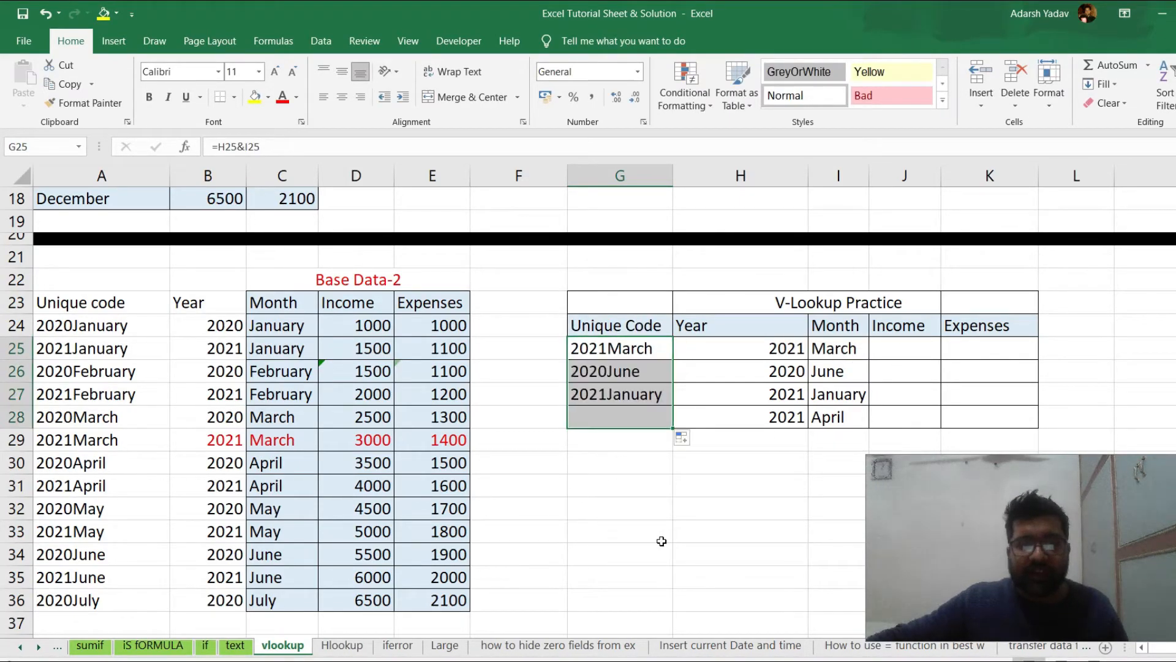
pyautogui.click(662, 540)
# Highlight the unique code headers in G24 and A23 with a yellow fill
pyautogui.click(631, 328)
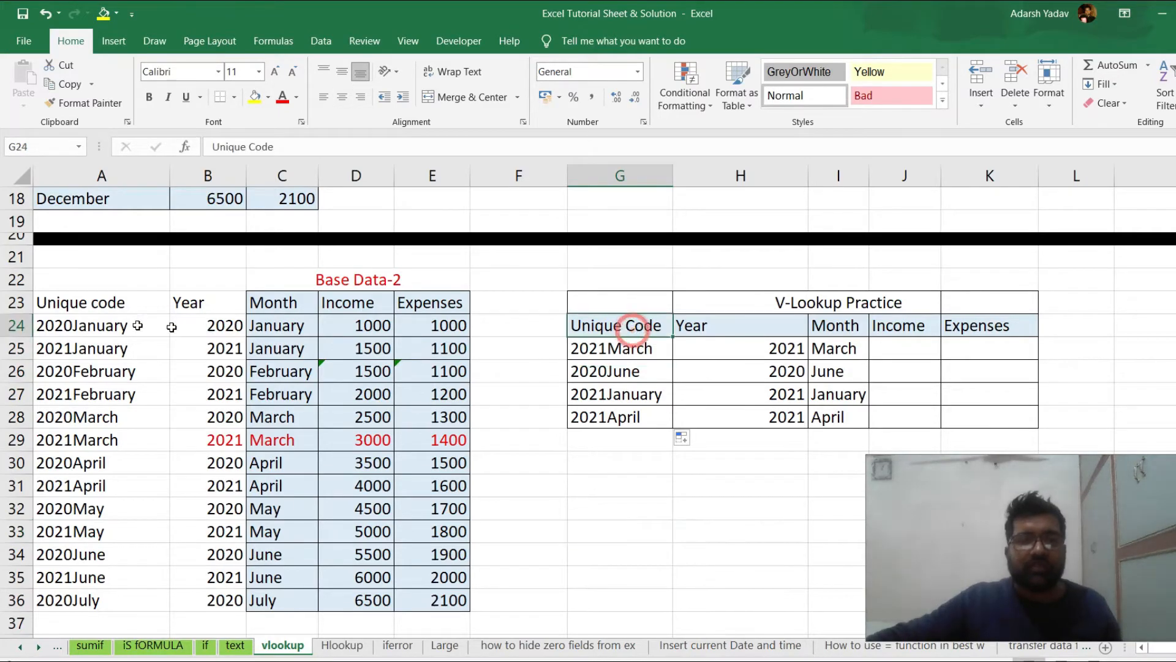
pyautogui.keyDown('ctrl'); pyautogui.click(96, 312); pyautogui.keyUp('ctrl')
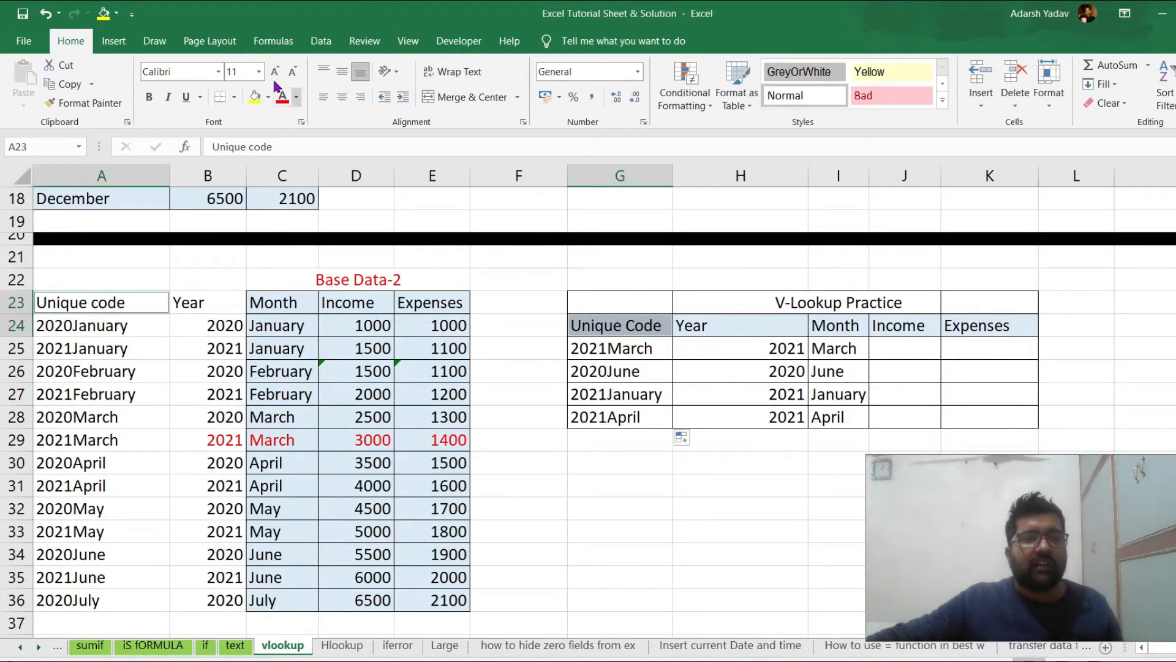
pyautogui.click(254, 97)
pyautogui.click(677, 531)
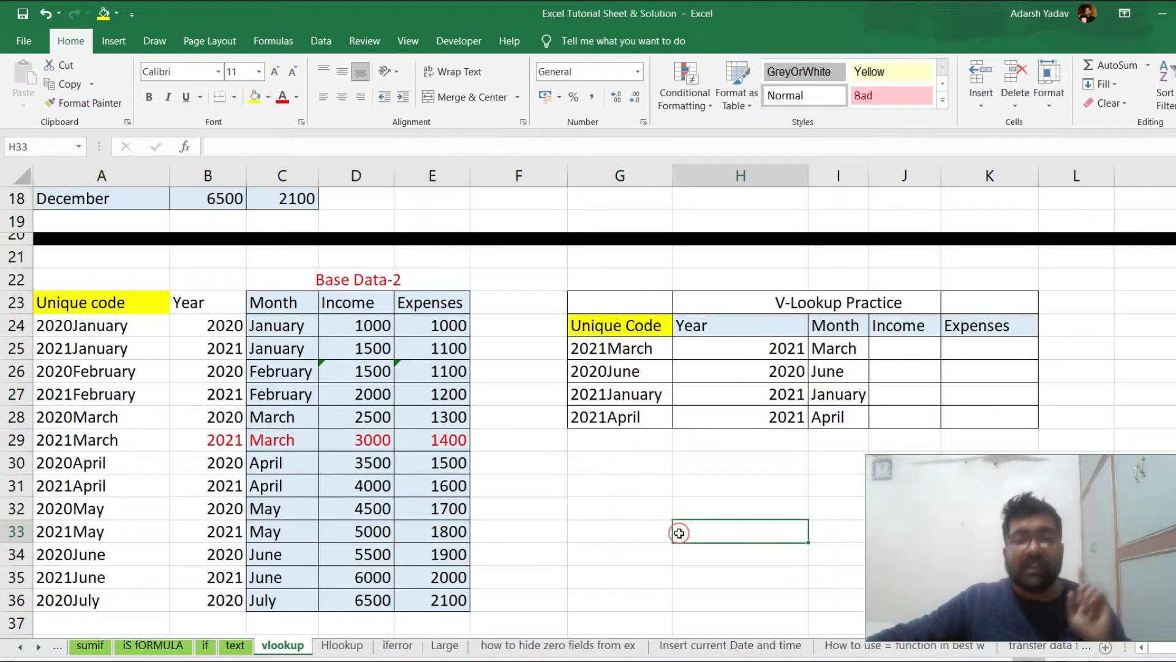
# Enter the note Make it in G22 above the Unique Code header and copy it to A22
pyautogui.click(631, 277)
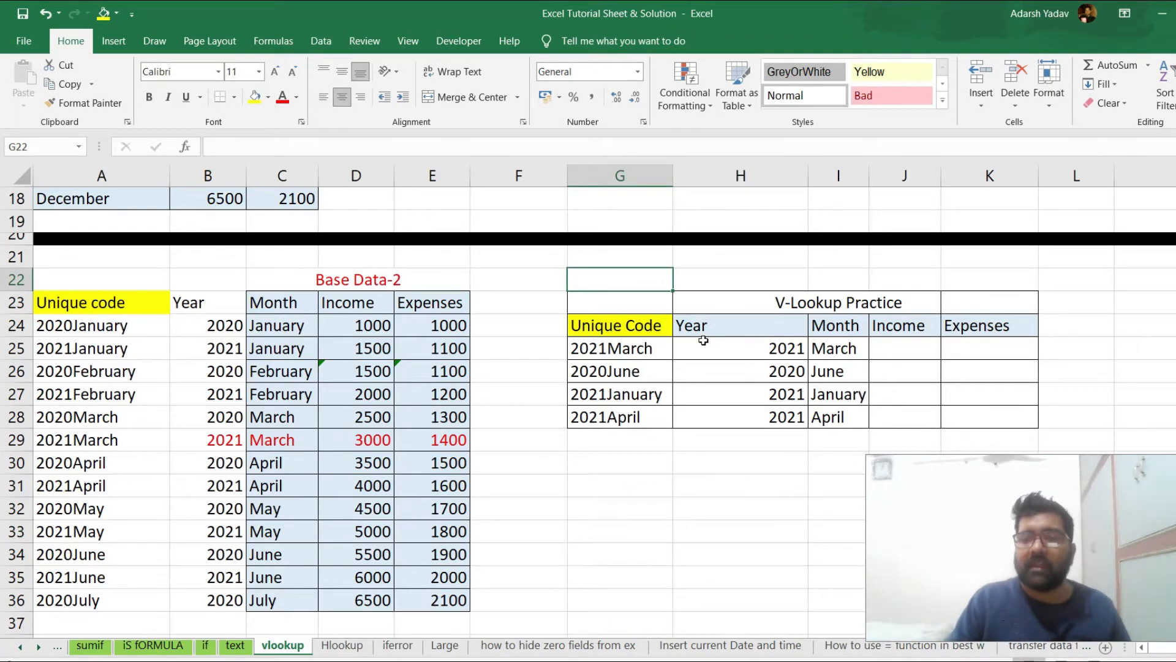
pyautogui.write('Make it')
pyautogui.press('Return')
pyautogui.press('Up')
pyautogui.hotkey('ctrl', 'c')
pyautogui.press('Left')
pyautogui.press('Left')
pyautogui.press('Left')
pyautogui.press('Left')
pyautogui.press('Left')
pyautogui.press('Left')
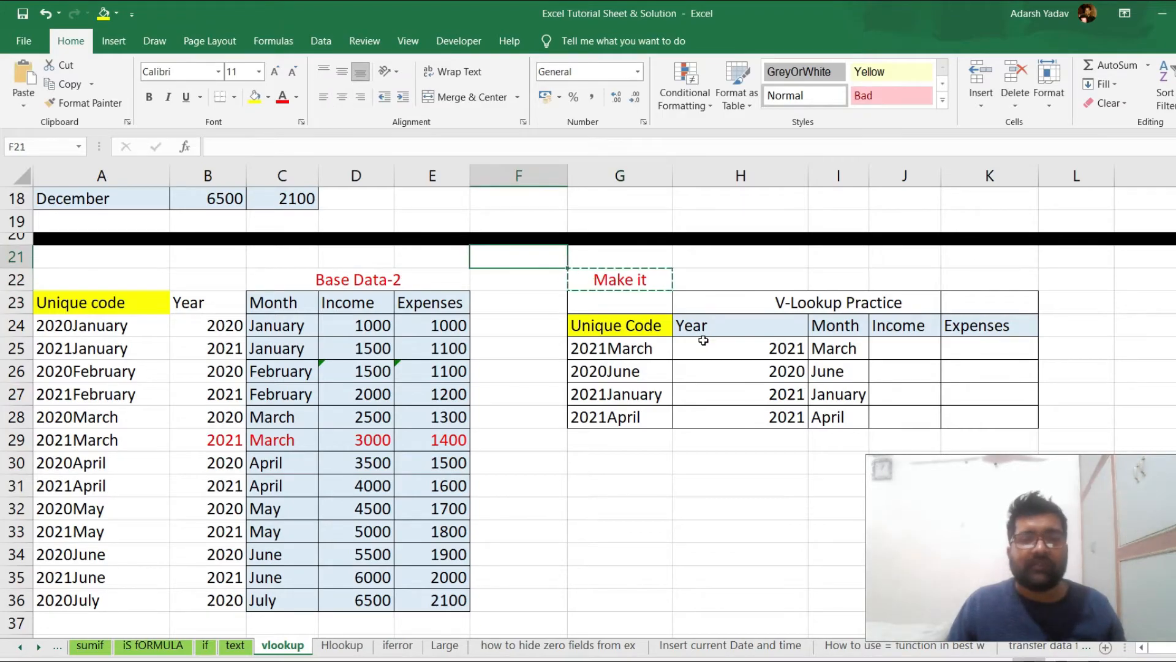
pyautogui.press('Return')
# Enter in J25 a VLOOKUP of unique code G25 in A23:E36, returning column 4 with match type 0
pyautogui.press('Down')
pyautogui.press('Down')
pyautogui.press('Down')
pyautogui.press('Down')
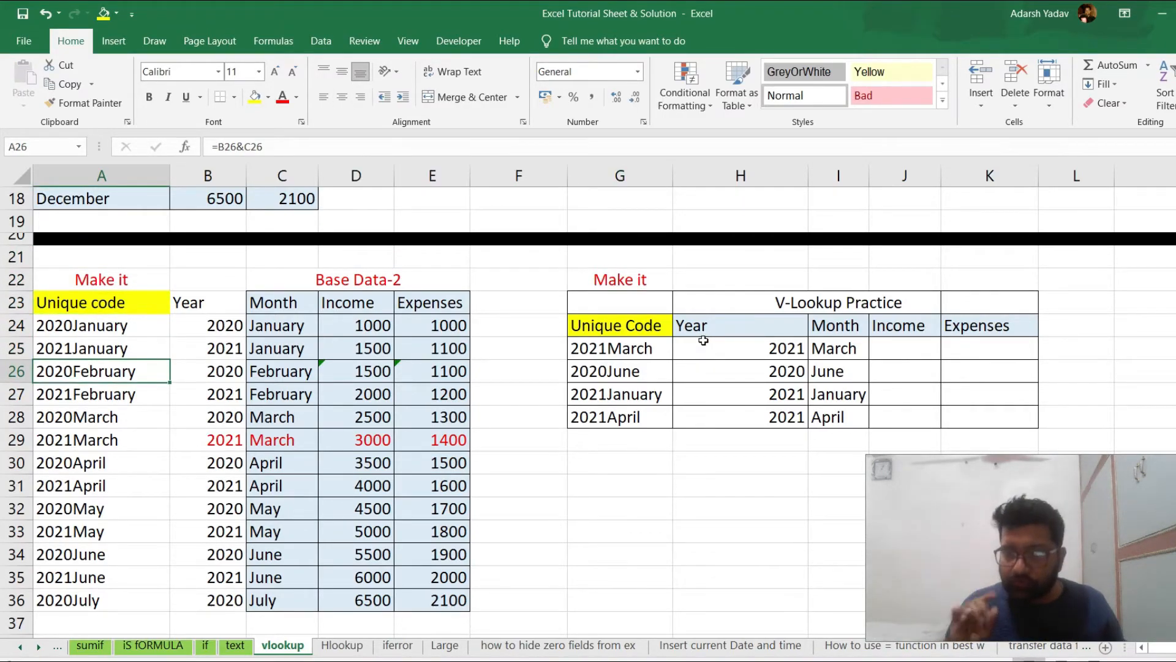
pyautogui.press('Right')
pyautogui.press('Right')
pyautogui.press('Right')
pyautogui.press('Right')
pyautogui.press('Right')
pyautogui.press('Right')
pyautogui.press('Right')
pyautogui.press('Right')
pyautogui.press('Right')
pyautogui.press('Right')
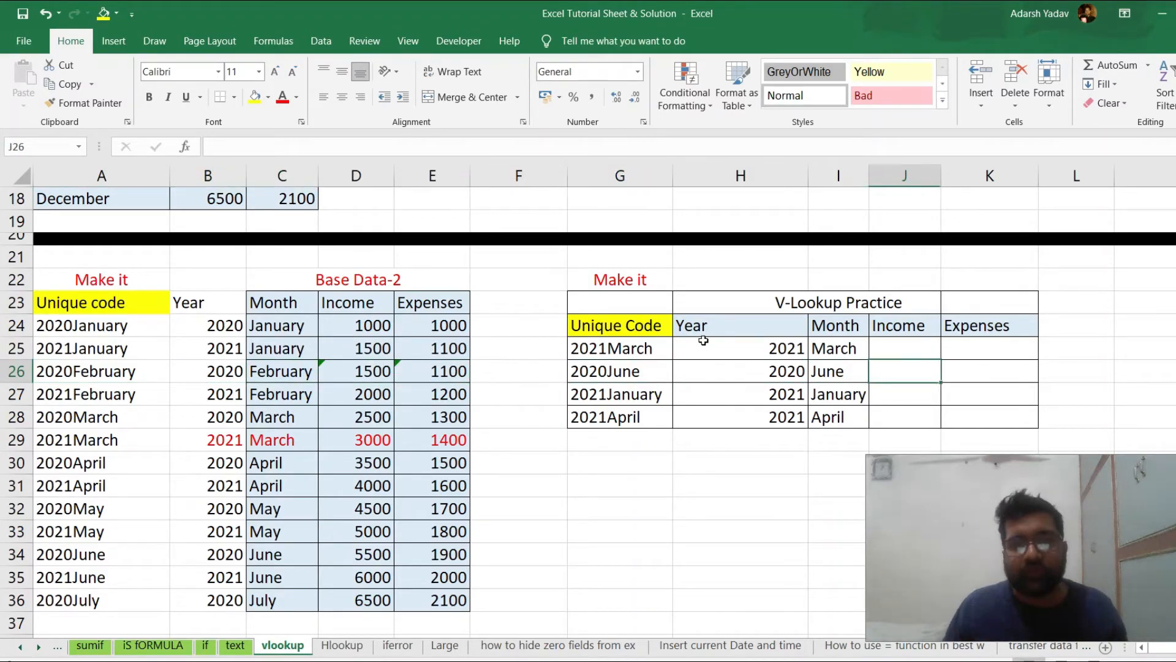
pyautogui.press('Left')
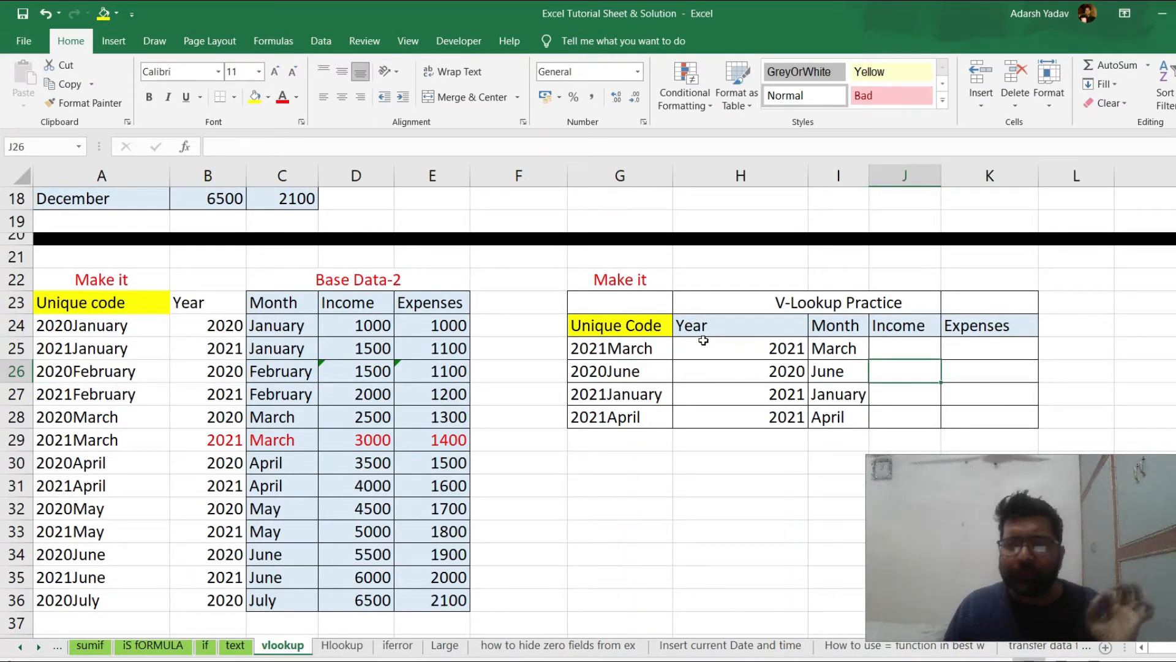
pyautogui.press('Up')
pyautogui.write('=')
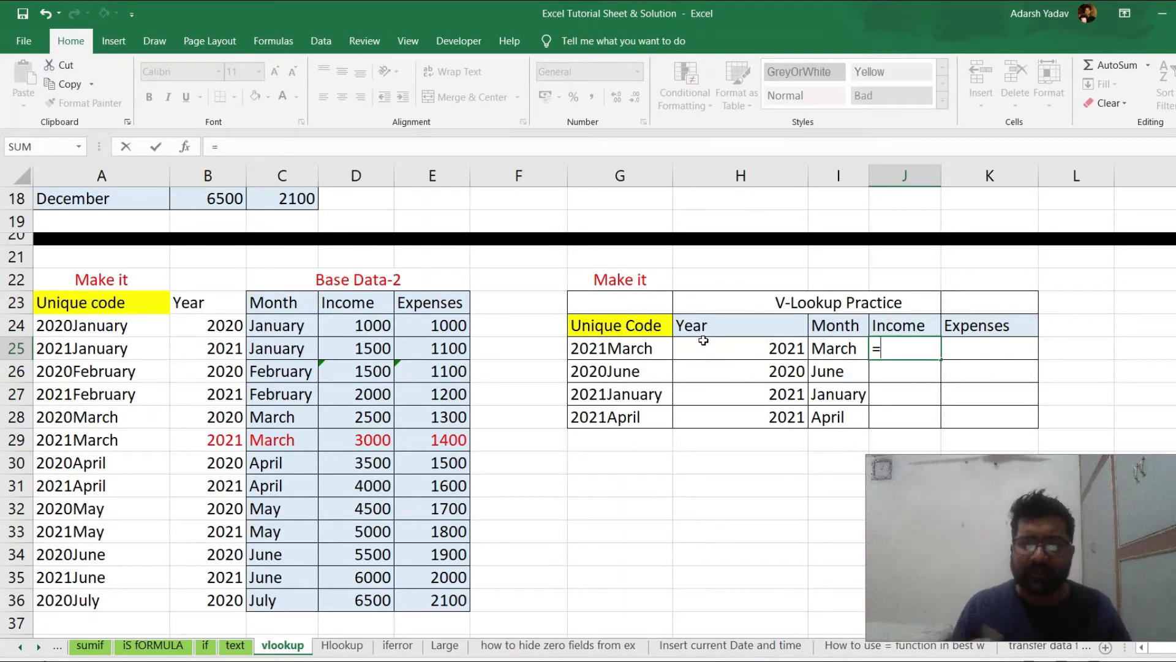
pyautogui.write('vl')
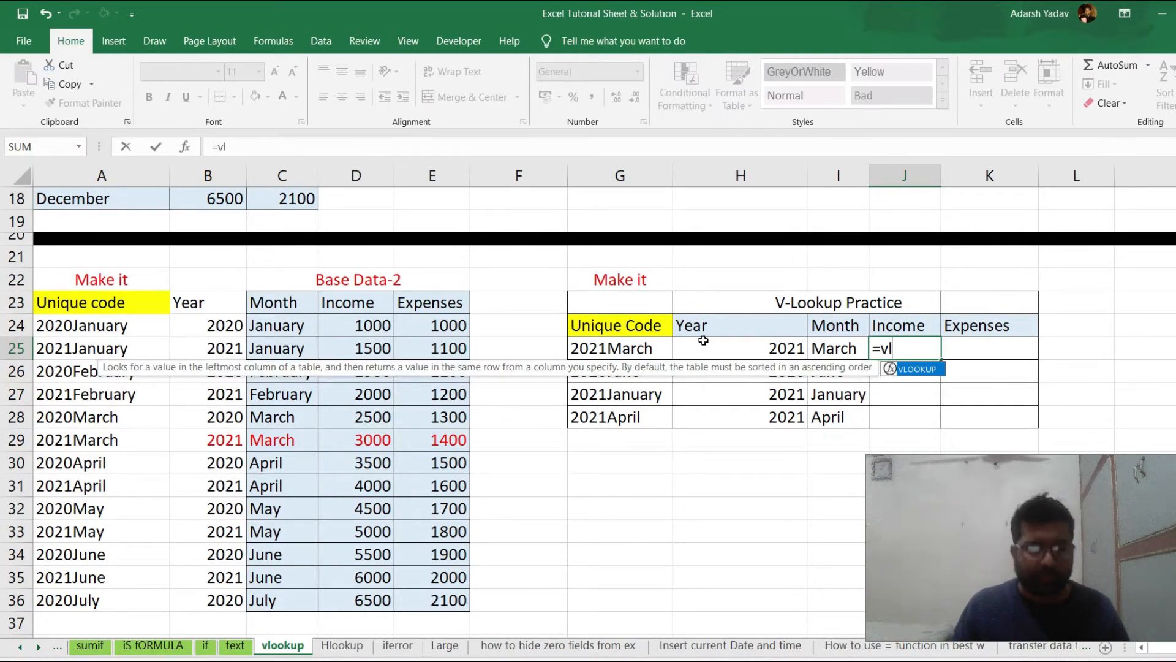
pyautogui.press('Tab')
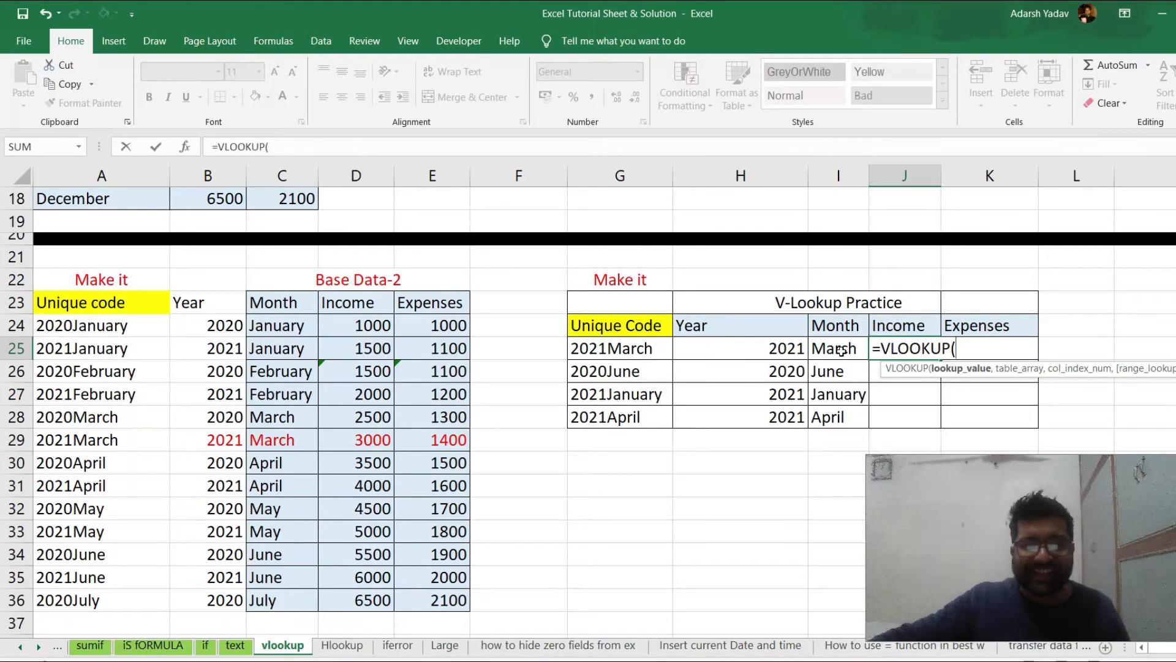
pyautogui.click(628, 349)
pyautogui.write(',')
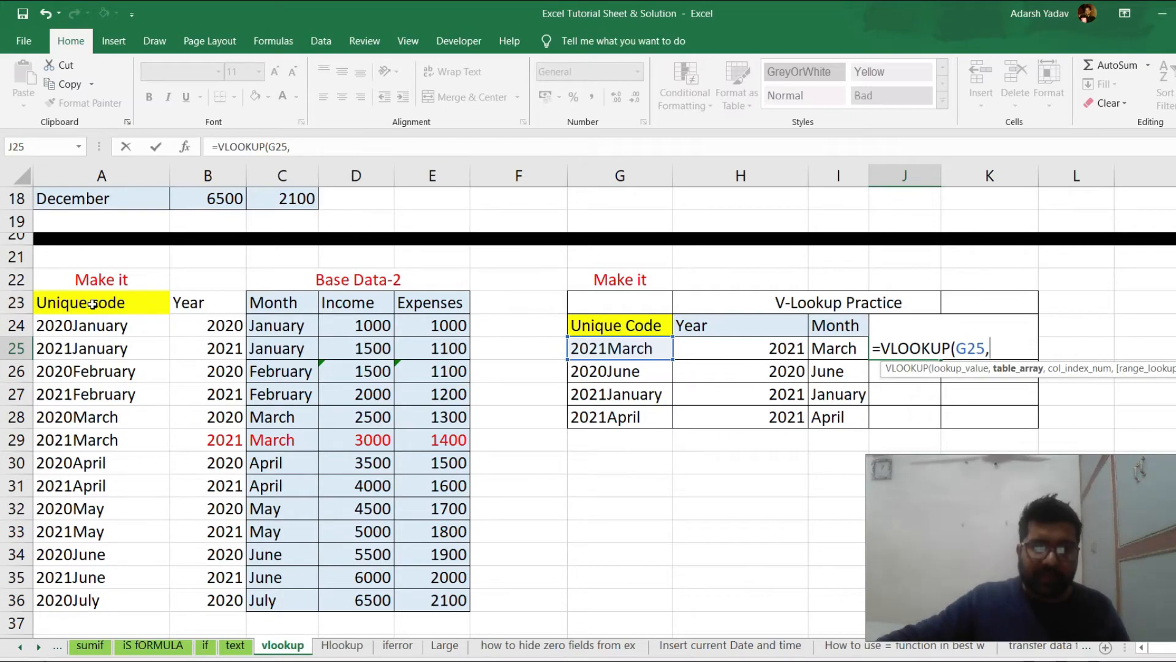
pyautogui.moveTo(92, 303); pyautogui.dragTo(453, 603)
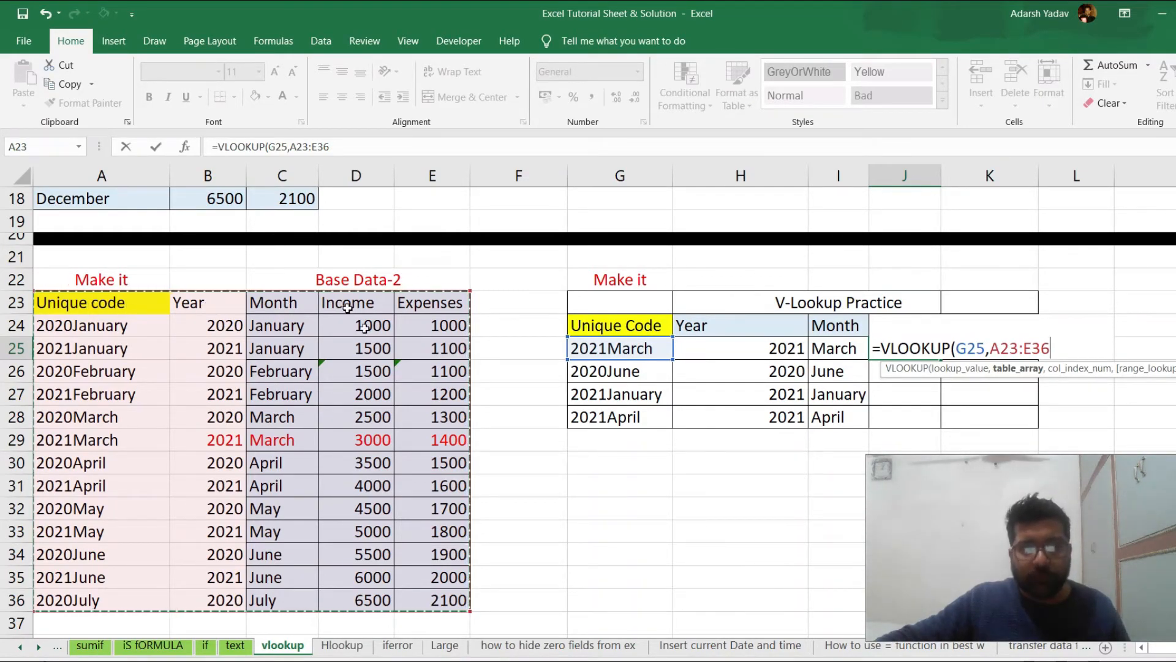
pyautogui.write(',4,0')
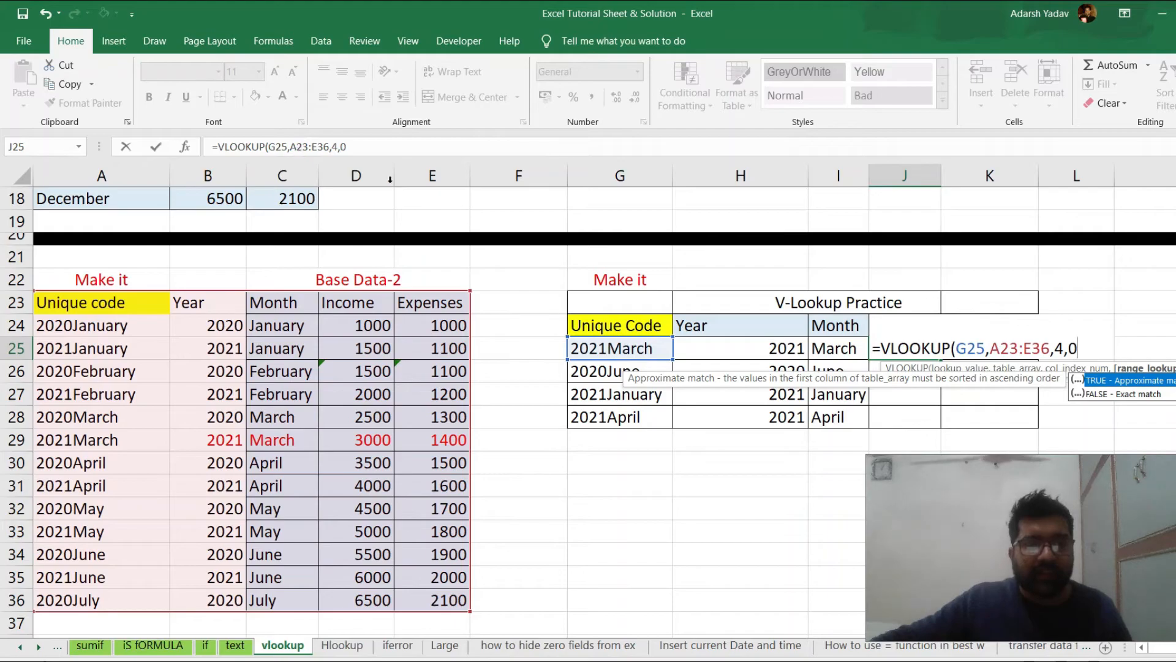
# Lock the J25 formula's table range as $A$23:$E$36 and its lookup column as $G25, and commit the formula
pyautogui.doubleClick(999, 349)
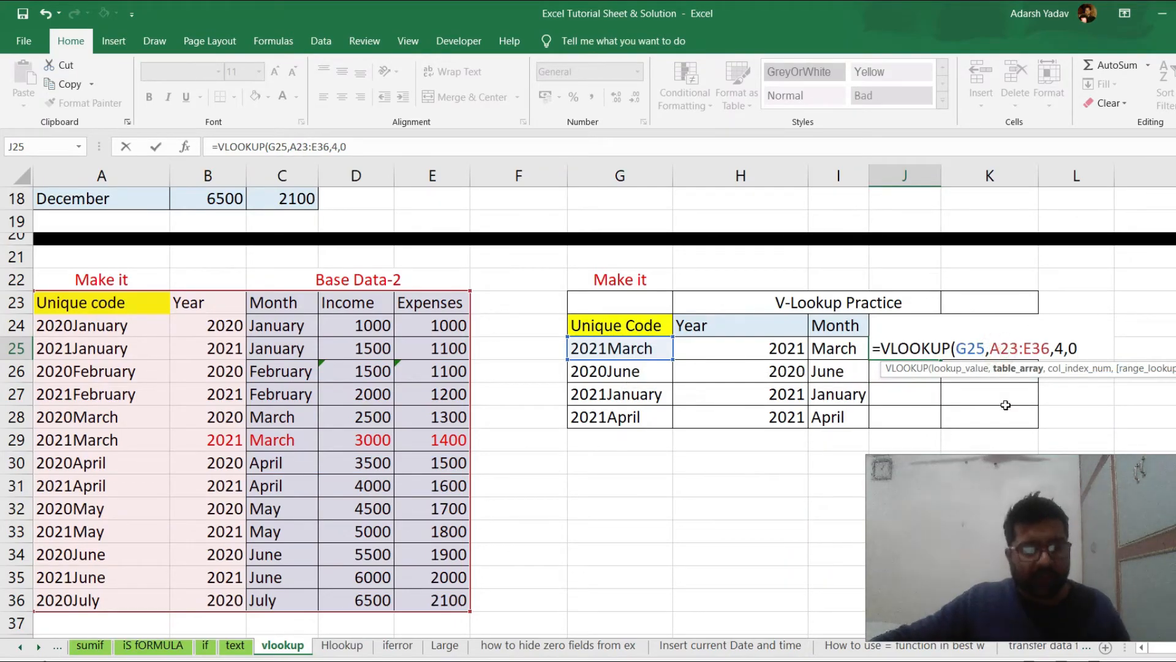
pyautogui.press('F4')
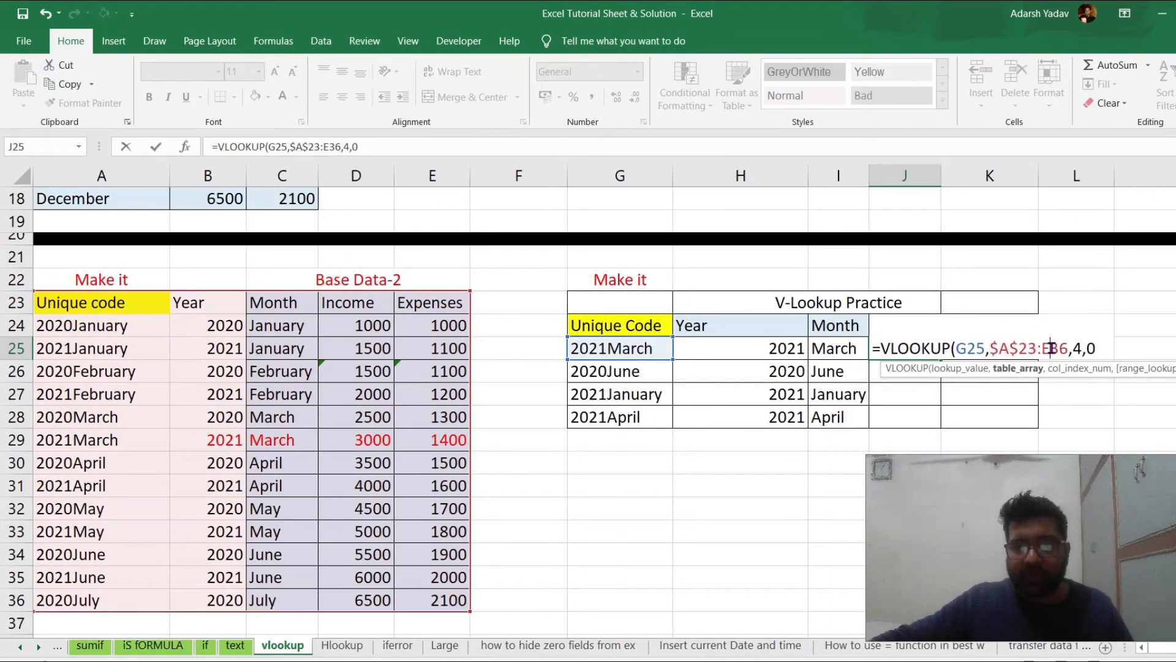
pyautogui.doubleClick(1054, 348)
pyautogui.press('F4')
pyautogui.click(963, 348)
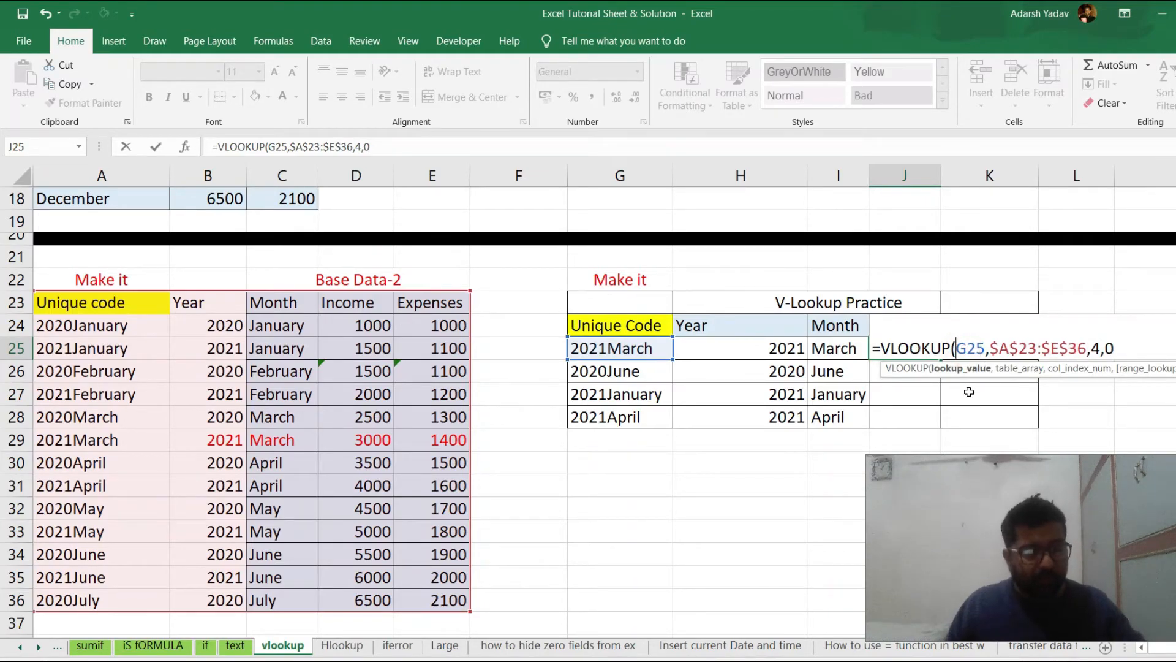
pyautogui.write('$')
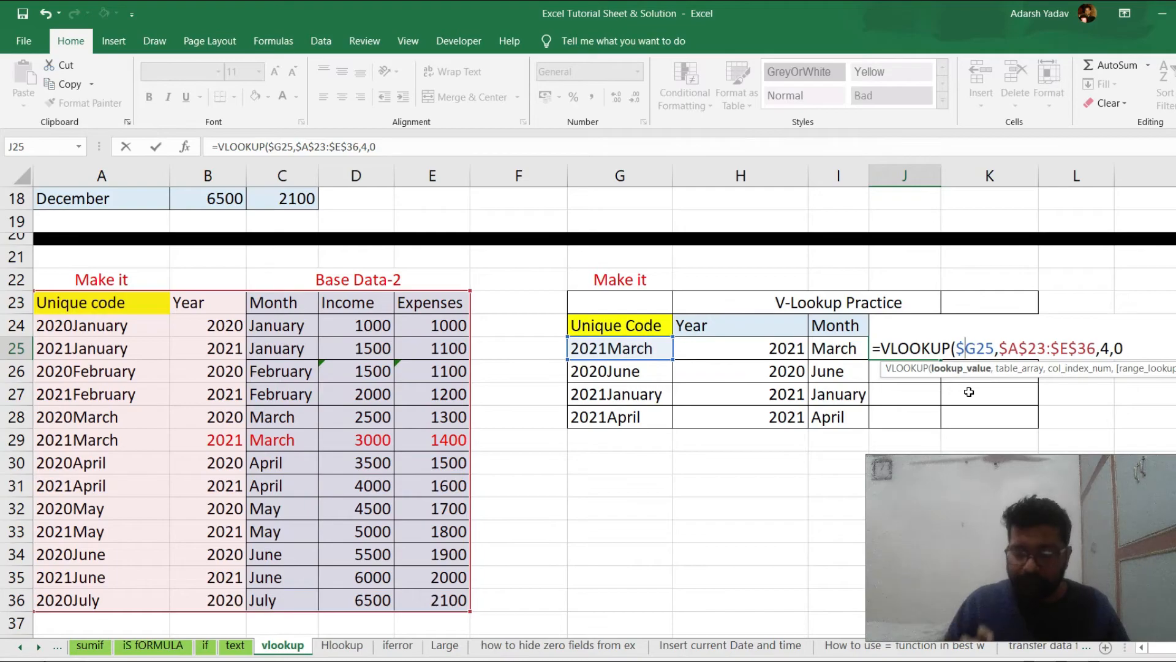
pyautogui.press('Return')
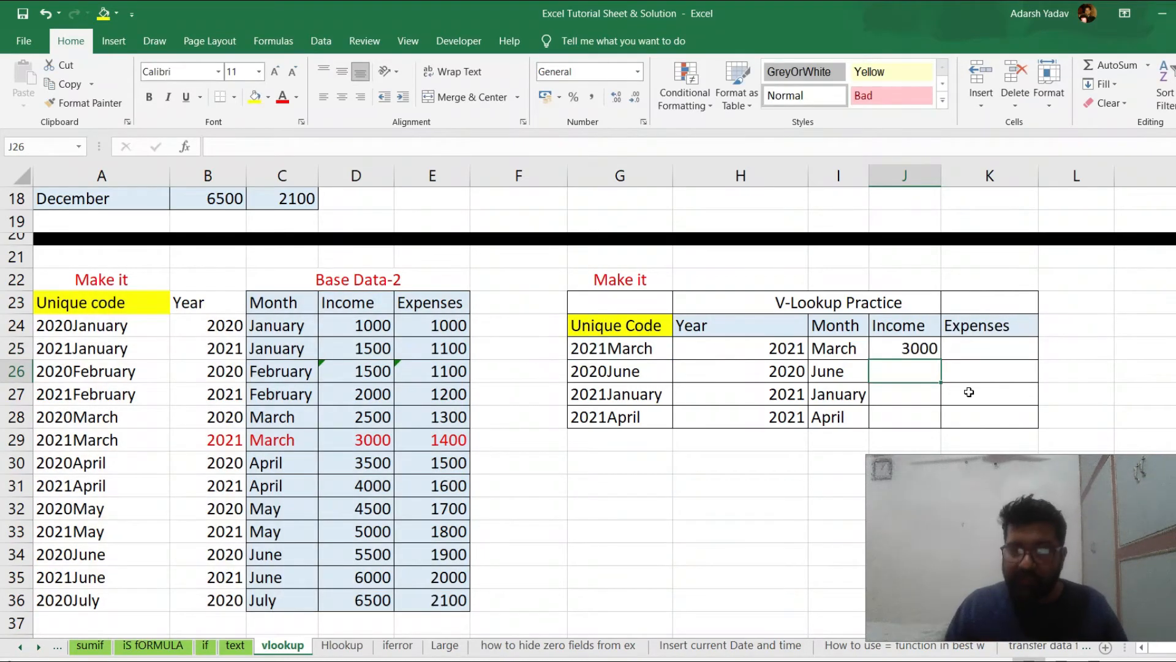
# Copy the J25 income formula down through J28
pyautogui.press('Up')
pyautogui.hotkey('ctrl', 'c')
pyautogui.hotkey('shift', 'Down')
pyautogui.hotkey('shift', 'Down')
pyautogui.hotkey('shift', 'Down')
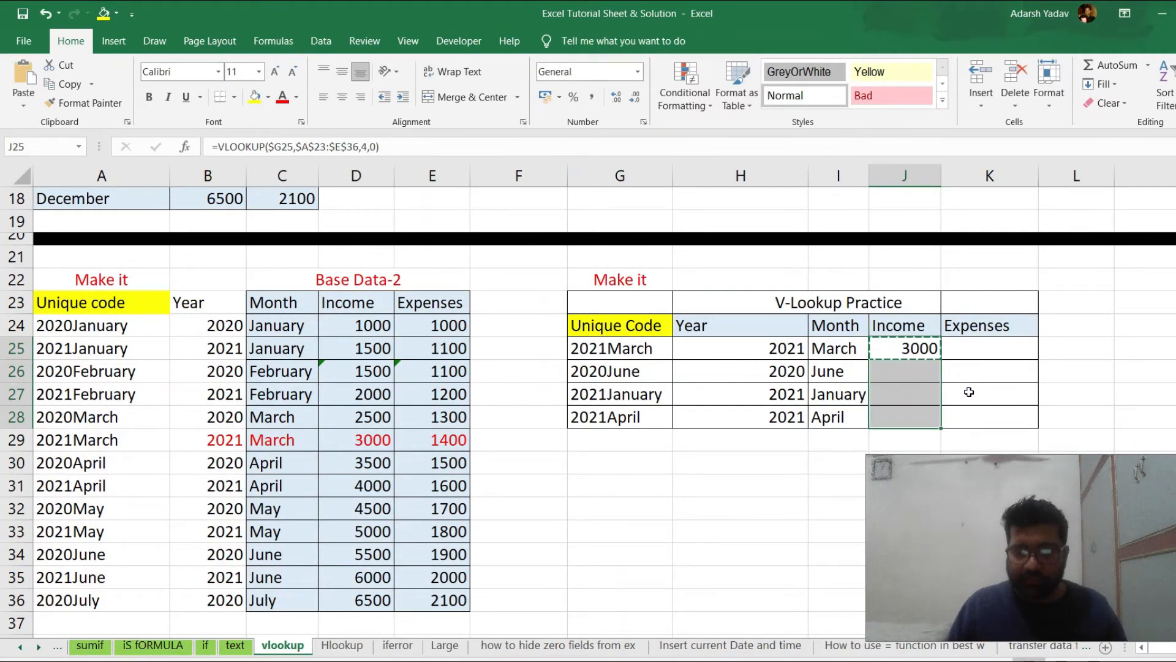
pyautogui.press('Return')
pyautogui.press('Down')
pyautogui.press('Up')
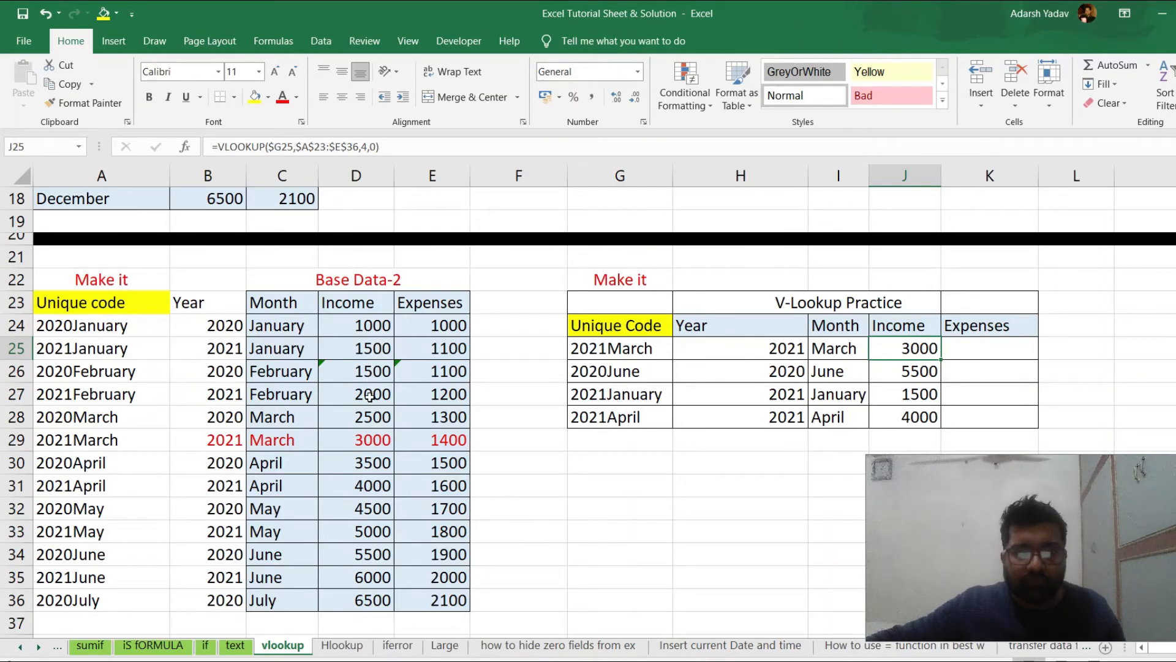
# Compare the March incomes in Base Data-2, test the lookup with year 2020 in H25, and undo that change
pyautogui.click(372, 441)
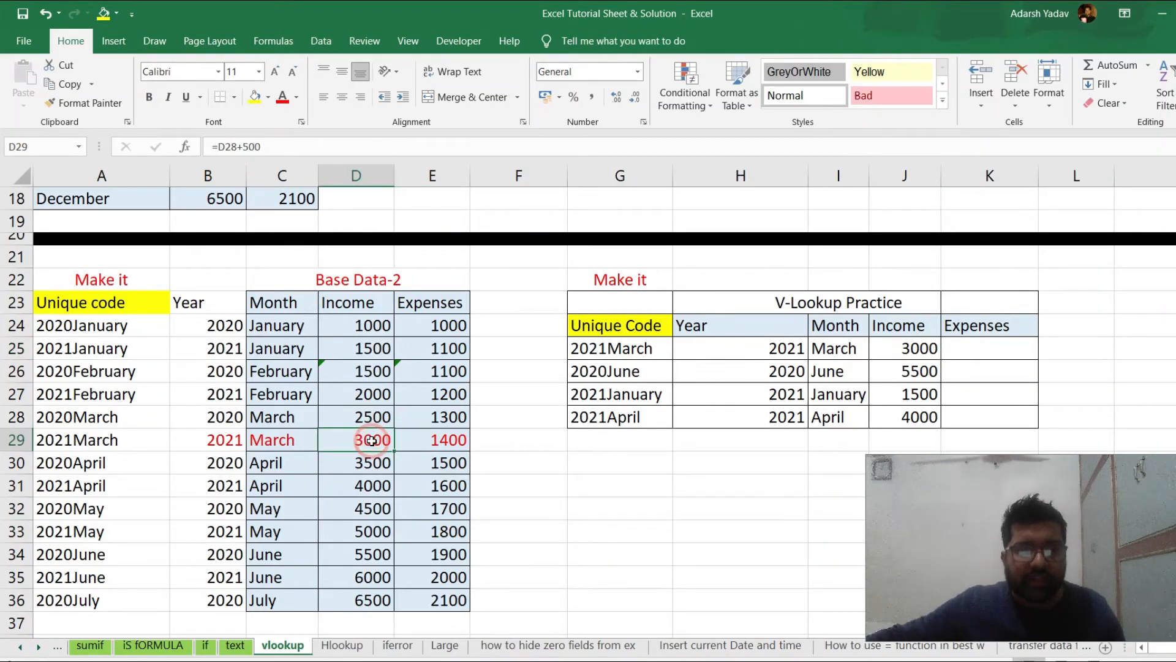
pyautogui.click(917, 348)
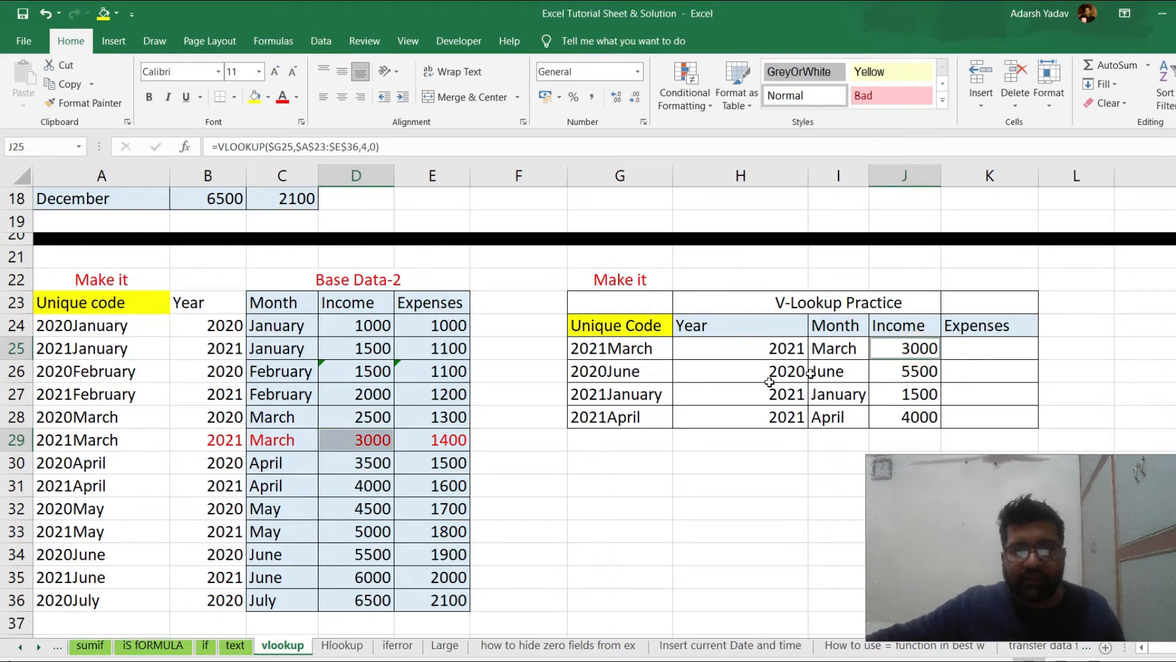
pyautogui.click(353, 421)
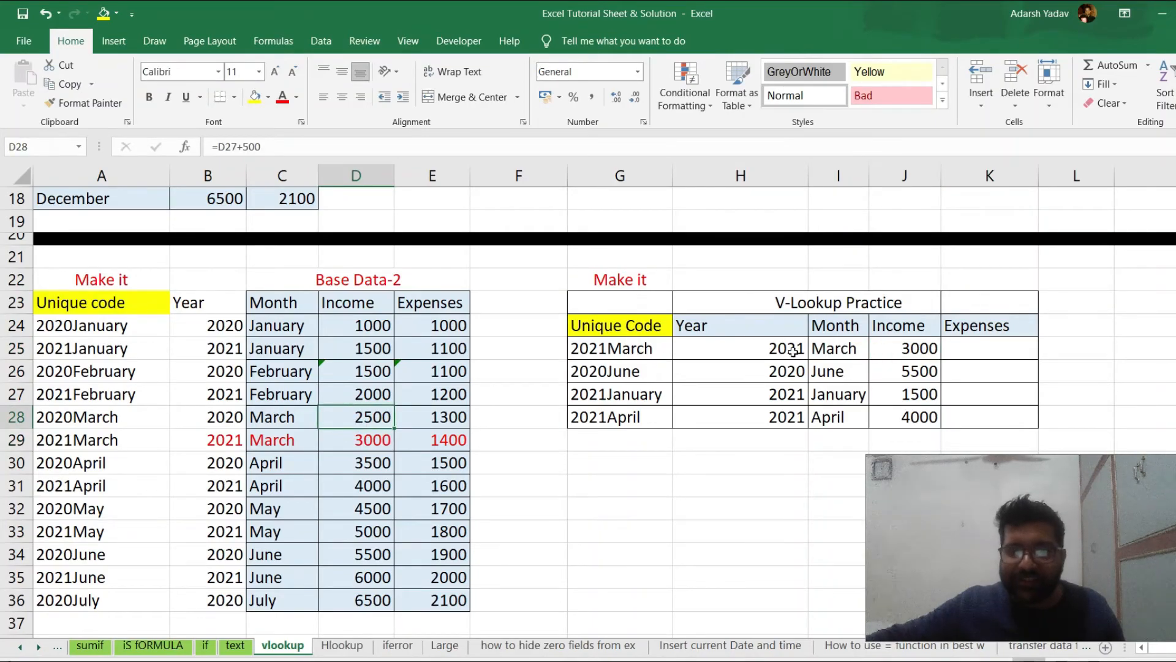
pyautogui.click(782, 349)
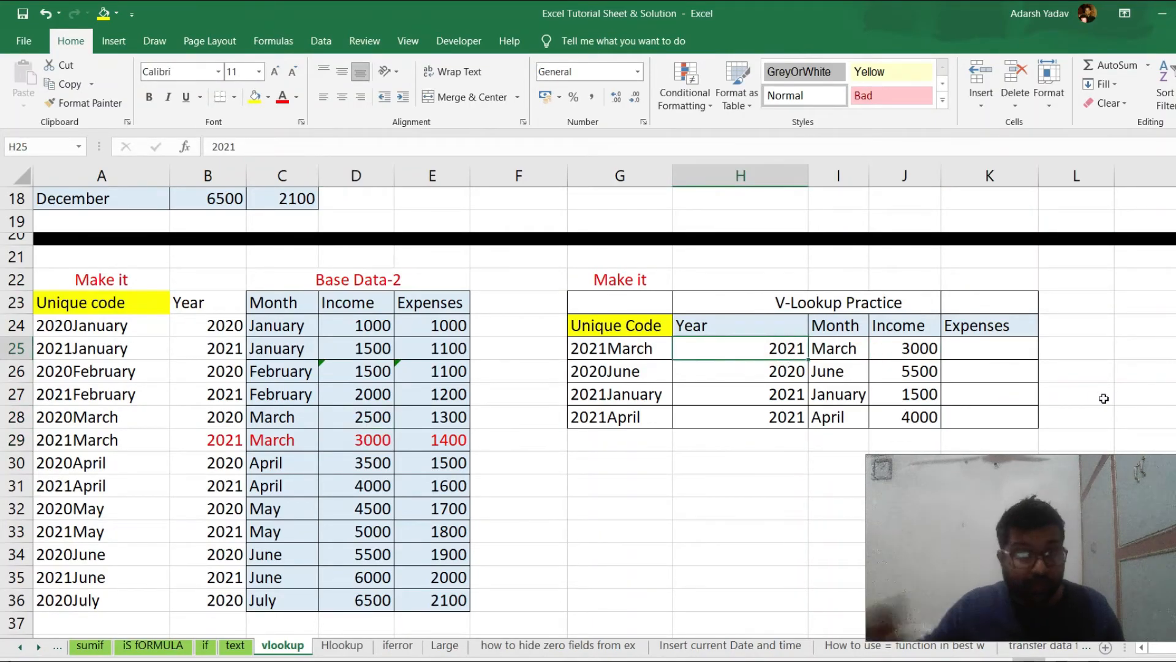
pyautogui.write('2020')
pyautogui.press('Return')
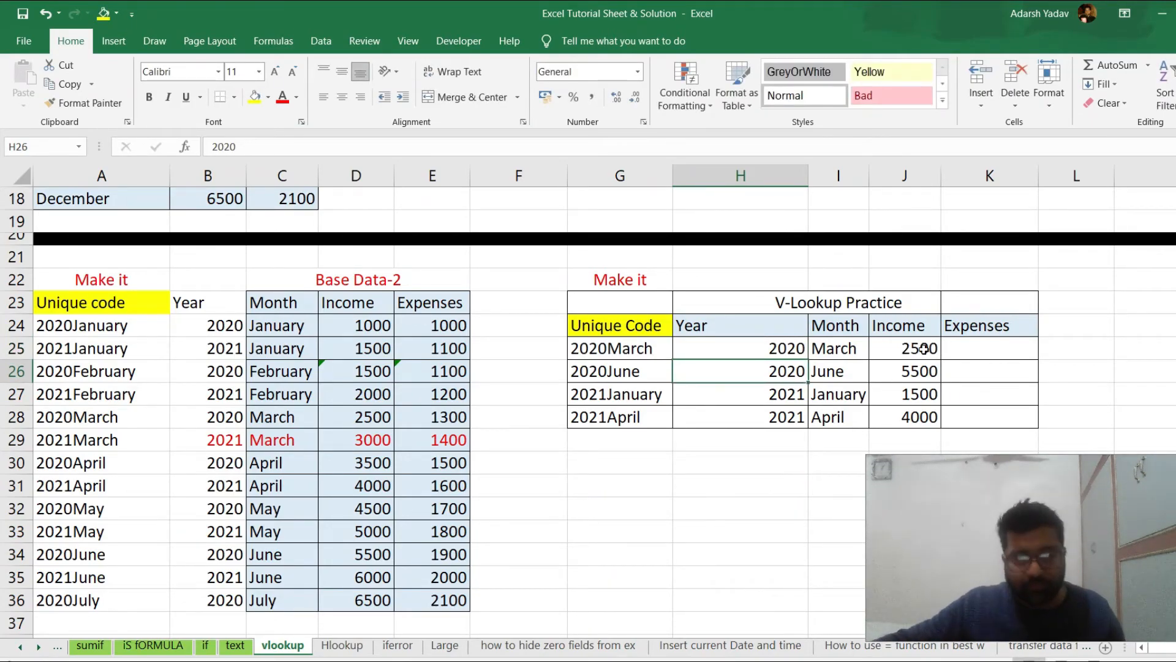
pyautogui.hotkey('ctrl', 'z')
# Copy the J25 formula into K25 under Expenses and change its column index to 5
pyautogui.click(969, 344)
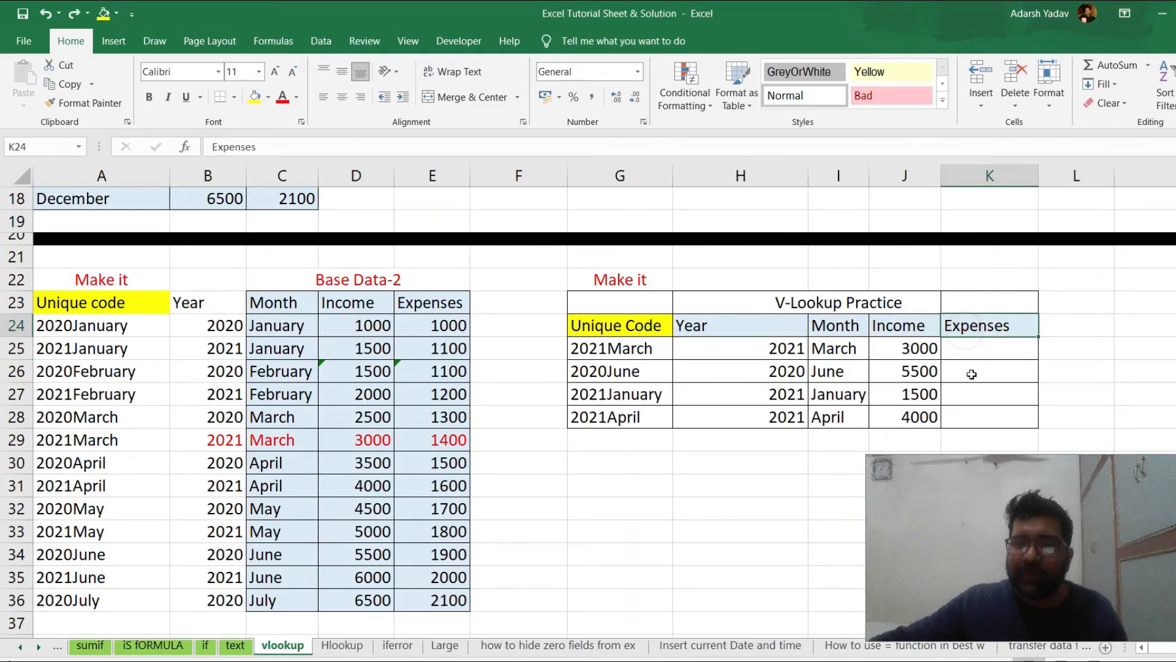
pyautogui.click(914, 356)
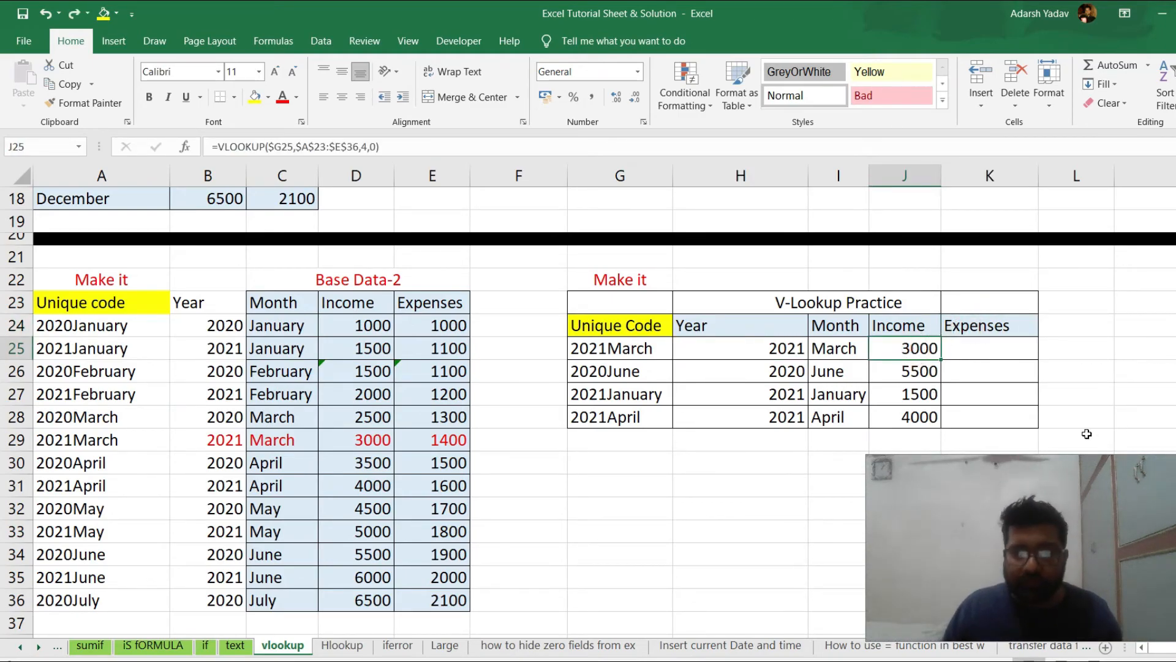
pyautogui.hotkey('ctrl', 'c')
pyautogui.press('Right')
pyautogui.hotkey('ctrl', 'v')
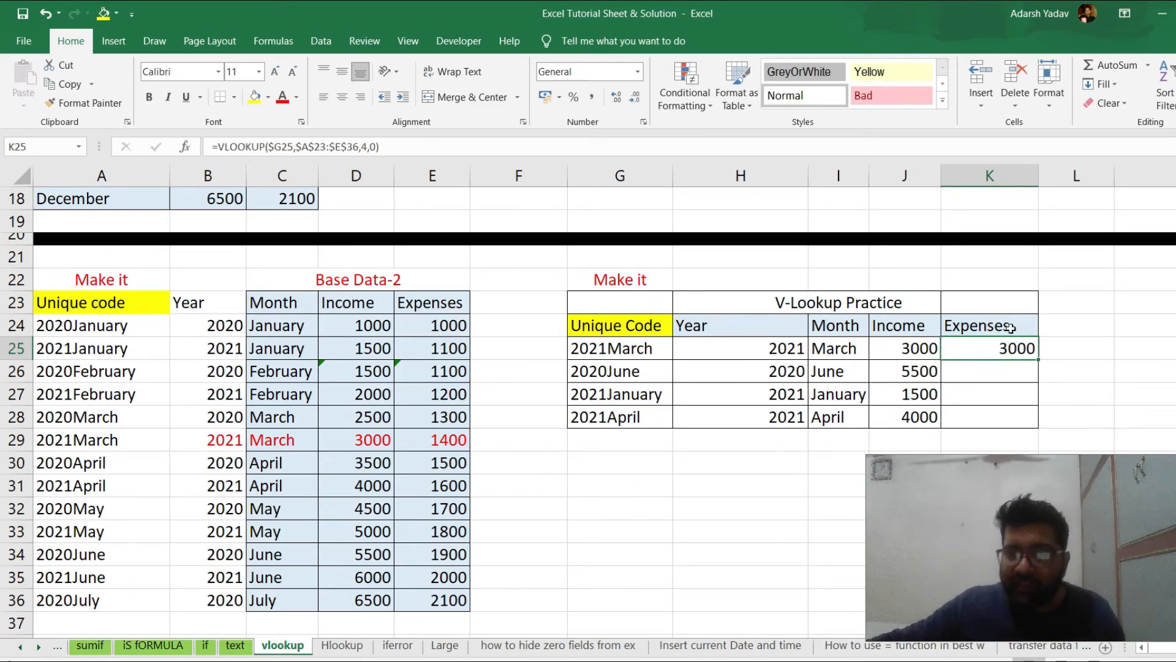
pyautogui.click(368, 147)
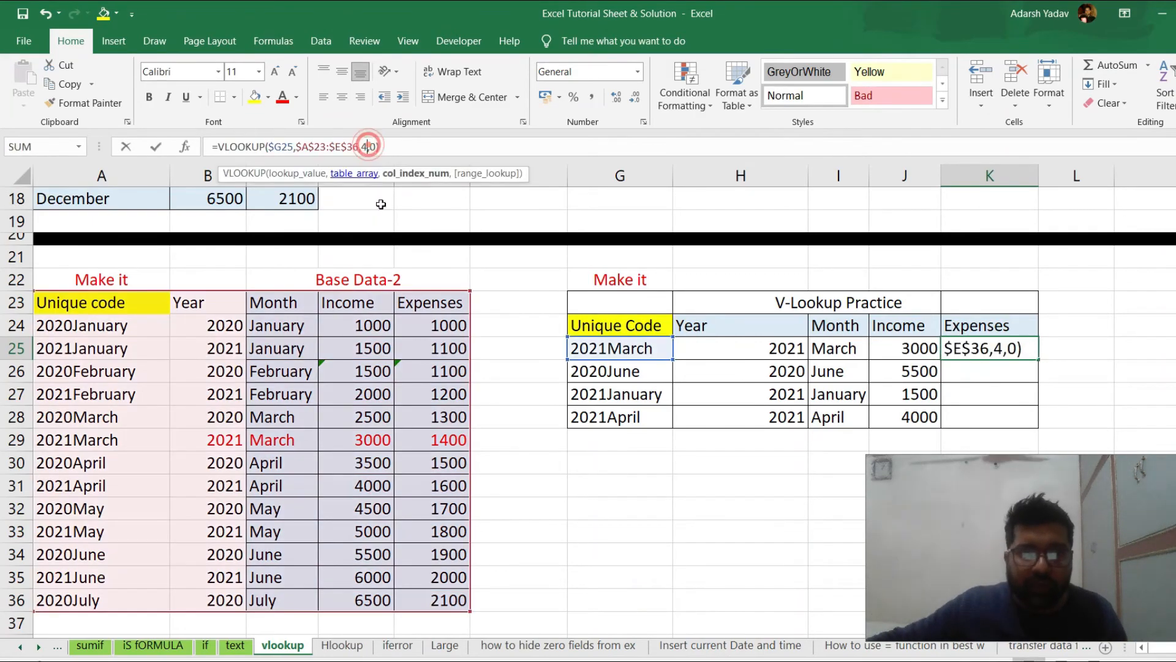
pyautogui.press('BackSpace')
pyautogui.write('5')
pyautogui.hotkey('ctrl', 'Return')
# Fill the K25 expenses formula down through K28
pyautogui.hotkey('shift', 'Down')
pyautogui.hotkey('shift', 'Down')
pyautogui.hotkey('shift', 'Down')
pyautogui.hotkey('ctrl', 'd')
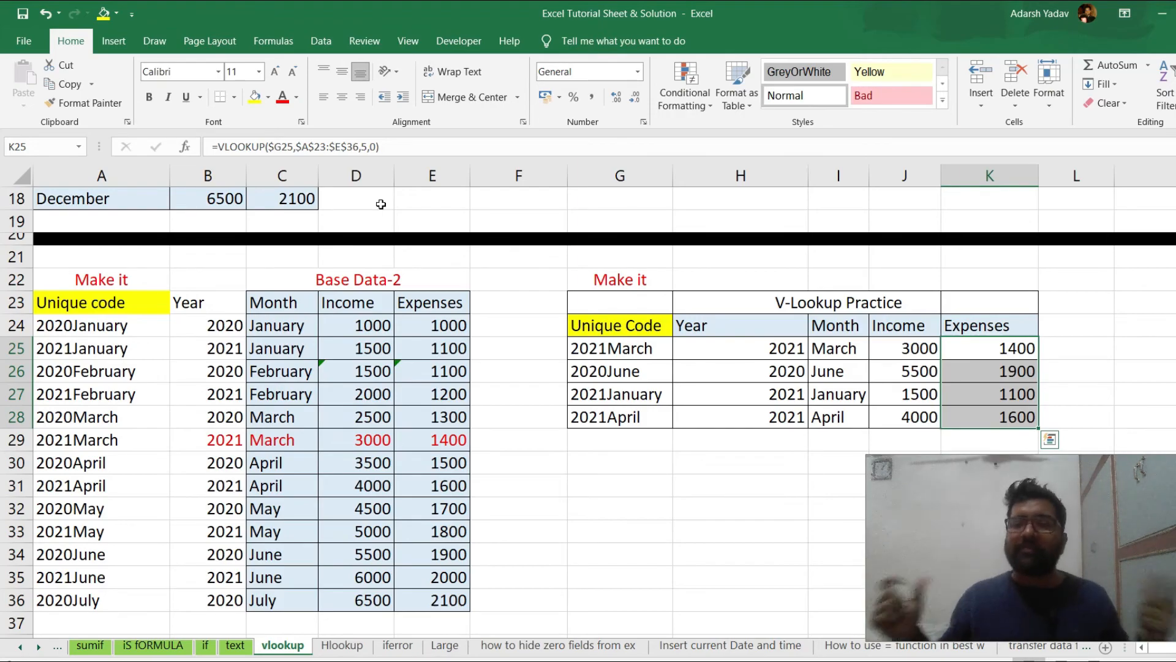
pyautogui.hotkey('ctrl', 'Home')
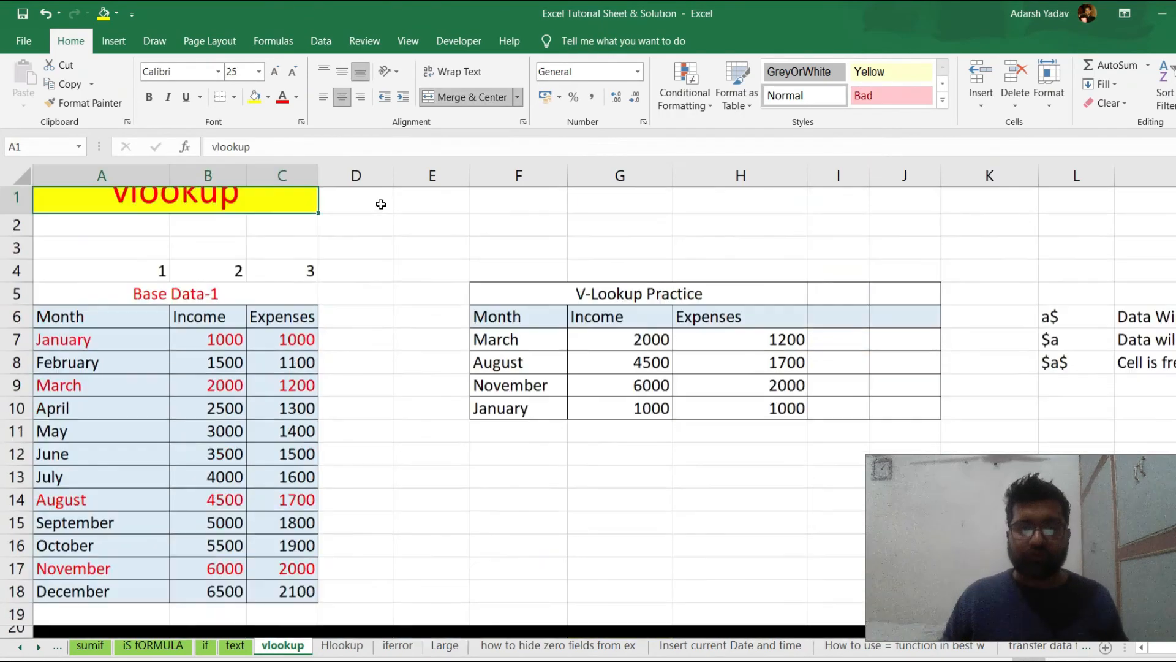
pyautogui.keyDown('ctrl'); pyautogui.scroll(-3, 362, 264); pyautogui.keyUp('ctrl')
pyautogui.keyDown('ctrl'); pyautogui.scroll(1, 293, 429); pyautogui.keyUp('ctrl')
pyautogui.scroll(-1, 293, 429)
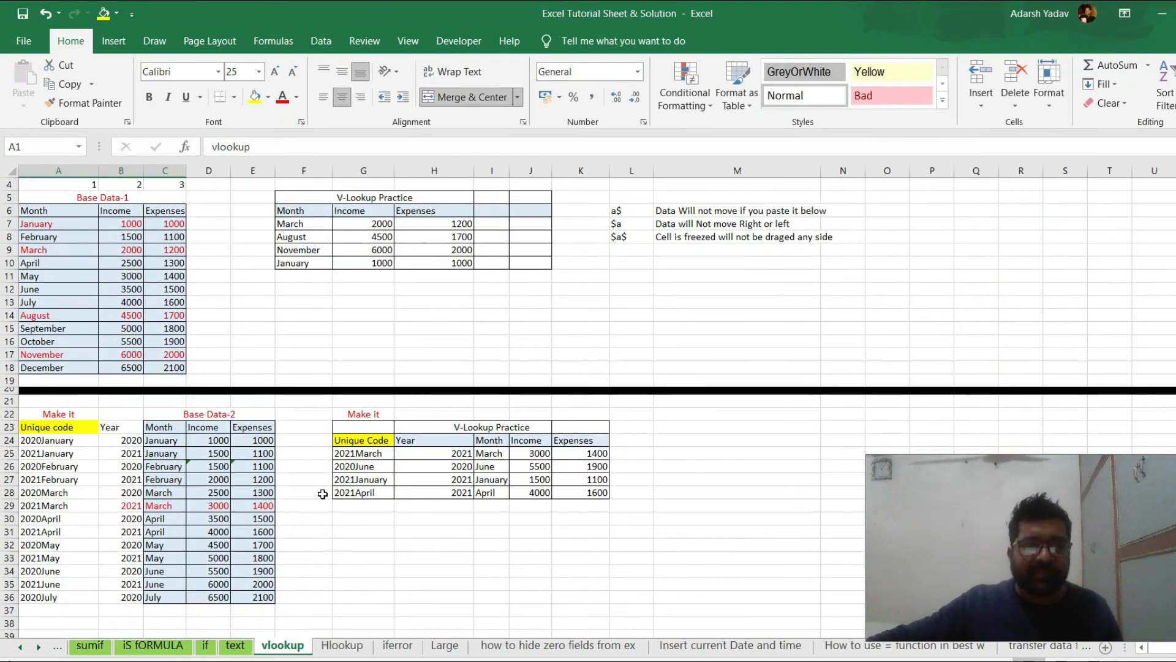